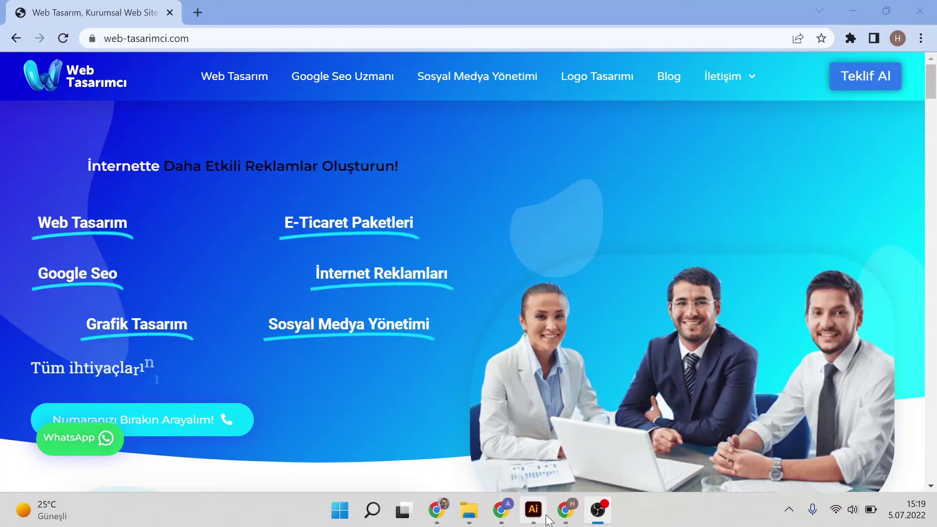
Step: Switch from Chrome to the Illustrator watermelon document in the taskbar
left_click(548, 410)
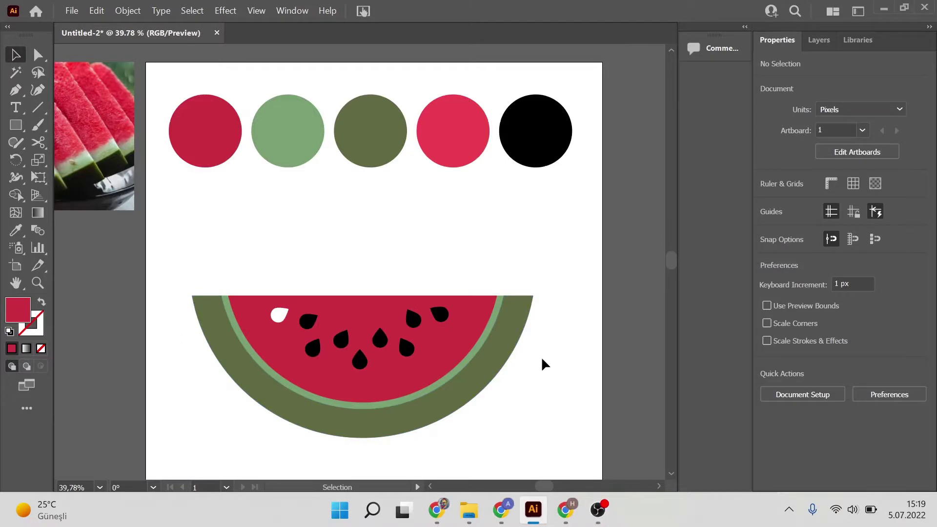
Step: Zoom out to see the whole artboard, then select the watermelon slice and briefly move it
key("z")
left_click_drag(539, 356, 454, 351)
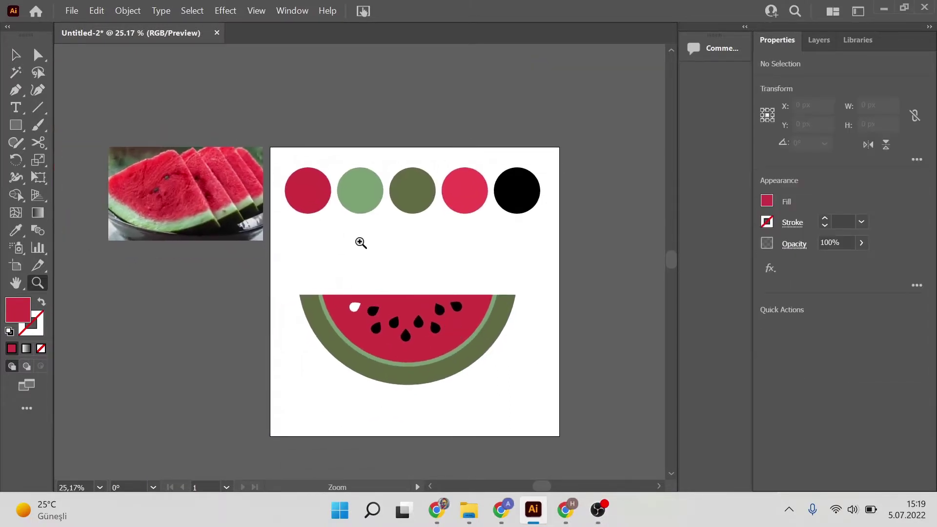
left_click_drag(394, 287, 407, 286)
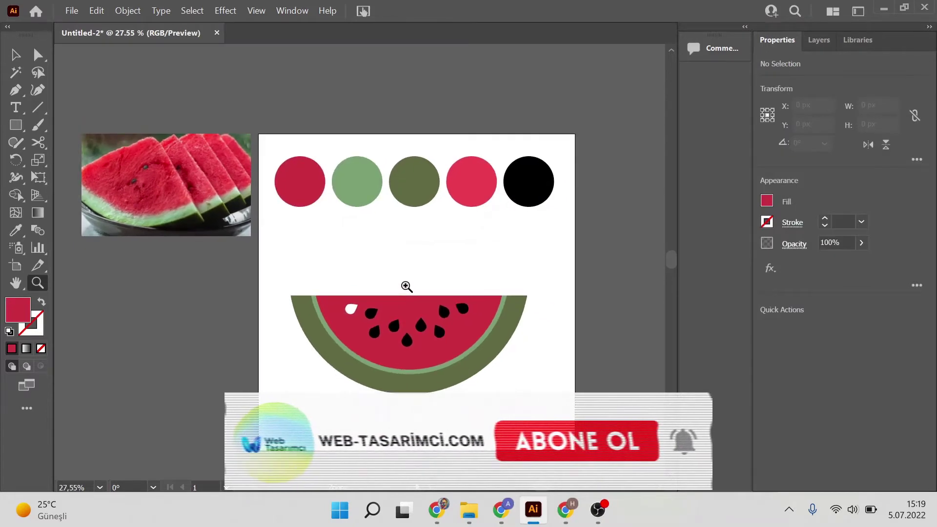
key("v")
mouse_move(391, 284)
left_mouse_down()
mouse_move(487, 390)
mouse_move(476, 393)
left_mouse_up()
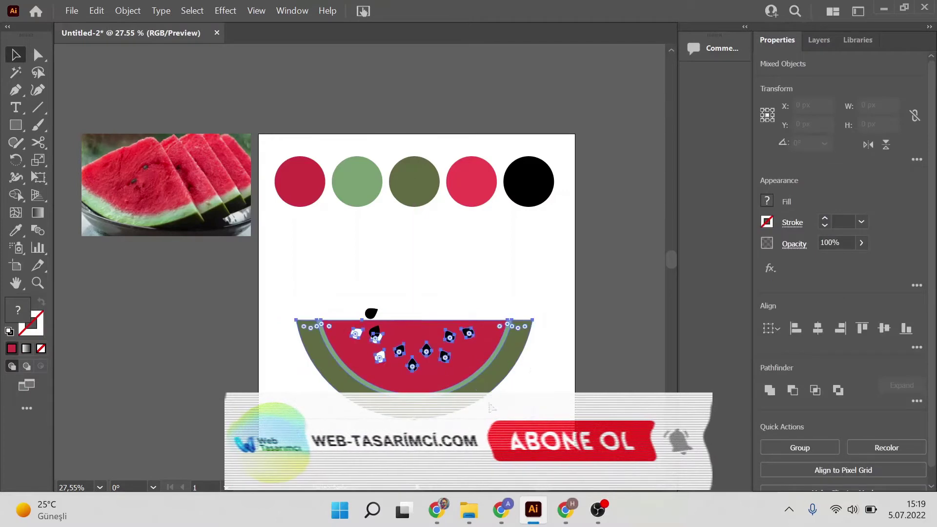
left_click(295, 284)
left_click_drag(295, 285, 488, 381)
mouse_move(401, 325)
left_mouse_down()
mouse_move(391, 332)
mouse_move(423, 339)
left_mouse_up()
left_click(394, 279)
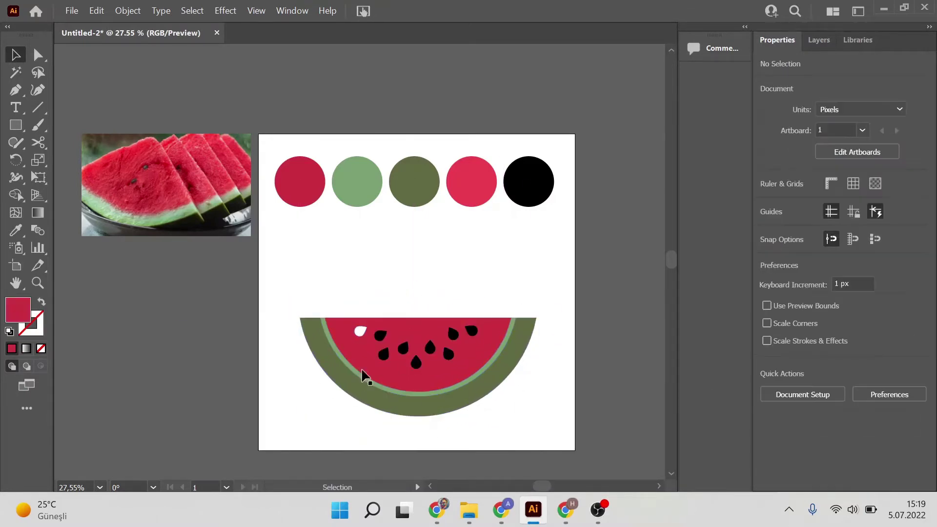
Step: Delete the watermelon slice and its leftover black seeds
left_click_drag(347, 247, 511, 401)
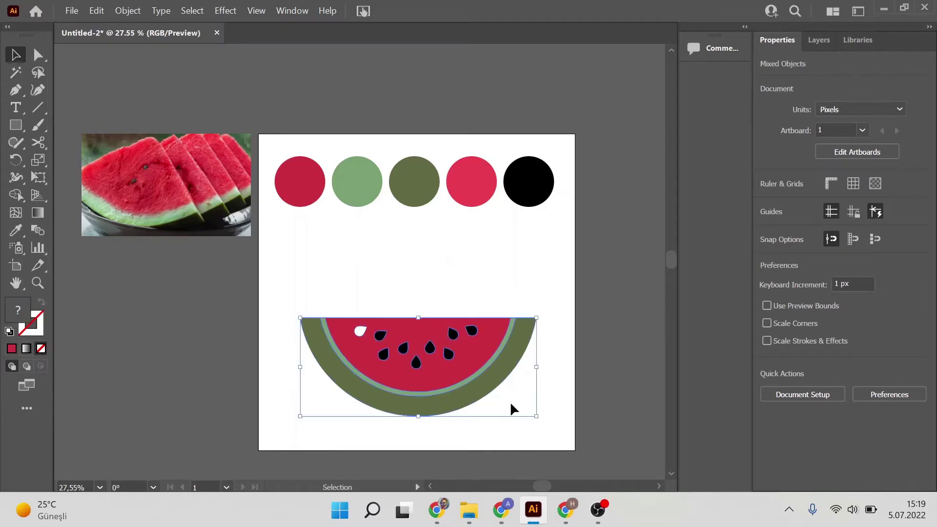
left_click_drag(416, 272, 534, 403)
key("Delete")
left_click_drag(366, 349, 456, 405)
key("Delete")
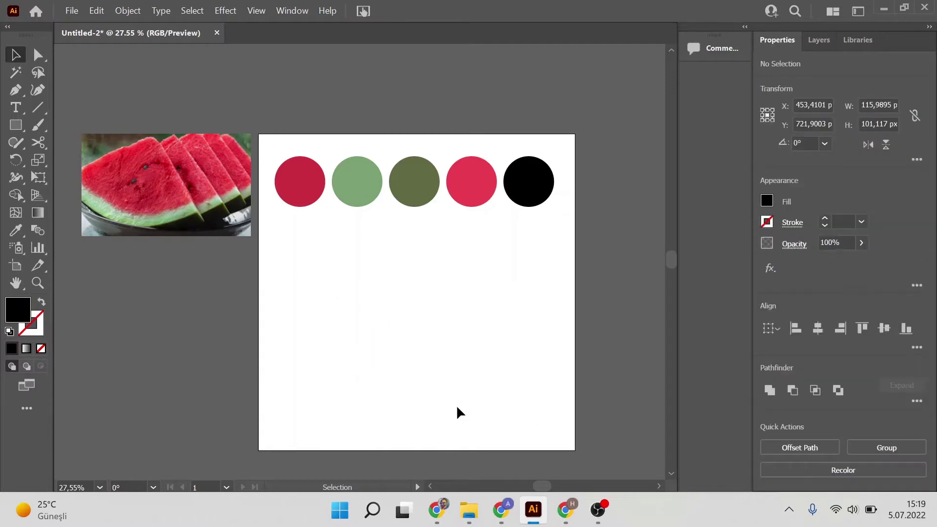
Step: Move and enlarge the watermelon photo over the artboard's left side
mouse_move(219, 184)
left_mouse_down()
mouse_move(395, 301)
mouse_move(534, 312)
mouse_move(328, 313)
left_mouse_up()
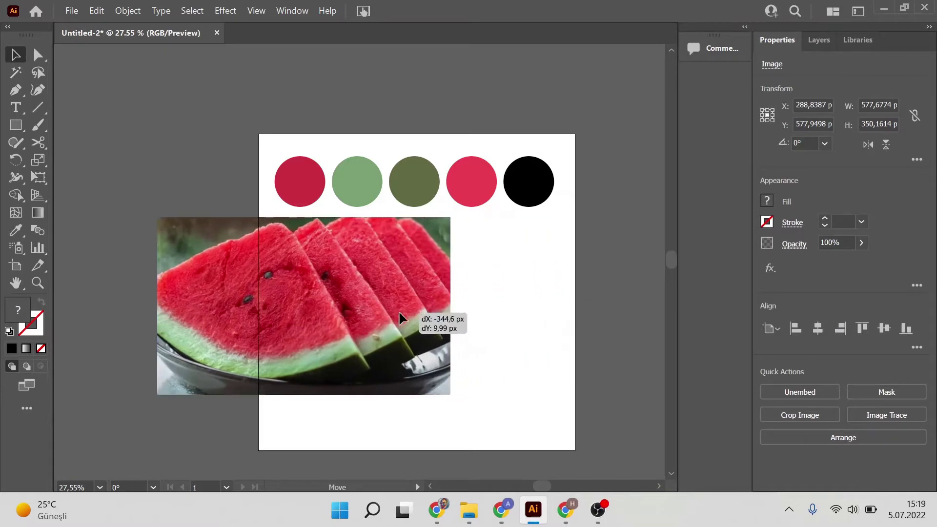
left_click(363, 180)
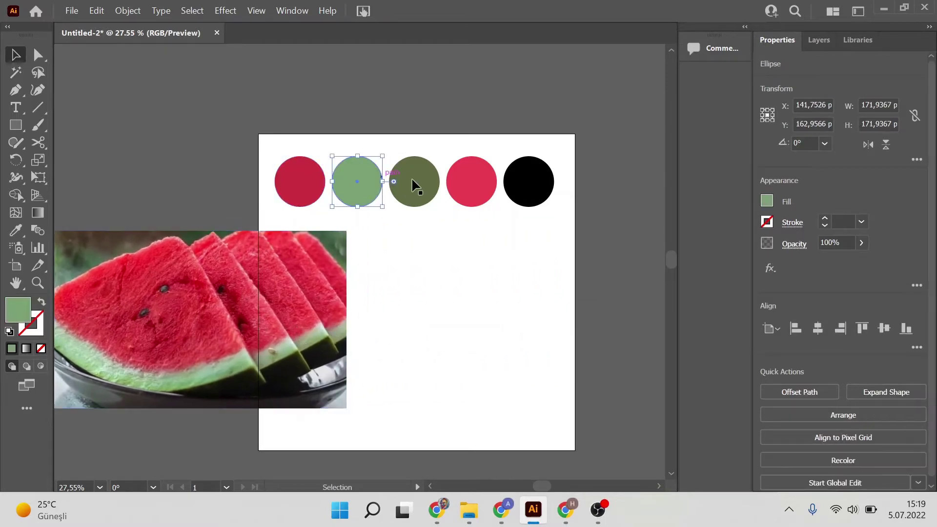
left_click(416, 183)
left_click(471, 181)
left_click(537, 186)
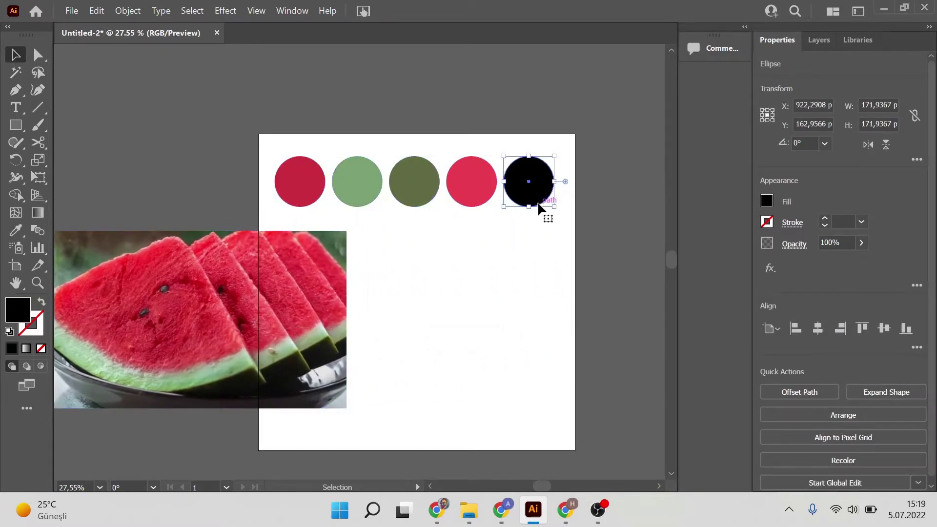
left_click(418, 270)
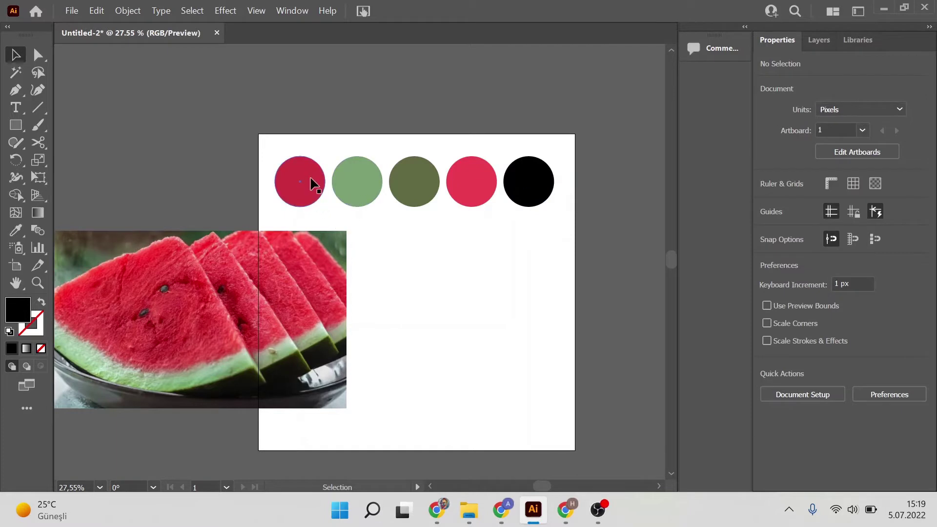
Step: Marquee-select all five colour circles and delete them
scroll(167, 298, "left", 3)
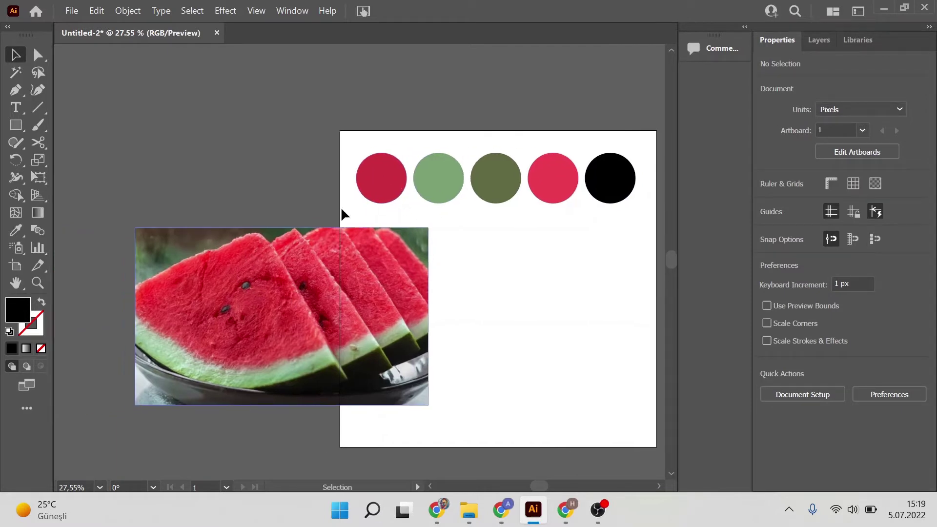
left_click_drag(633, 215, 339, 152)
key("Delete")
scroll(324, 196, "right", 2)
scroll(139, 171, "right", 2)
Step: Draw a black circle near the artboard's top-left with the Ellipse tool
key("l")
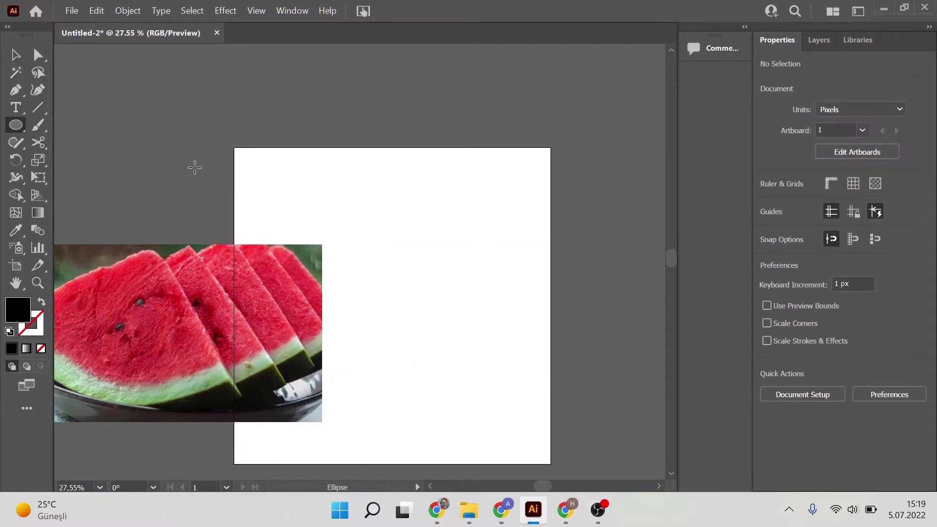
right_click(9, 130)
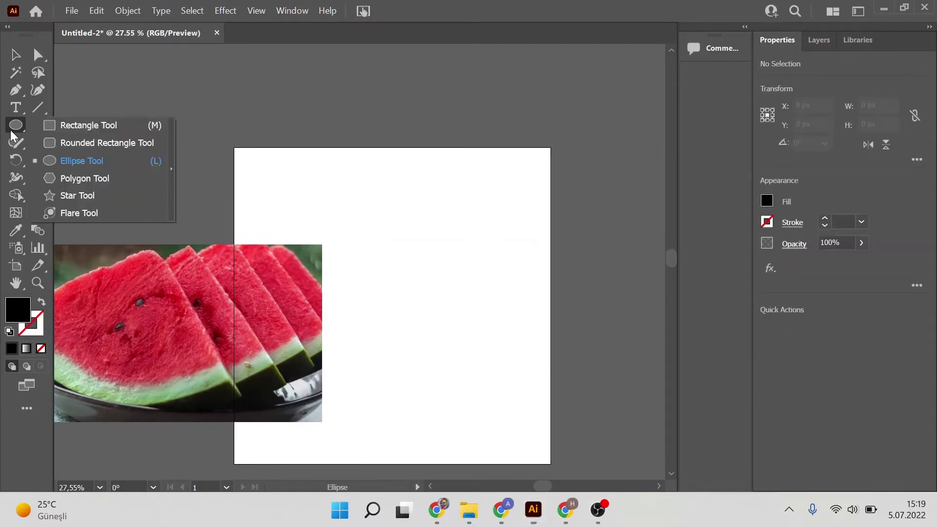
left_click(71, 157)
mouse_move(253, 161)
left_mouse_down()
mouse_move(287, 193)
mouse_move(311, 184)
left_mouse_up()
key("v")
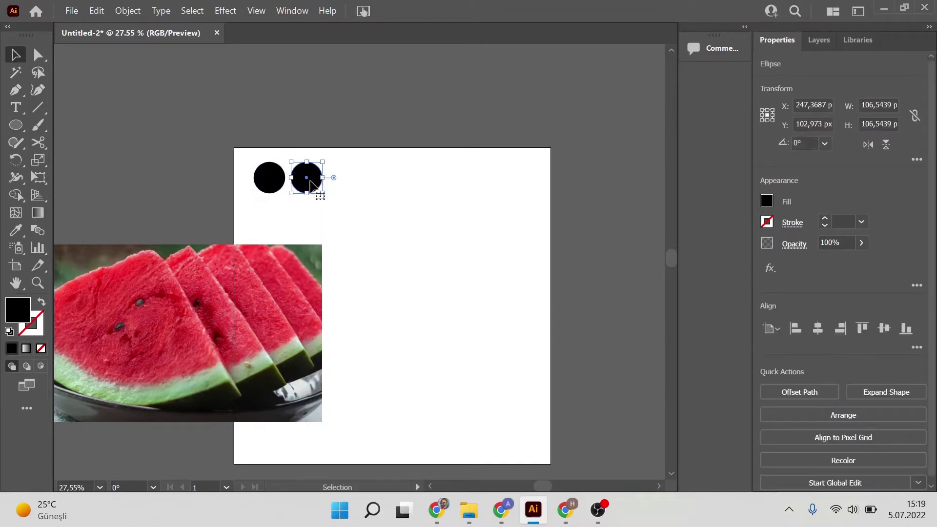
key("ctrl+z")
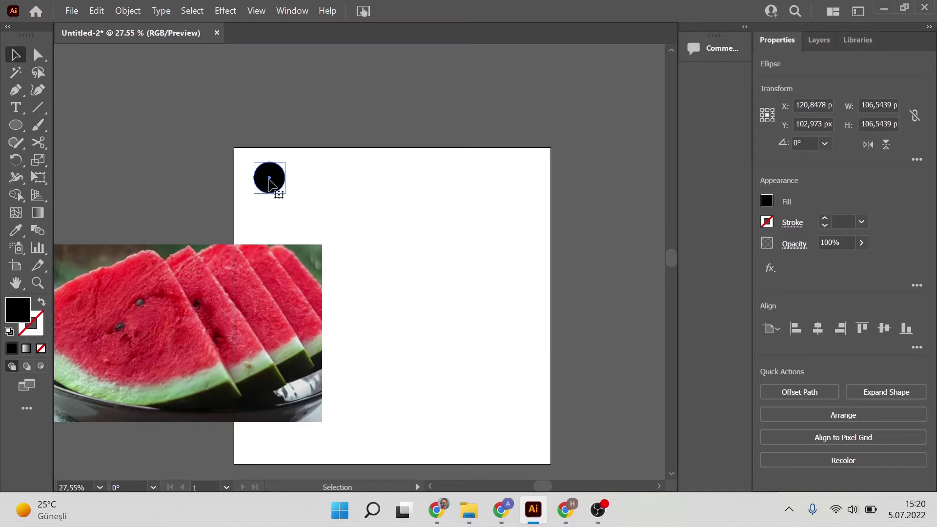
Step: Copy the circle to the right and repeat it into six evenly spaced circles
left_click_drag(271, 184, 272, 185)
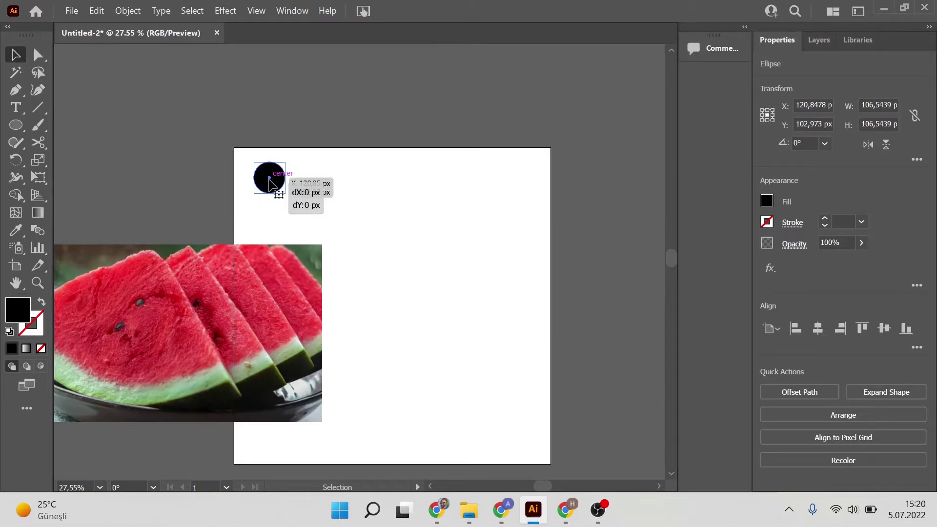
left_click_drag(272, 184, 308, 184)
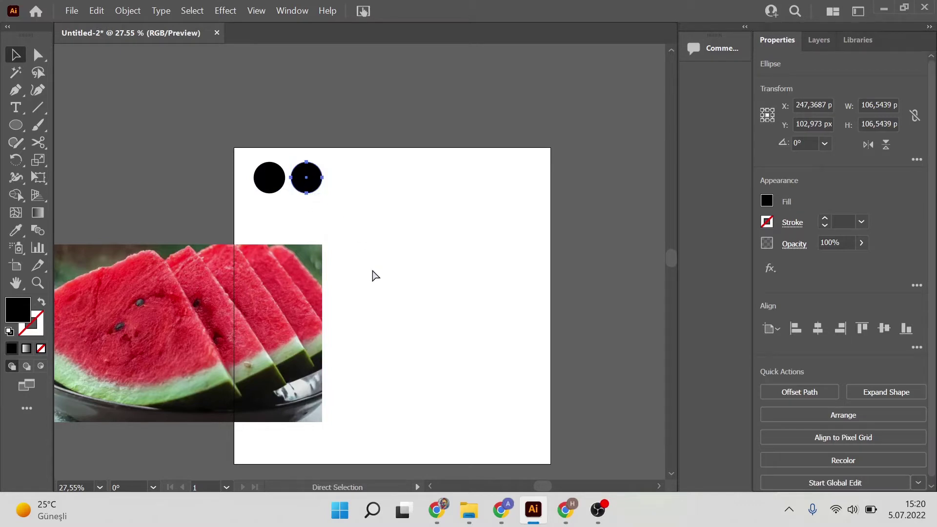
key("ctrl+d")
key("ctrl+d")
key("ctrl+d")
key("ctrl+d")
left_click(409, 231)
left_click(273, 188)
left_click_drag(280, 265, 314, 268)
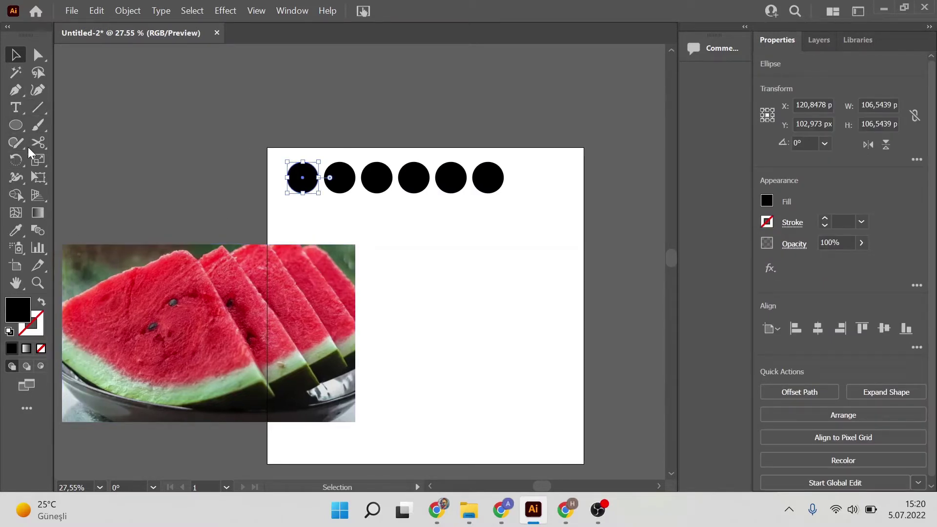
left_click(22, 230)
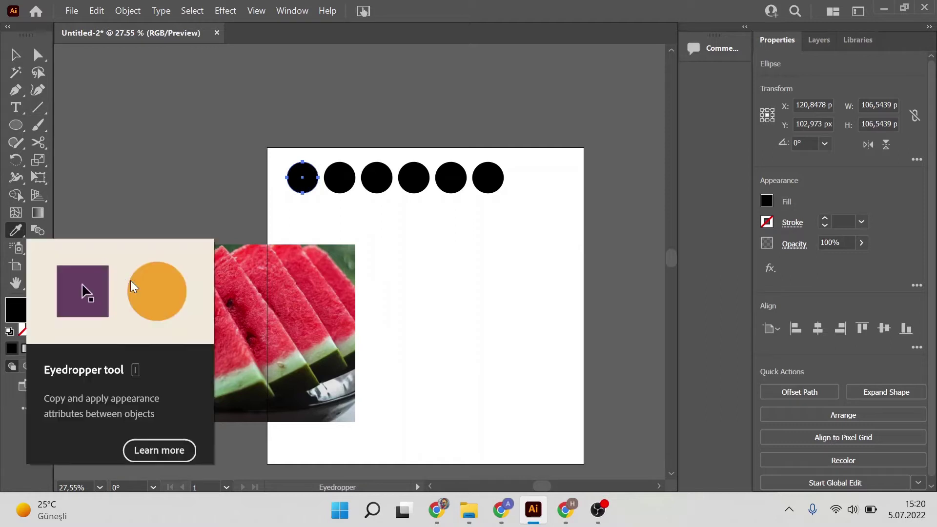
Step: Fill the first circle with a dark red sampled from the photo
left_click(178, 256)
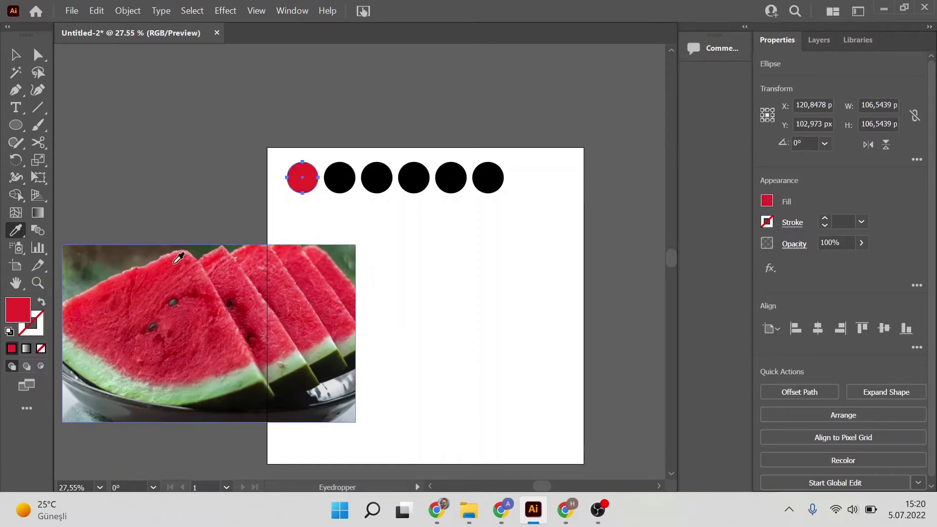
left_click(177, 318)
left_click(178, 333)
key("v")
Step: Fill the second circle with pale green sampled from the rind
left_click(286, 215)
left_click(340, 191)
key("i")
left_click(199, 384)
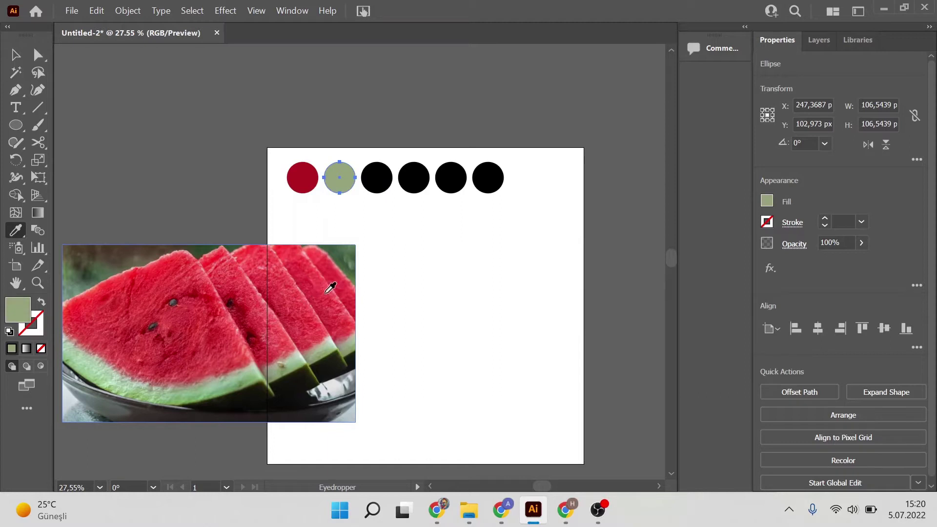
Step: Fill the third circle with rind olive, lightened to 737554
key("v")
left_click(377, 189)
key("i")
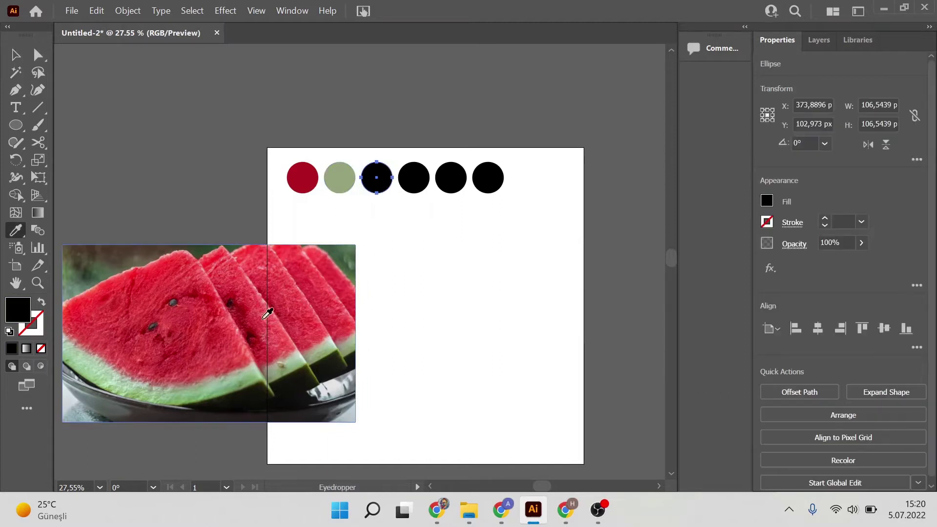
left_click(299, 365)
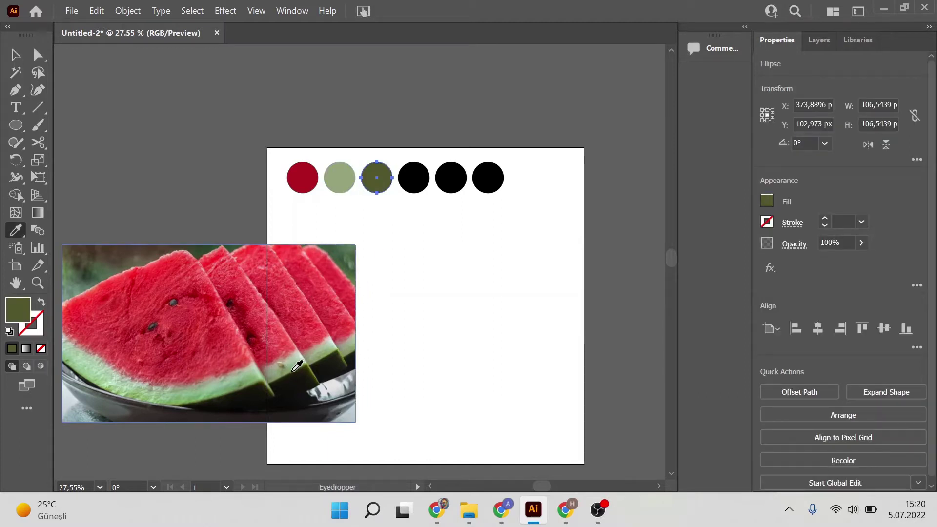
double_click(27, 311)
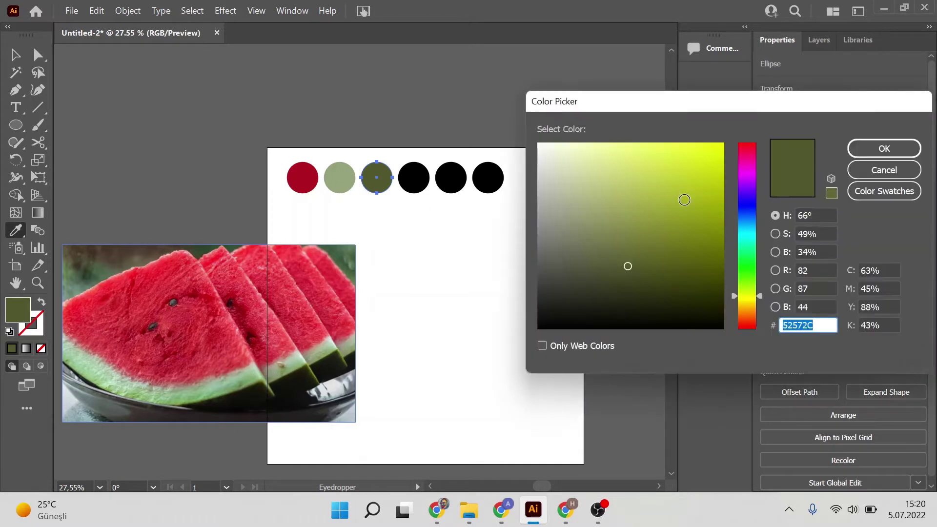
left_click_drag(632, 277, 589, 244)
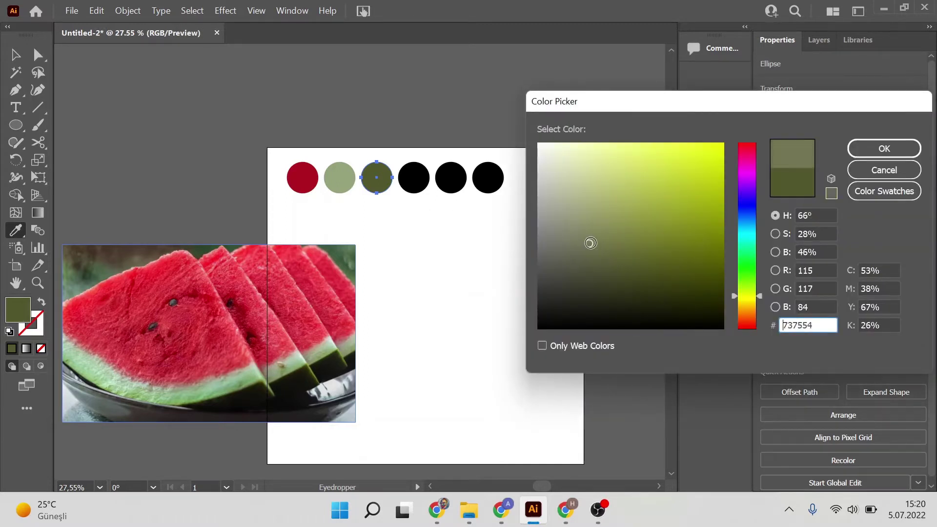
left_click(860, 155)
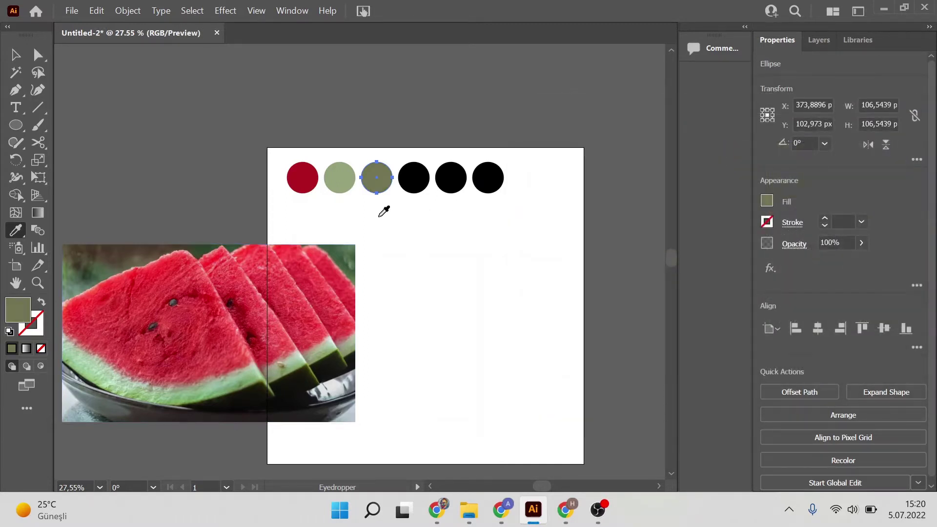
Step: Resample the third circle's rind green and give the second circle the light rind green
left_click(148, 386)
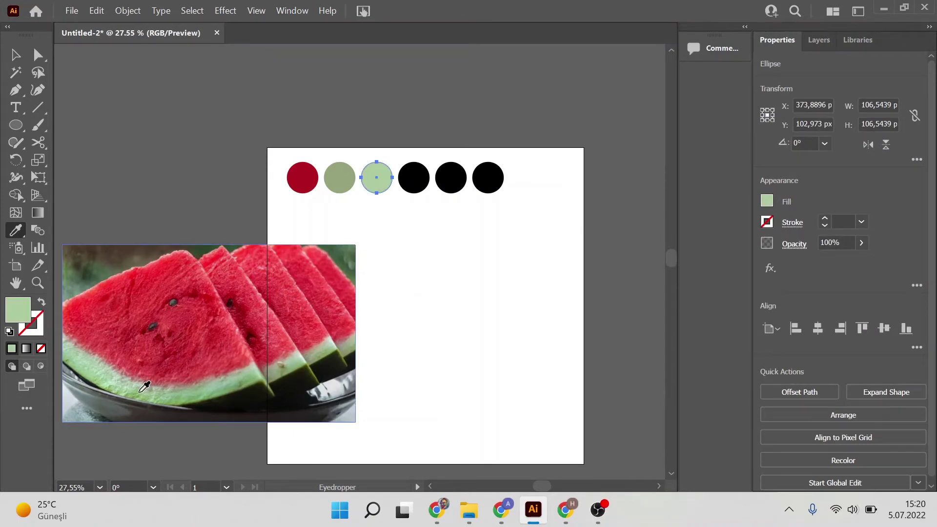
left_click(141, 391)
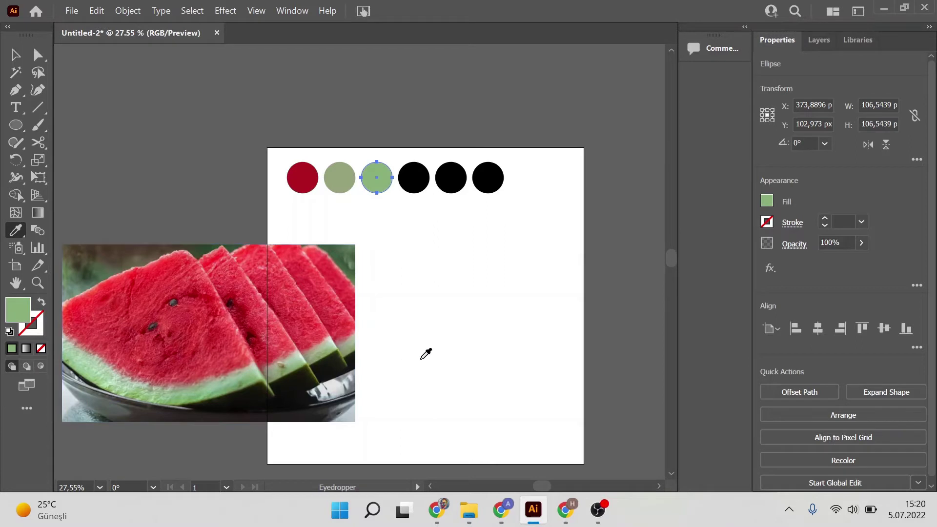
key("v")
left_click(326, 175)
key("i")
left_click(115, 369)
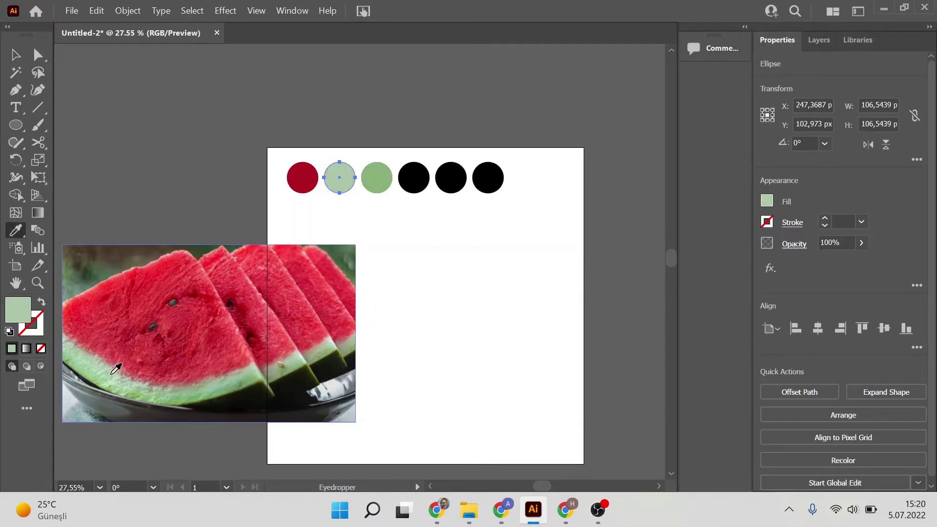
Step: Fill the fourth circle with the bright watermelon red from the photo
key("v")
left_click(517, 370)
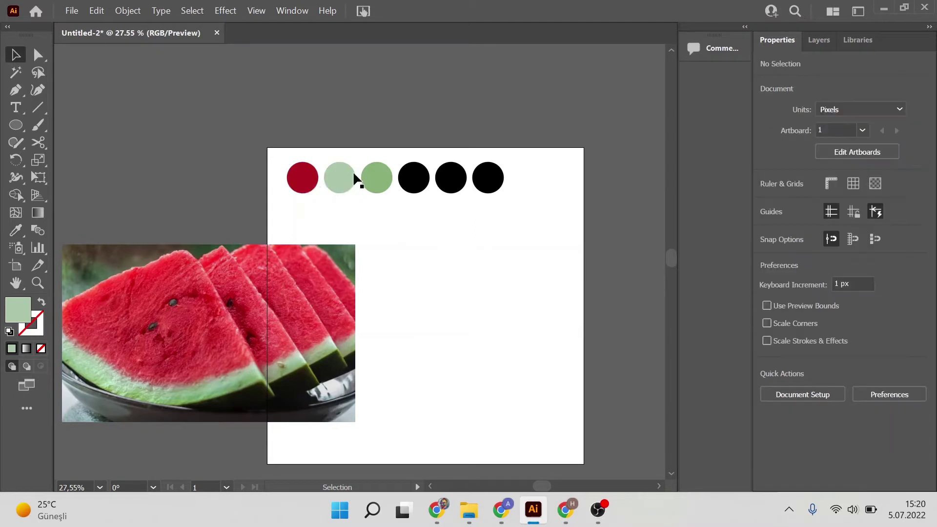
left_click(420, 182)
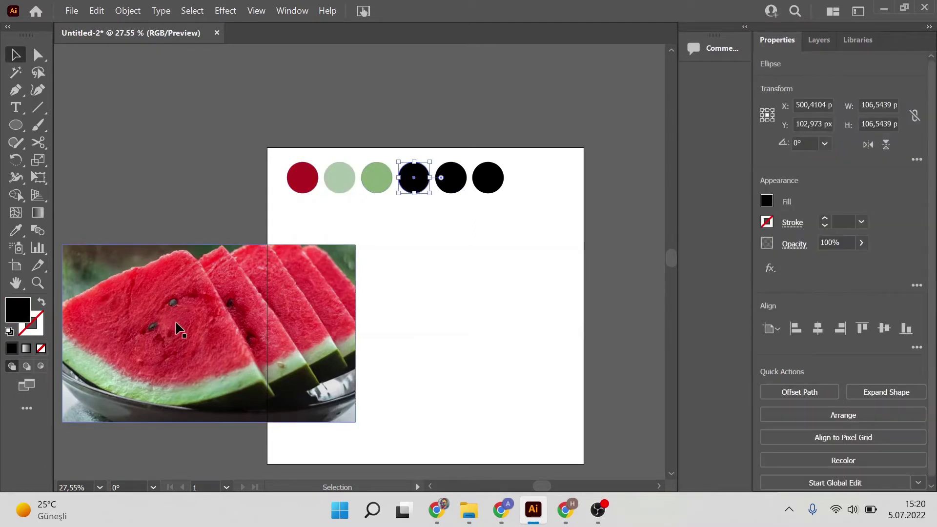
left_click(218, 225)
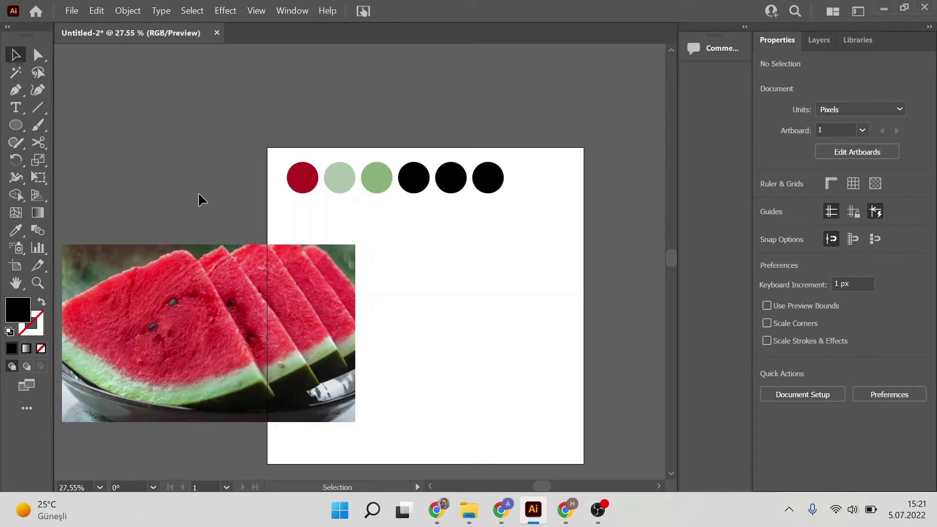
left_click(418, 190)
key("i")
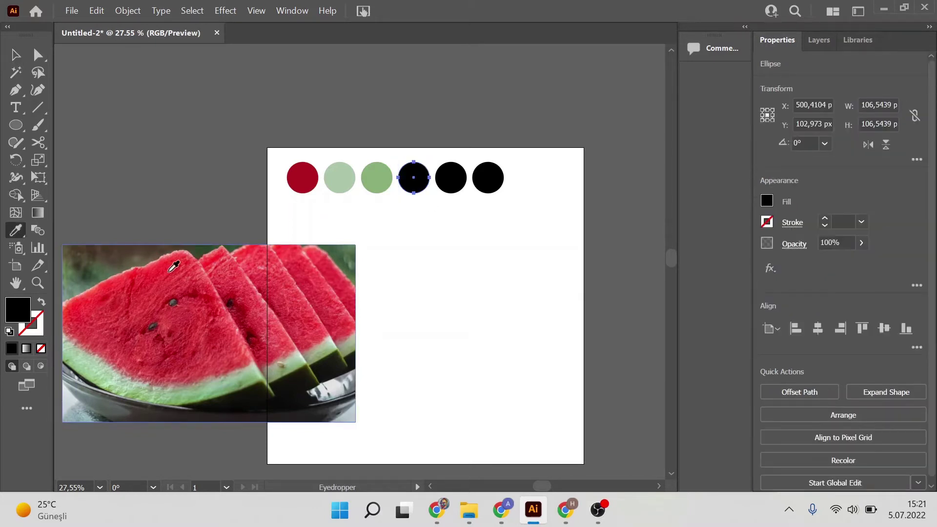
left_click(170, 267)
key("v")
left_click(429, 200)
key("z")
left_click(407, 209, "alt")
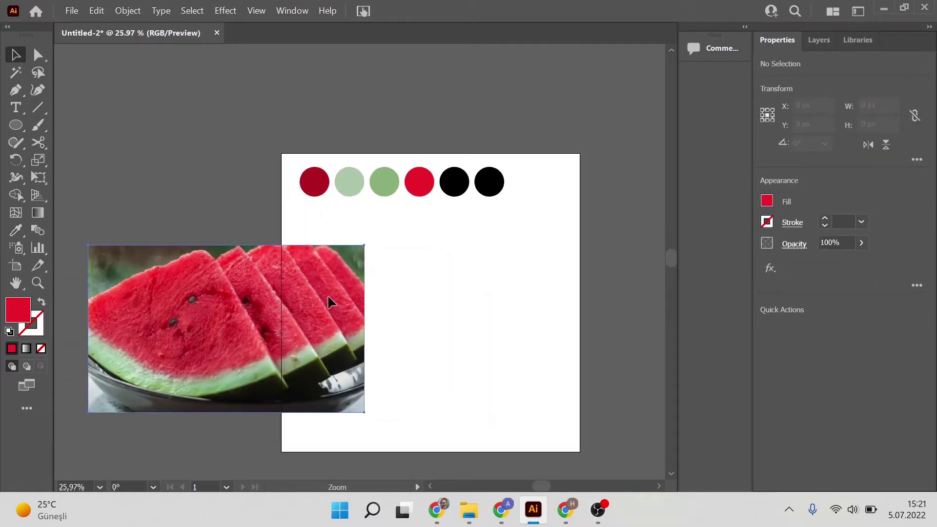
Step: Park the watermelon photo above-left of the artboard
key("v")
mouse_move(329, 320)
left_mouse_down()
mouse_move(322, 271)
mouse_move(234, 264)
left_mouse_up()
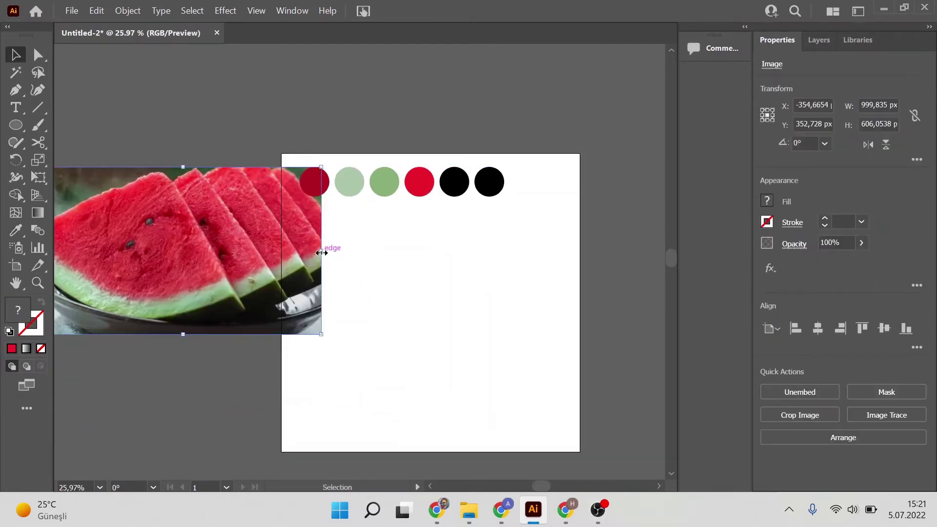
left_click_drag(307, 180, 183, 148)
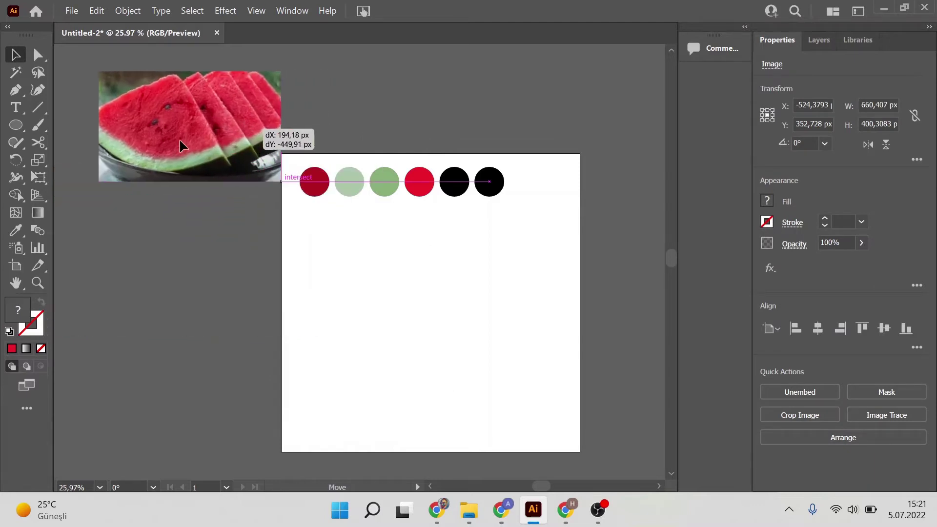
key("ctrl+shift+a")
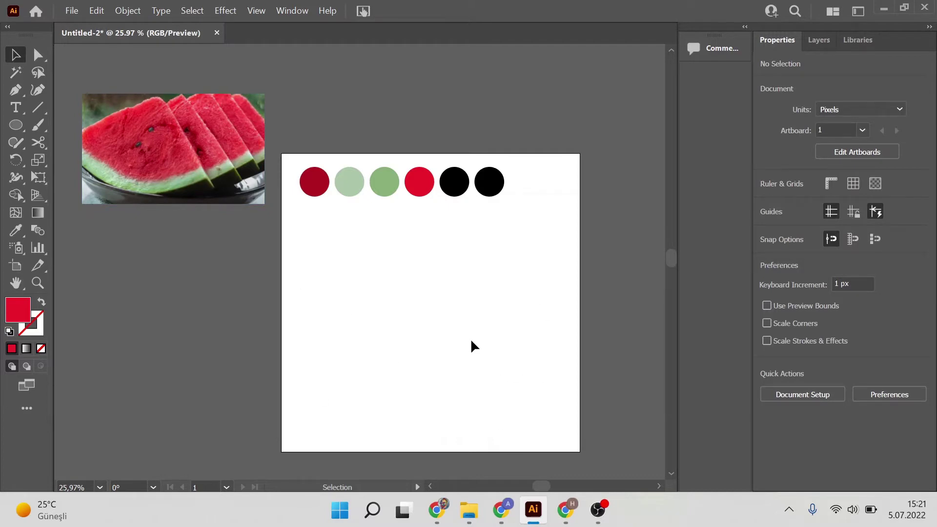
left_click_drag(452, 333, 435, 324)
Step: Draw a large circle about 708 px across and centre it on the artboard
key("l")
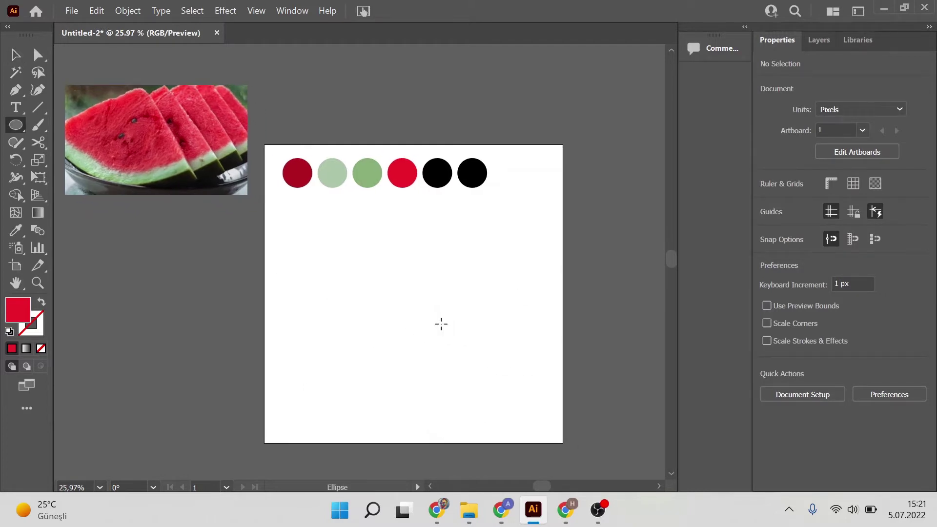
left_click(17, 124)
left_click(78, 160)
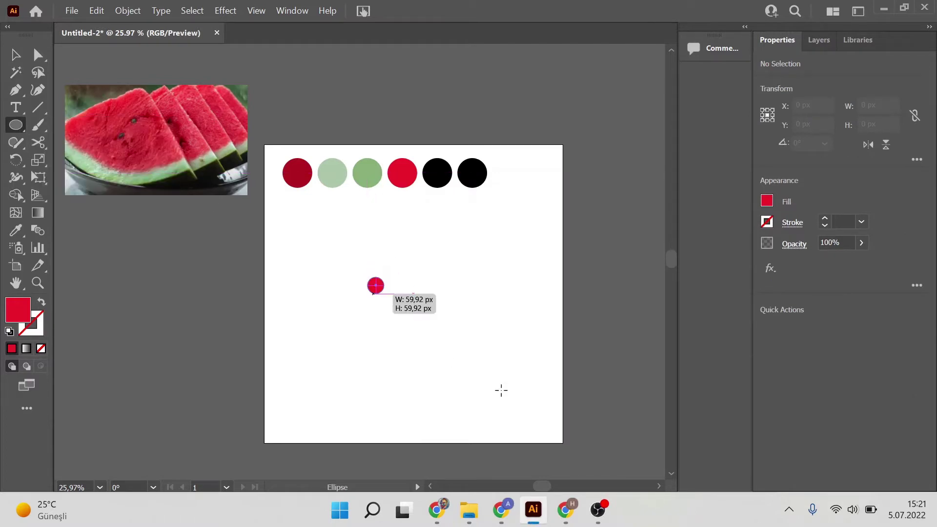
left_click_drag(369, 277, 533, 442)
key("v")
left_click_drag(508, 385, 477, 354)
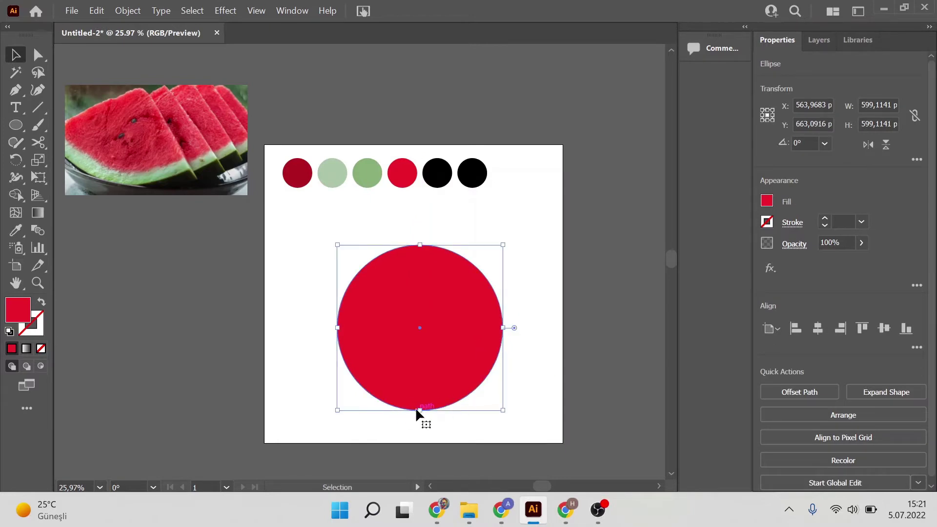
mouse_move(421, 415)
left_mouse_down()
mouse_move(421, 444)
mouse_move(417, 405)
left_mouse_up()
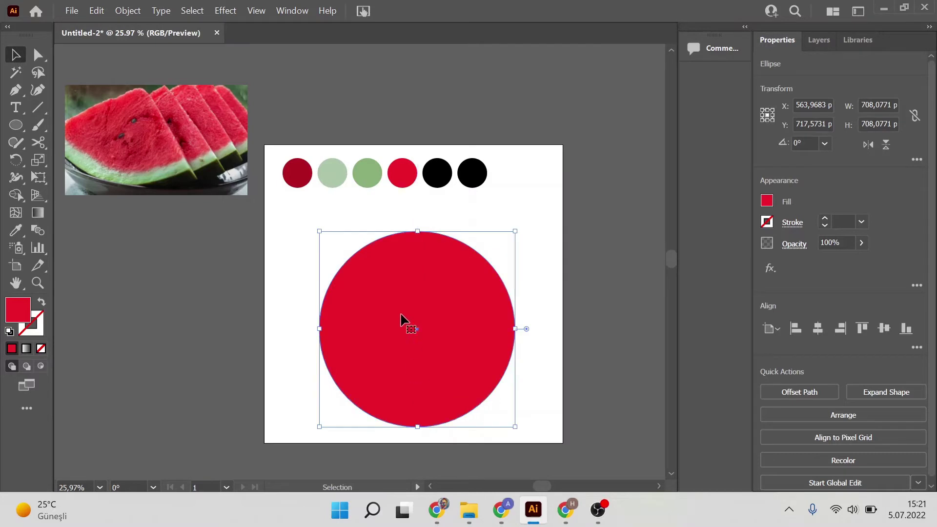
left_click_drag(461, 334, 457, 330)
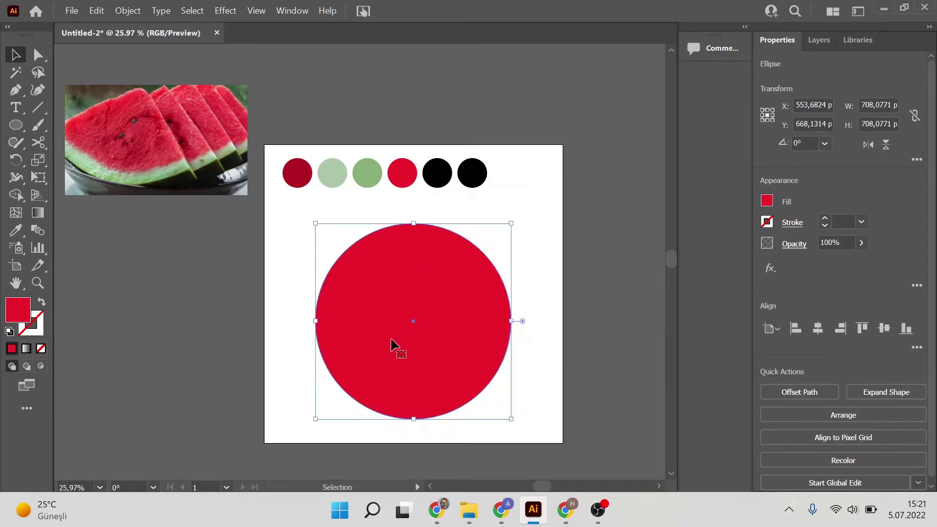
Step: Fill the big circle with the palette green
key("i")
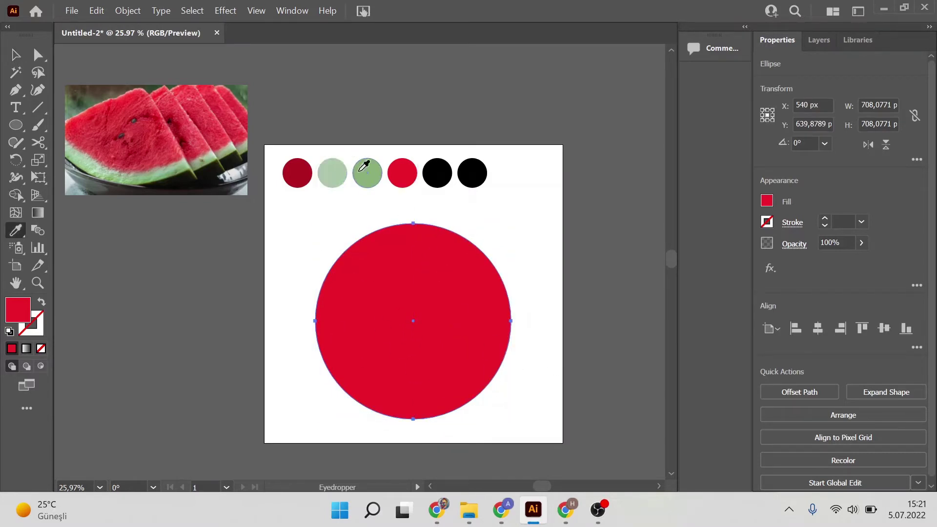
left_click(365, 173)
key("v")
left_click(490, 283)
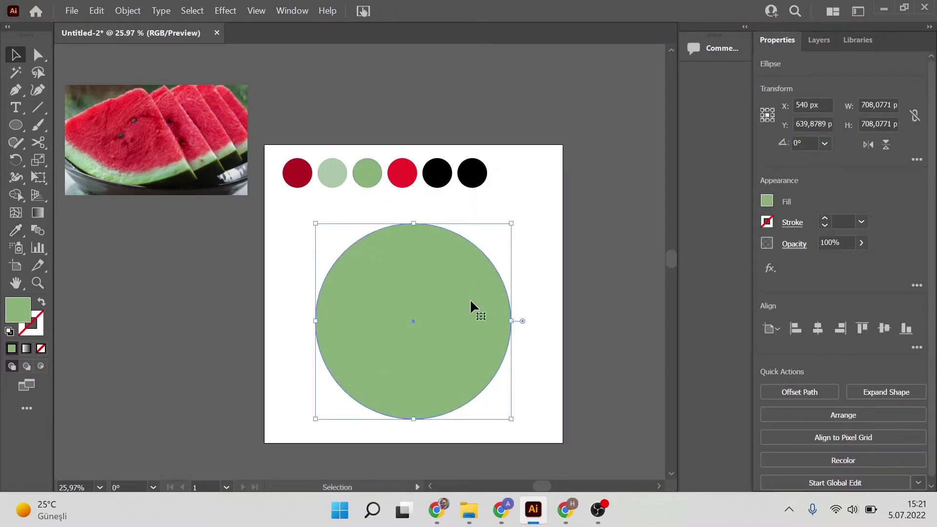
key("a")
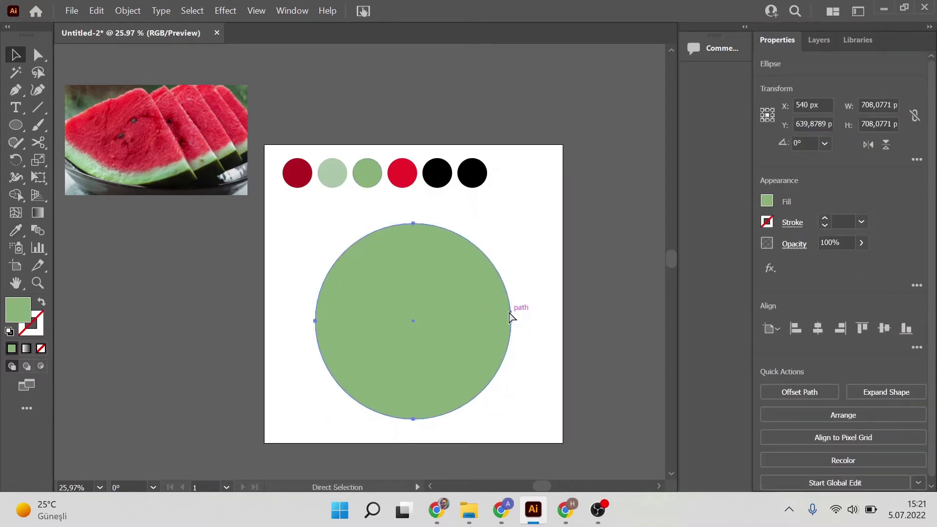
key("ctrl")
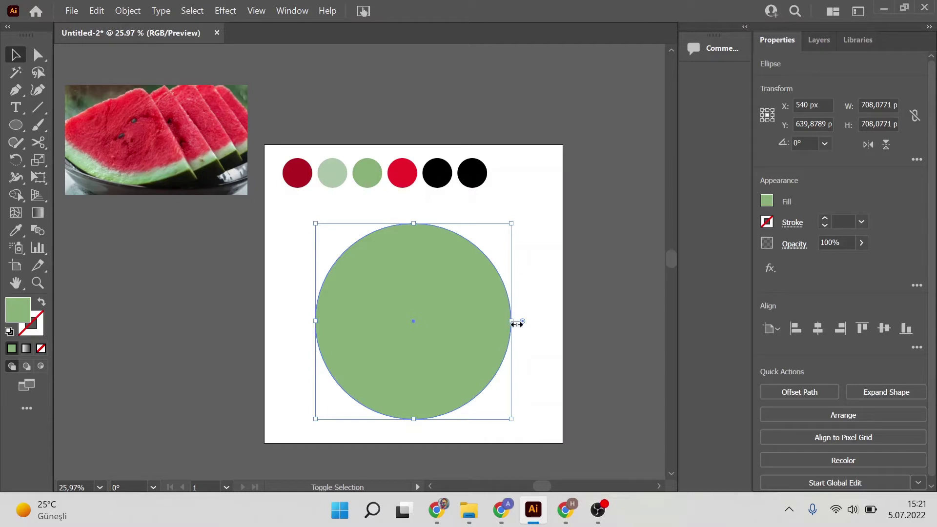
Step: Scale a 647 px copy inside the big circle and fill it with the pale green swatch
left_click_drag(516, 324, 504, 324)
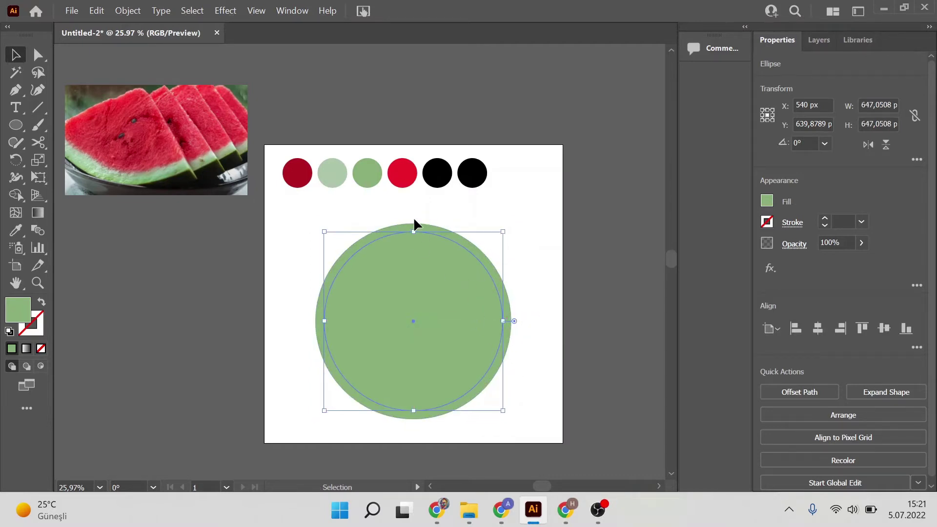
key("i")
left_click(333, 170)
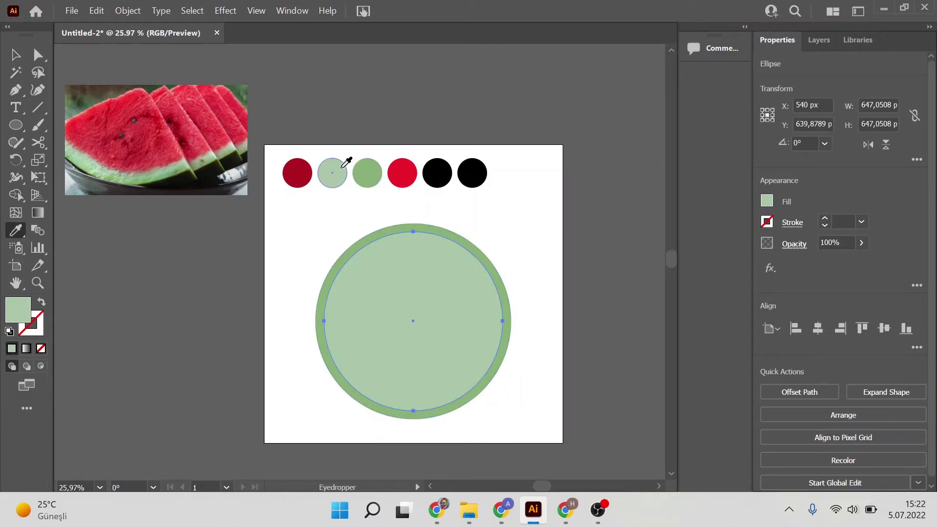
key("v")
left_click(255, 195)
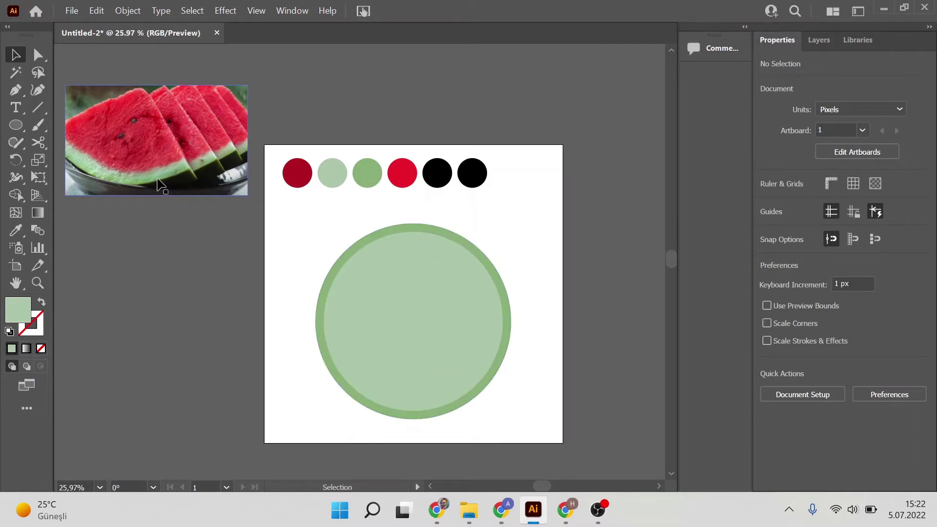
left_click(416, 284)
key("a")
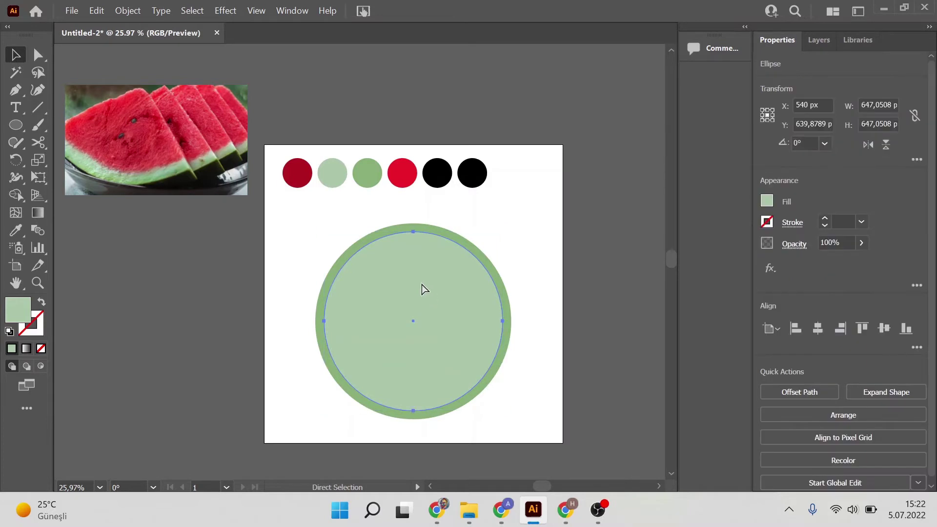
Step: Make a smaller copy inside the pale green circle and fill it with the dark red swatch
key("v")
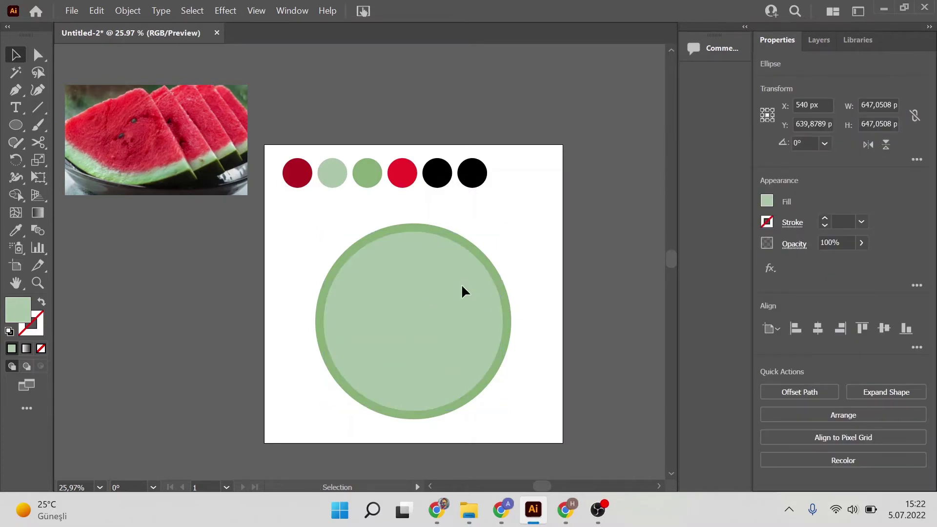
left_click(502, 320, "shift")
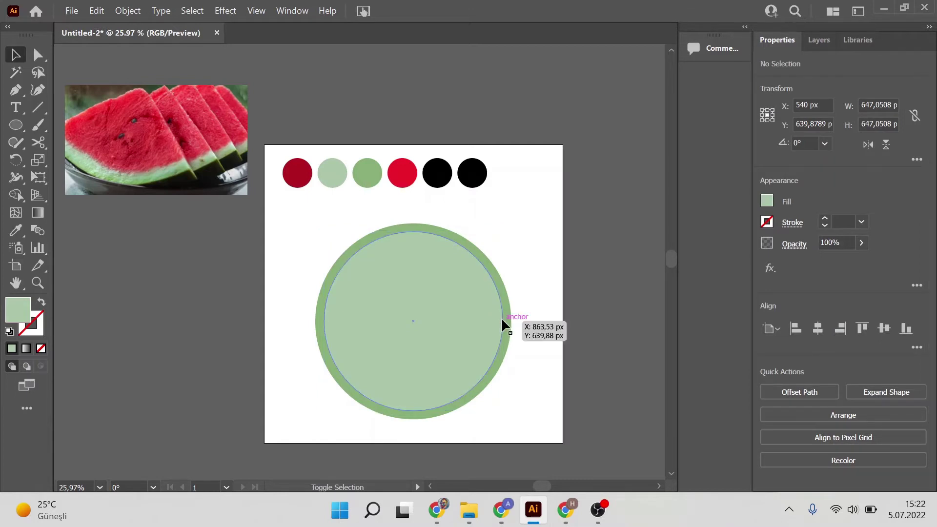
left_click(500, 320, "shift")
left_click_drag(501, 321, 493, 322)
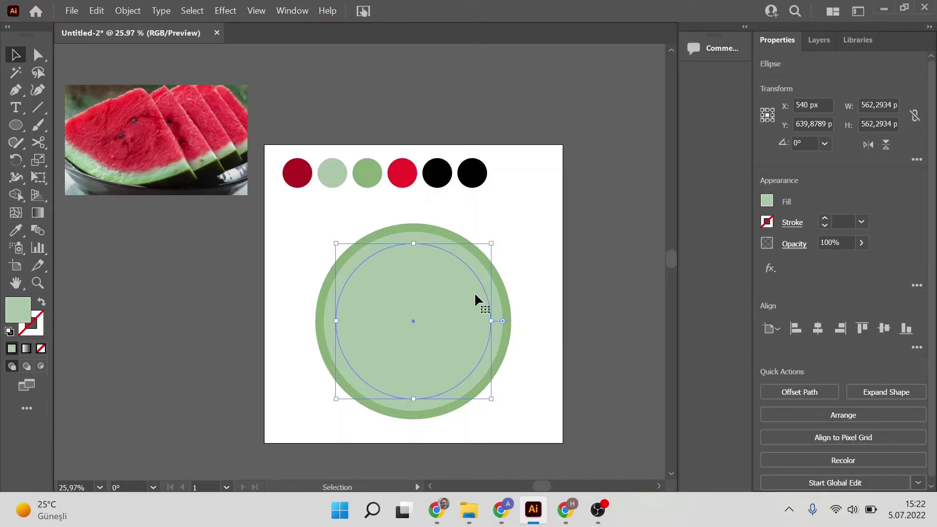
key("i")
left_click(298, 172)
key("v")
left_click(306, 234)
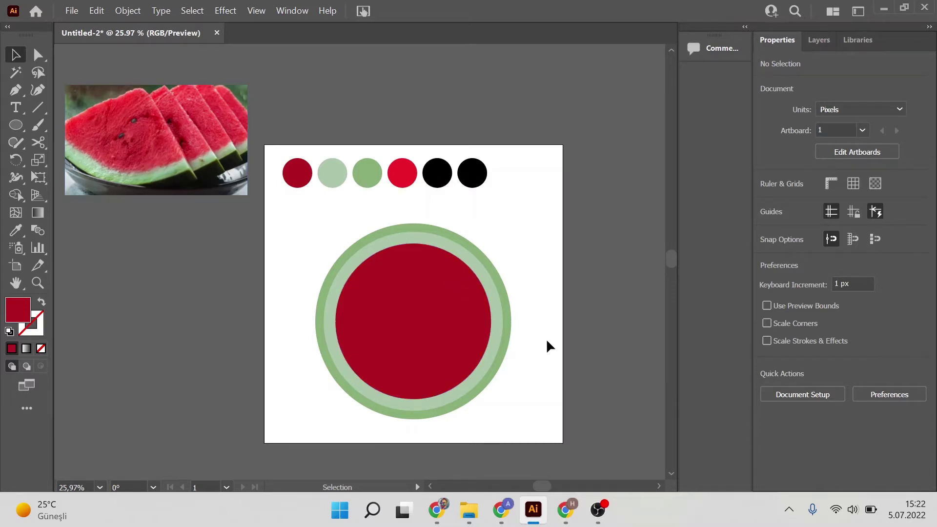
Step: Zoom in and draw a small black-filled circle at the artboard's lower right
key("z")
mouse_move(443, 351)
left_mouse_down()
mouse_move(490, 355)
mouse_move(393, 333)
mouse_move(425, 329)
left_mouse_up()
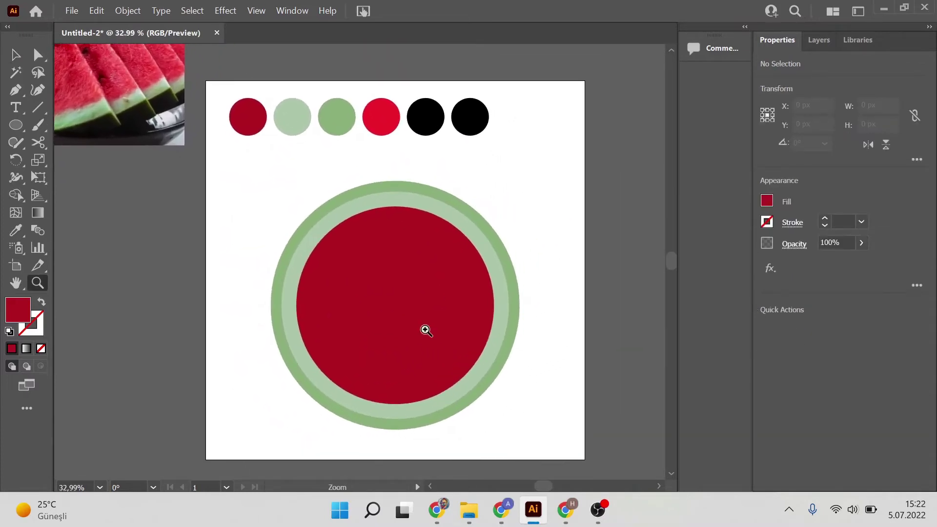
key("v")
key("l")
mouse_move(536, 397)
left_mouse_down()
mouse_move(576, 436)
mouse_move(540, 417)
left_mouse_up()
key("v")
left_click(557, 376)
left_click(551, 420)
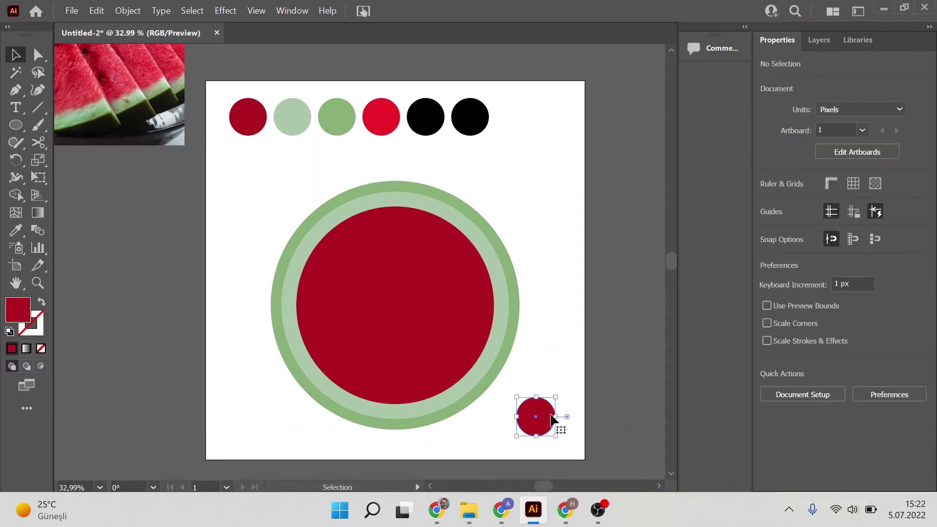
key("i")
left_click(476, 109)
Step: Make the small circle's top anchor a corner and pull it up into a teardrop seed
key("v")
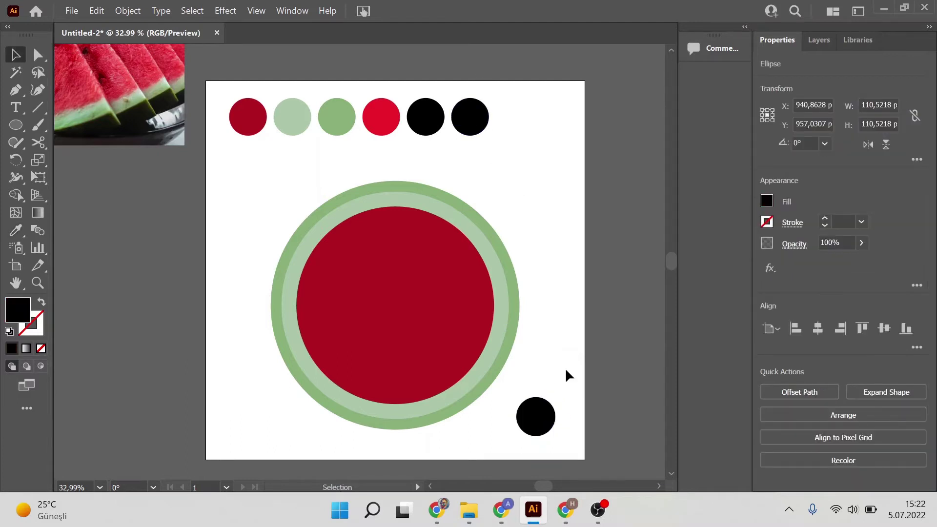
left_click(567, 374)
left_click_drag(566, 439, 561, 411)
left_click(544, 397)
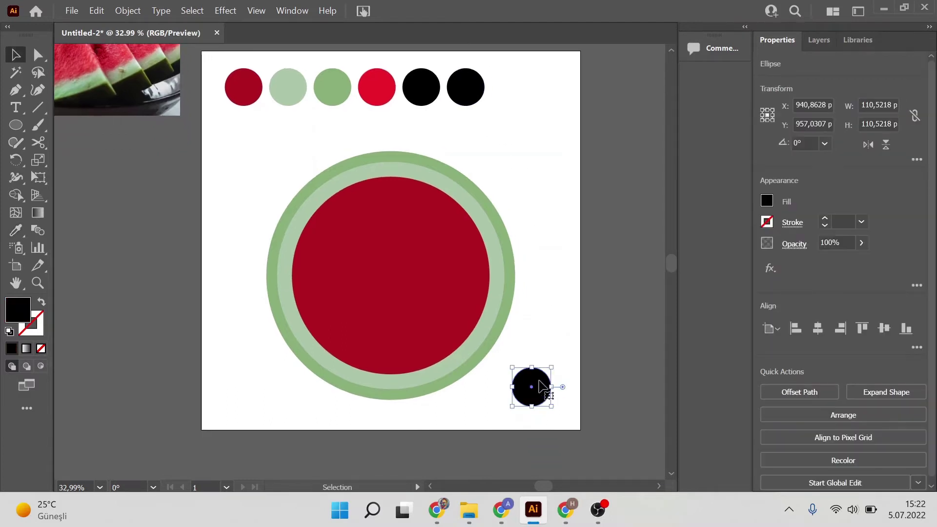
key("a")
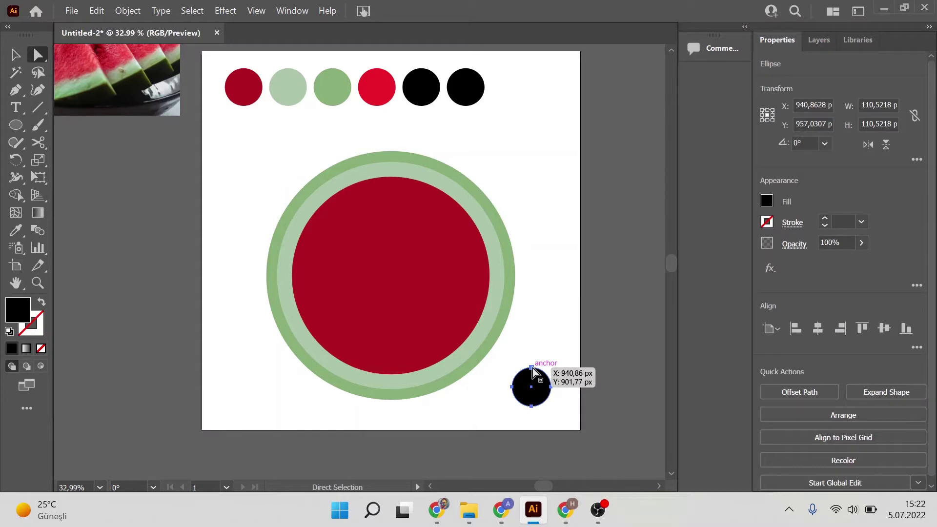
left_click(43, 58)
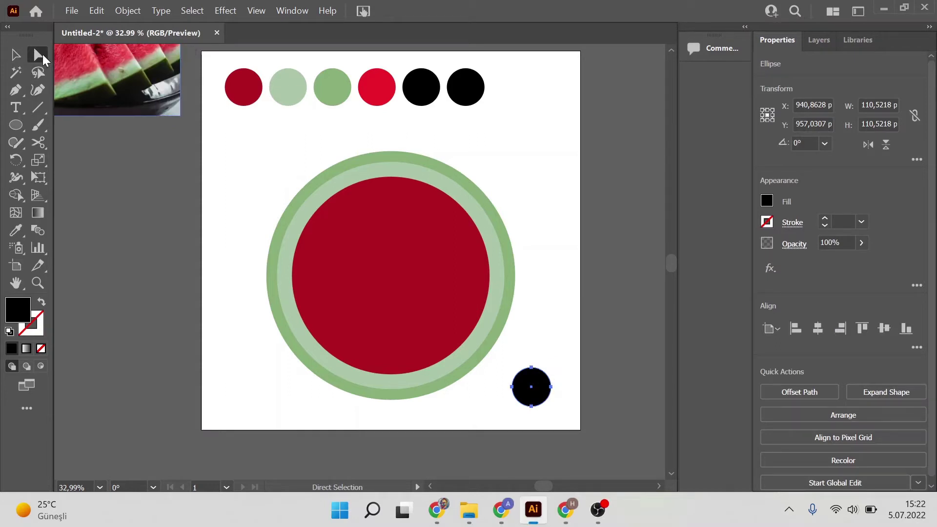
left_click(532, 369)
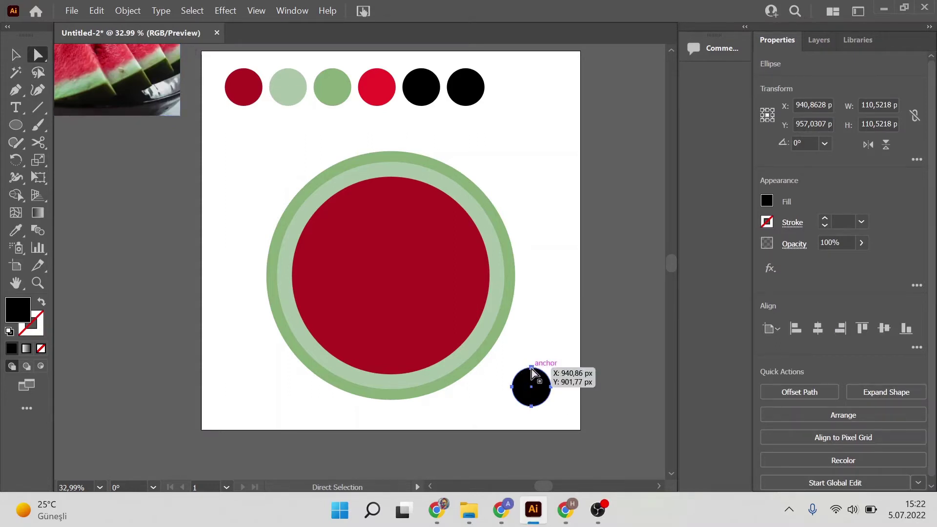
left_click(809, 311)
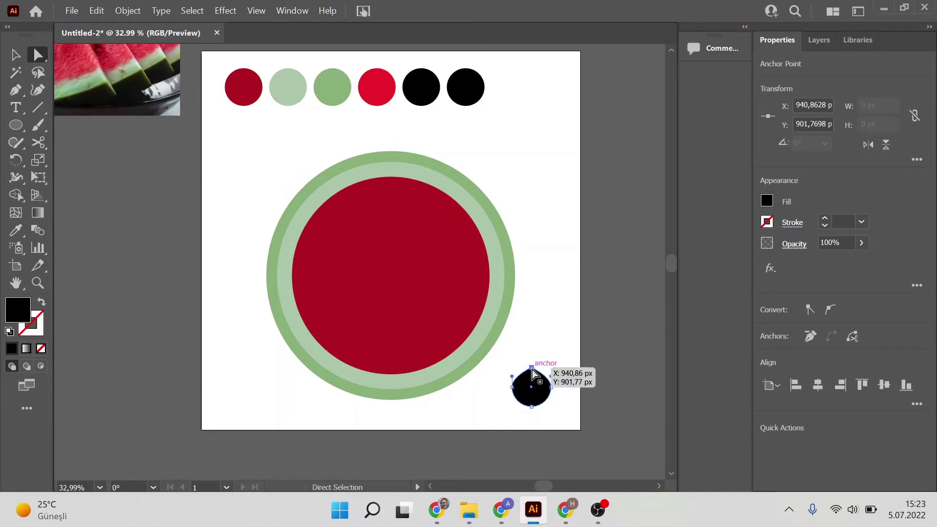
left_click_drag(533, 372, 532, 355)
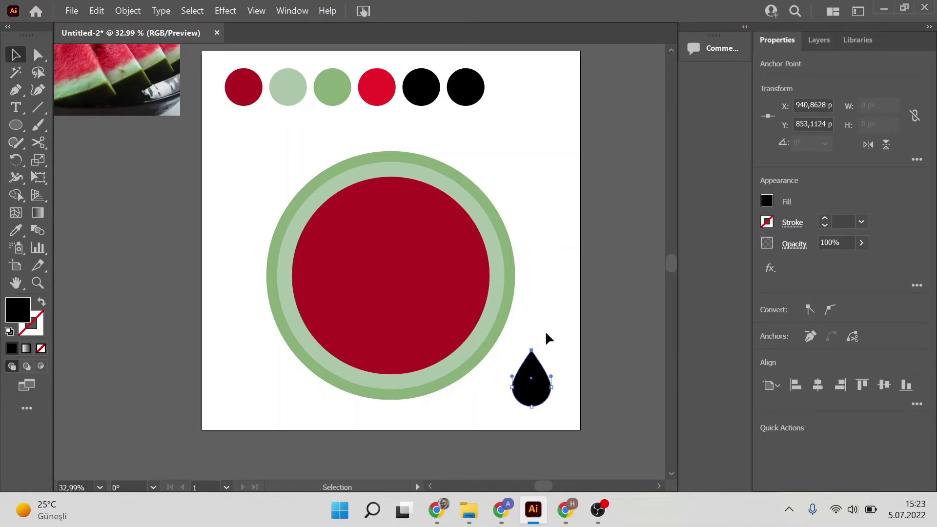
left_click(547, 337)
key("z")
left_click(541, 378)
Step: Zoom in on the black teardrop and round off its sharp tip with the live-corner widget
scroll(448, 360, "up", 3)
scroll(447, 359, "left", 3)
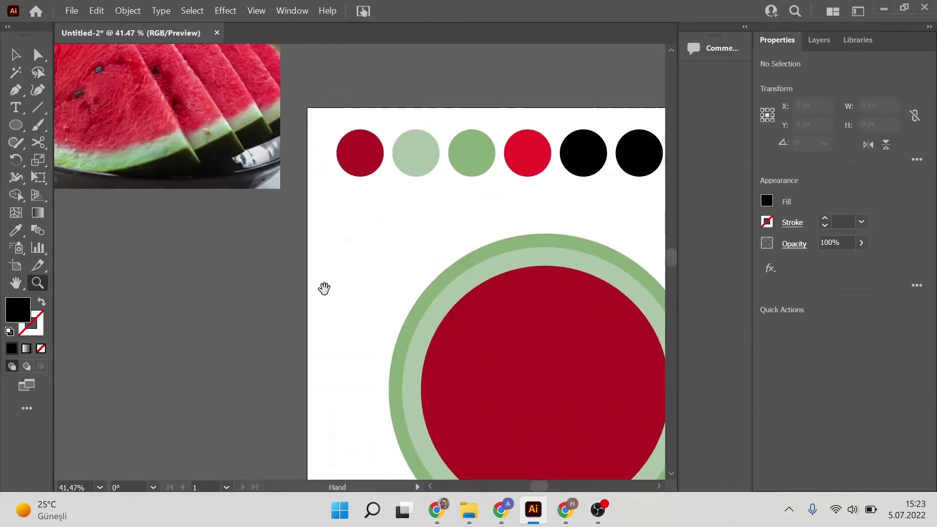
scroll(360, 335, "up", 3)
scroll(360, 335, "left", 3)
mouse_move(243, 208)
left_mouse_down()
mouse_move(382, 220)
mouse_move(149, 244)
left_mouse_up()
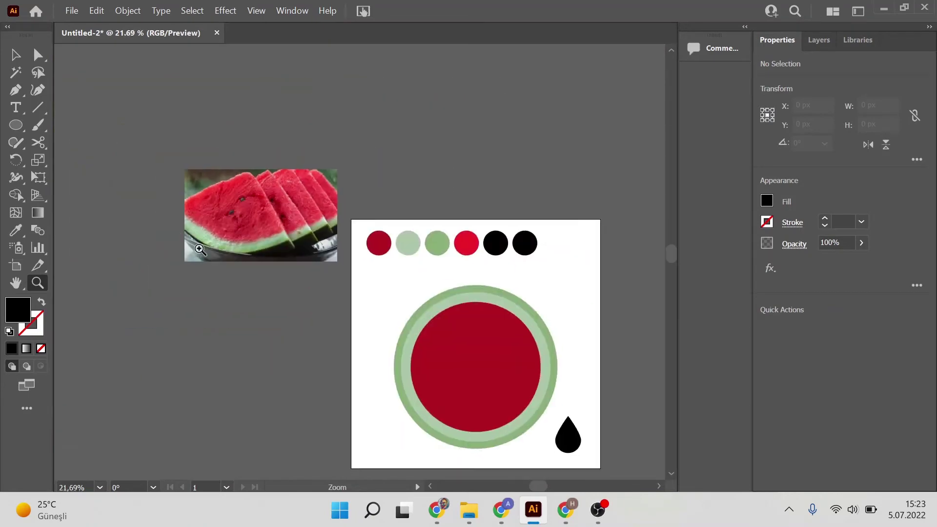
scroll(274, 257, "down", 1)
scroll(274, 257, "right", 2)
left_click_drag(520, 356, 605, 378)
key("v")
left_click(512, 374)
key("a")
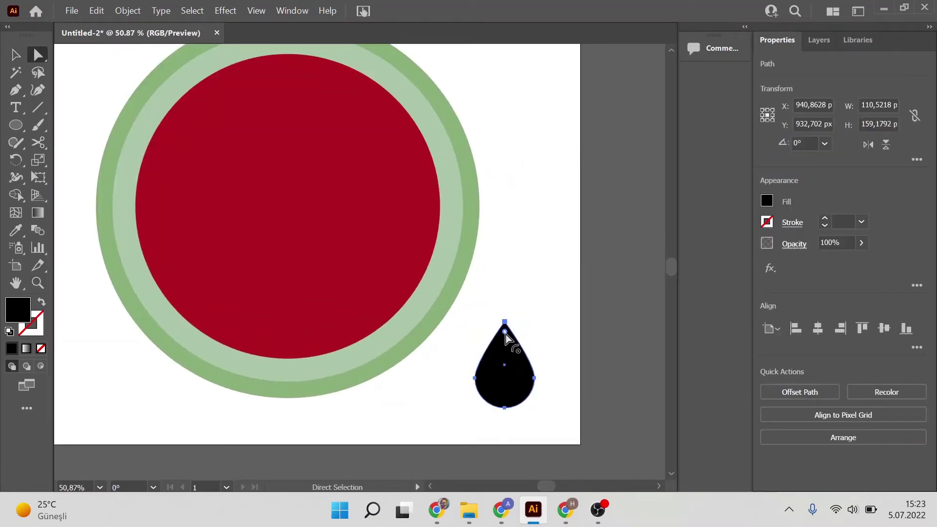
left_click_drag(505, 335, 506, 342)
key("v")
key("ctrl+shift+a")
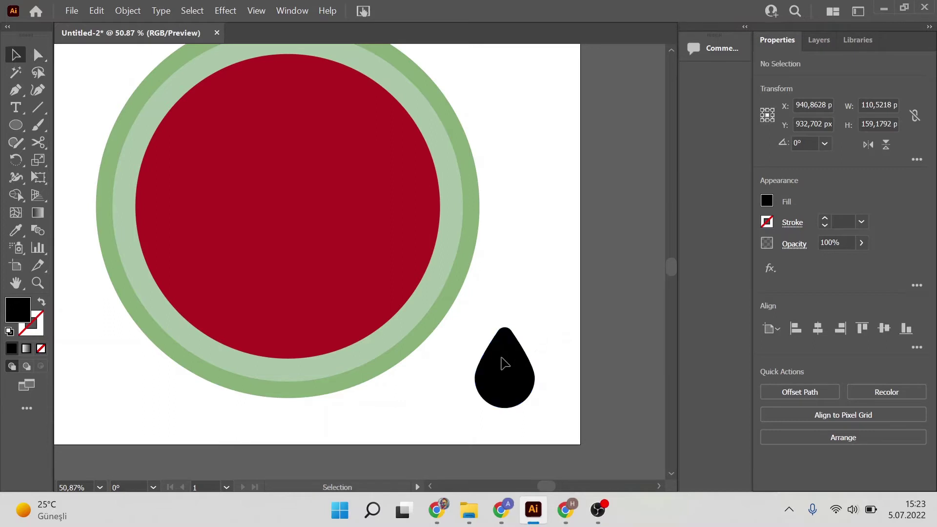
Step: Scale the teardrop down to seed size using its bounding box
left_click(508, 344)
left_click_drag(505, 327, 506, 332)
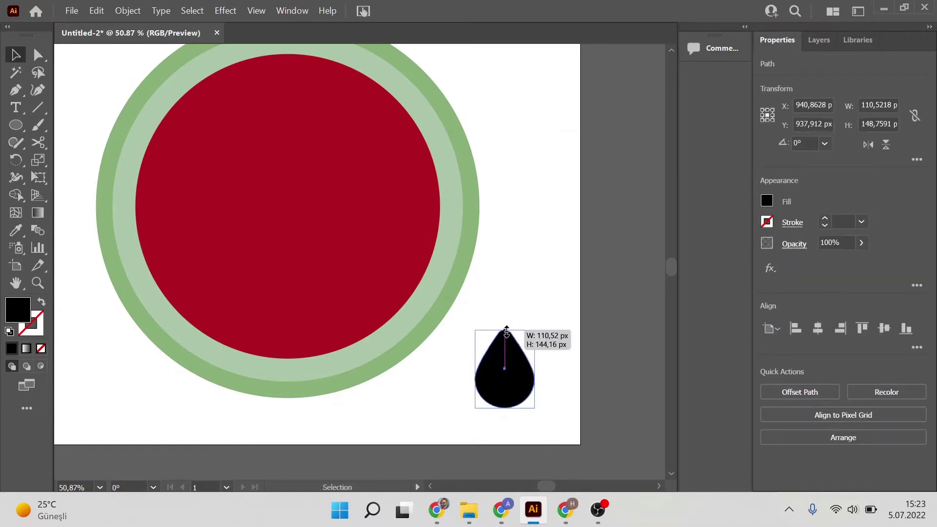
mouse_move(507, 331)
left_mouse_down()
mouse_move(506, 379)
mouse_move(289, 337)
left_mouse_up()
key("ctrl+shift+a")
scroll(289, 324, "up", 3)
scroll(377, 340, "left", 1)
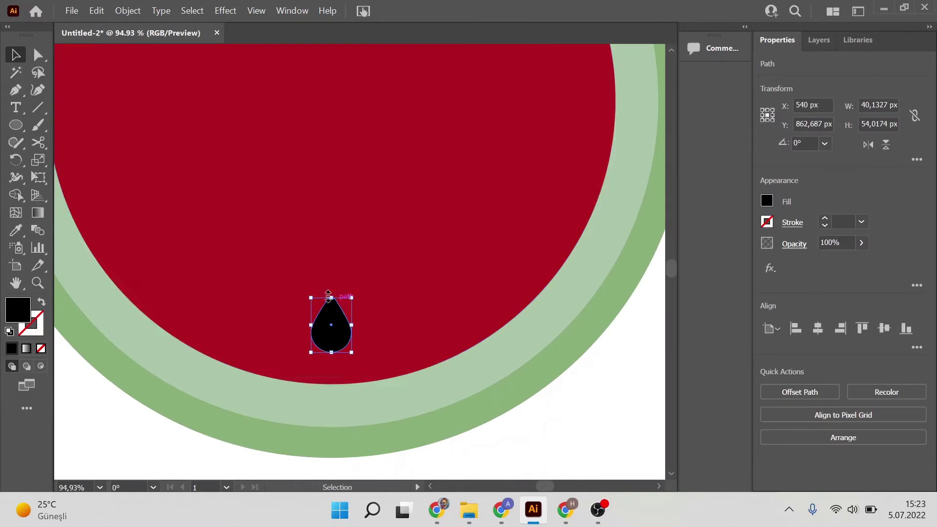
left_click_drag(329, 295, 334, 318)
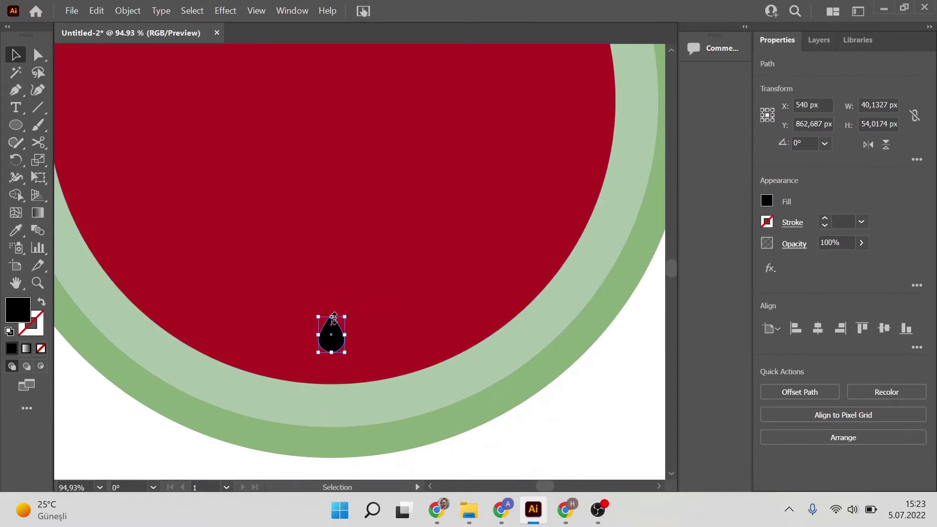
scroll(334, 318, "down", 3)
scroll(321, 326, "down", 2)
Step: Move the small seed into the red flesh near its bottom edge
key("z")
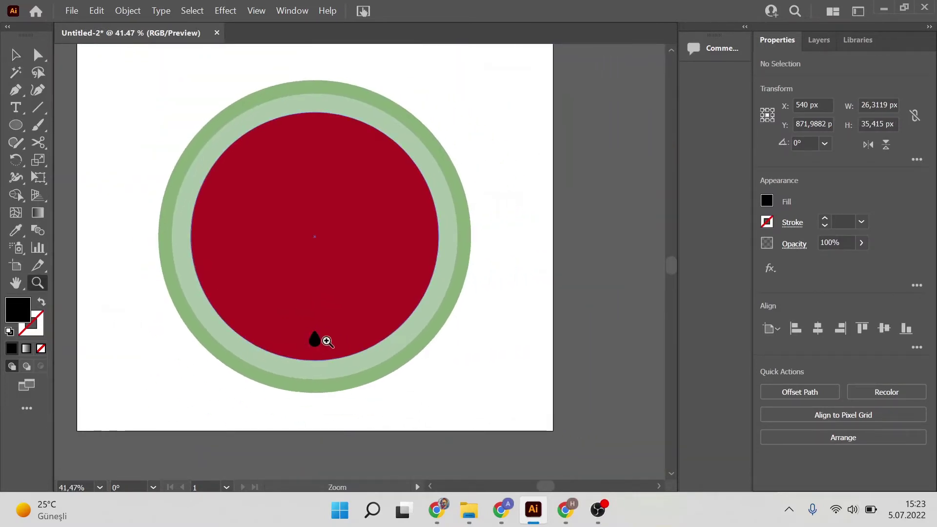
scroll(326, 341, "up", 4)
scroll(324, 341, "down", 3)
key("v")
left_click_drag(354, 362, 347, 361)
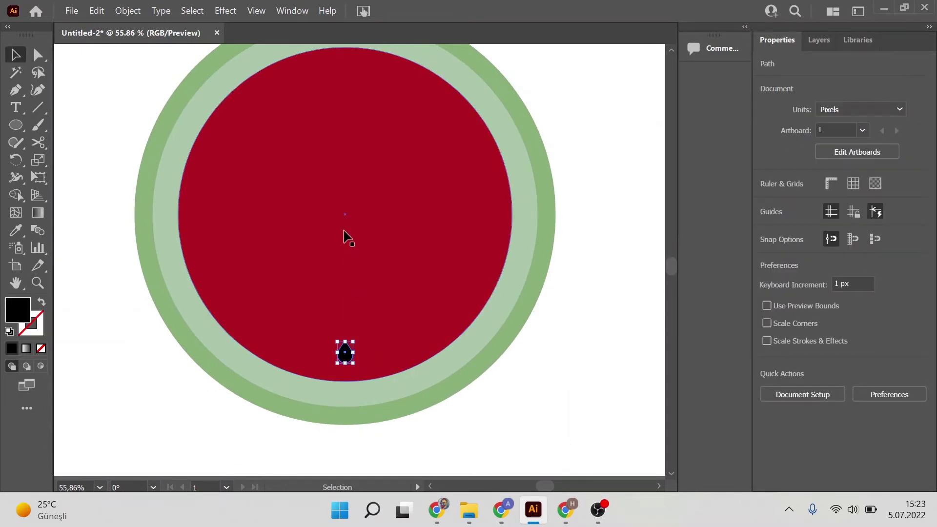
left_click(503, 389)
key("z")
left_click(403, 341, "alt")
left_click_drag(371, 354, 441, 358)
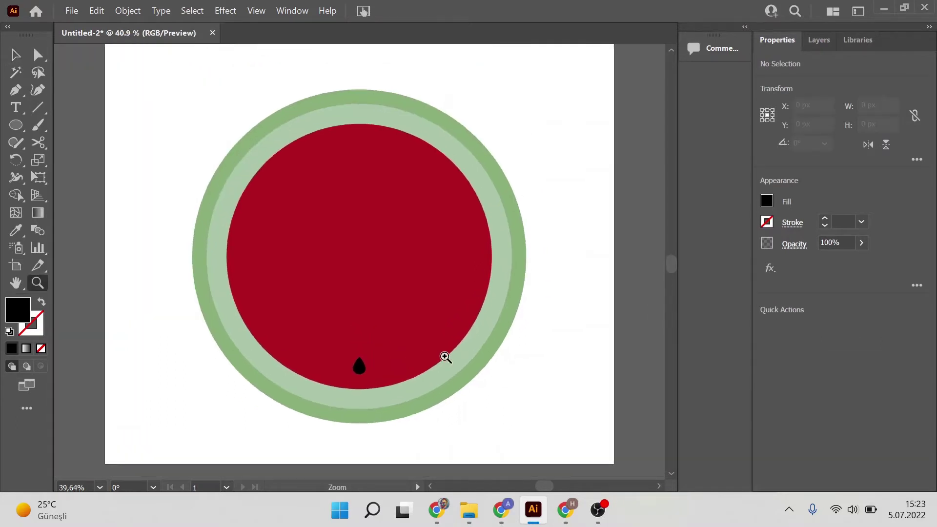
scroll(369, 373, "up", 1)
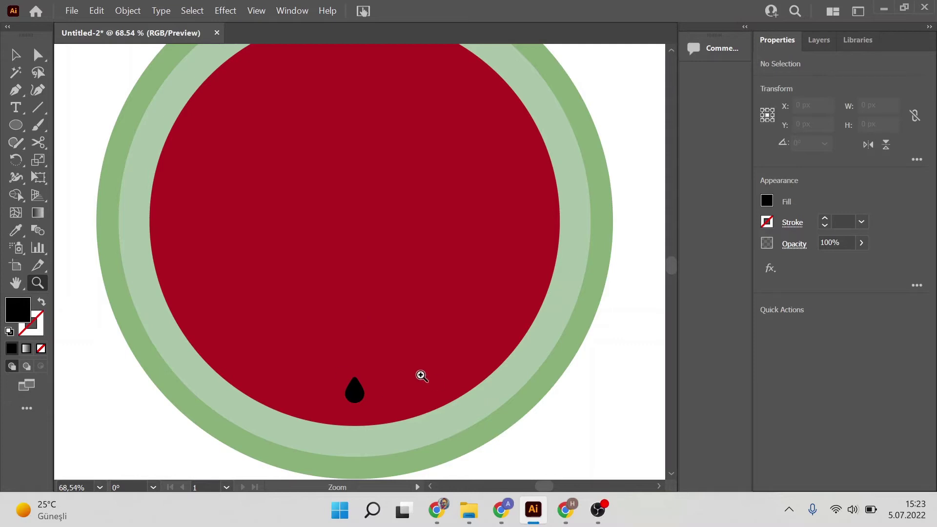
scroll(435, 379, "up", 1)
key("v")
mouse_move(356, 407)
left_mouse_down()
mouse_move(406, 407)
mouse_move(411, 380)
mouse_move(409, 401)
left_mouse_up()
key("ctrl+z")
key("ctrl+z")
key("ctrl+z")
key("ctrl+z")
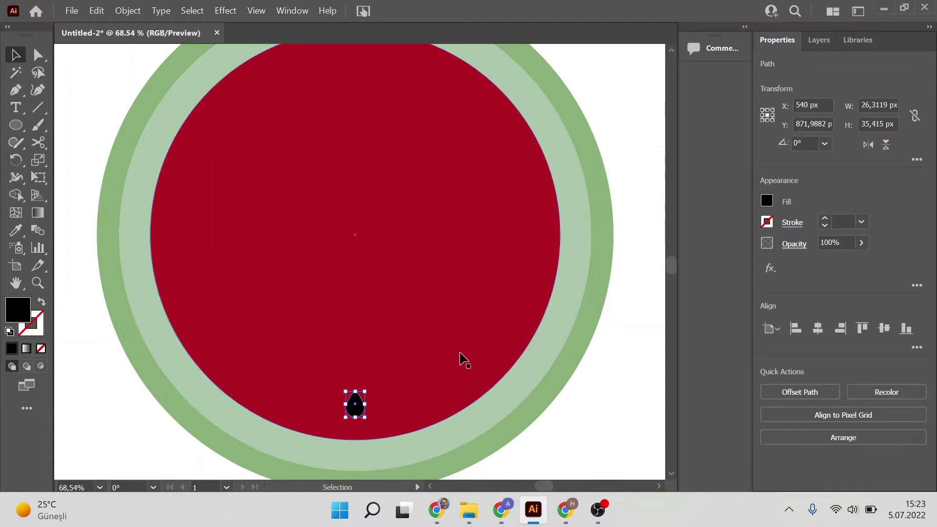
left_click(599, 380)
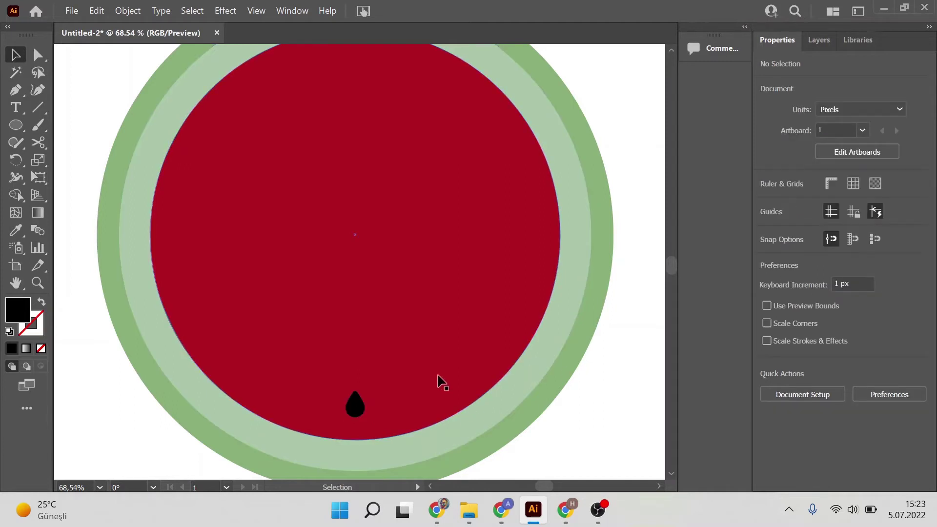
key("z")
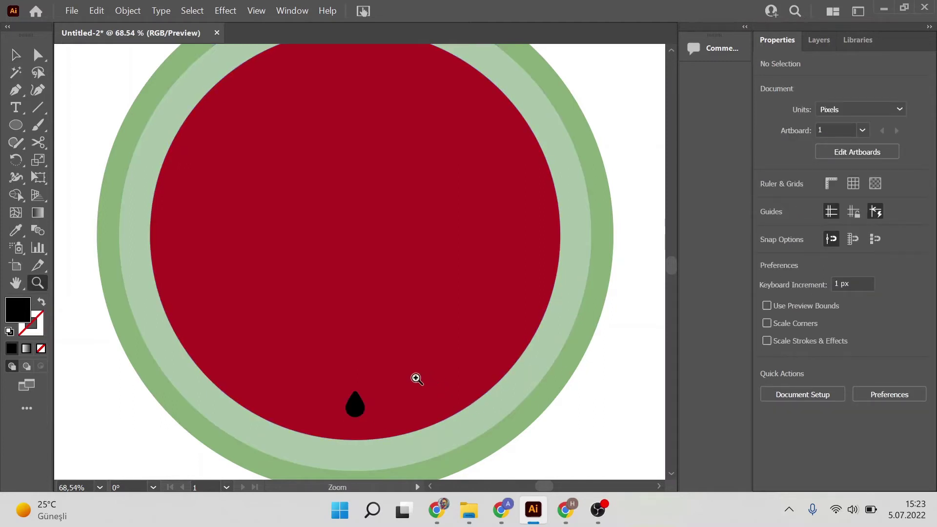
scroll(379, 379, "up", 3, "alt")
scroll(337, 381, "down", 5, "alt")
left_click_drag(322, 353, 360, 389)
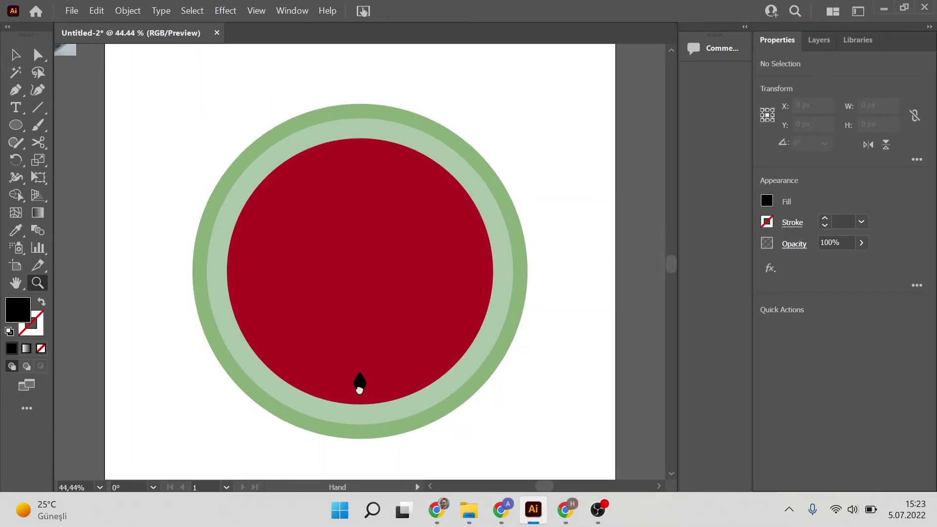
scroll(352, 397, "up", 2)
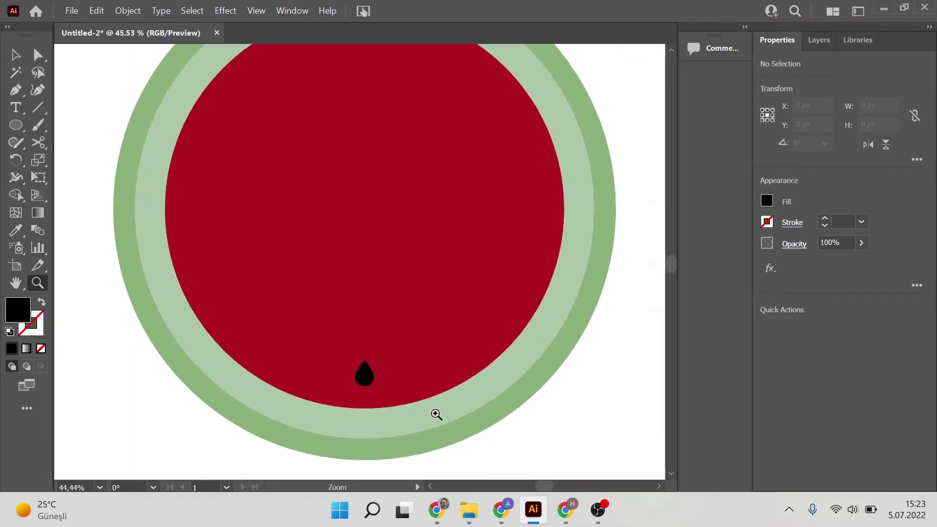
key("v")
left_click(369, 373)
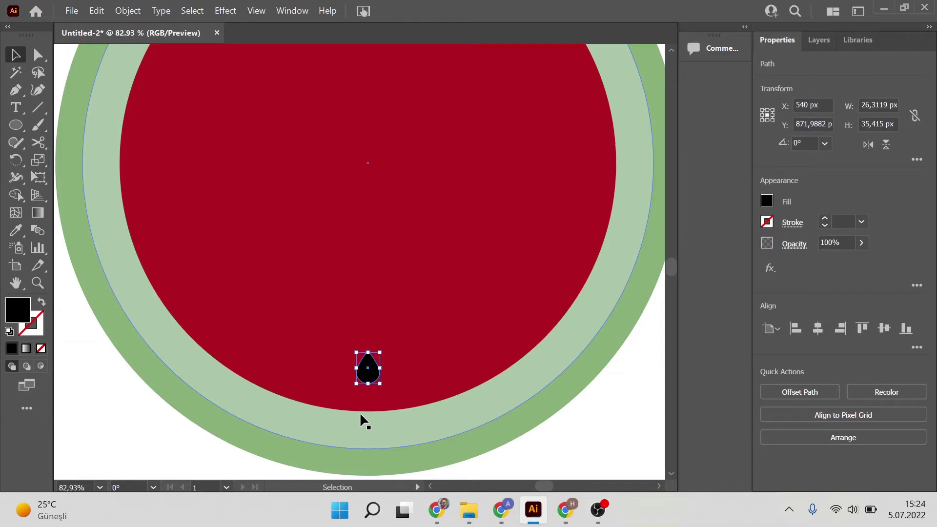
key("r")
left_click(16, 162)
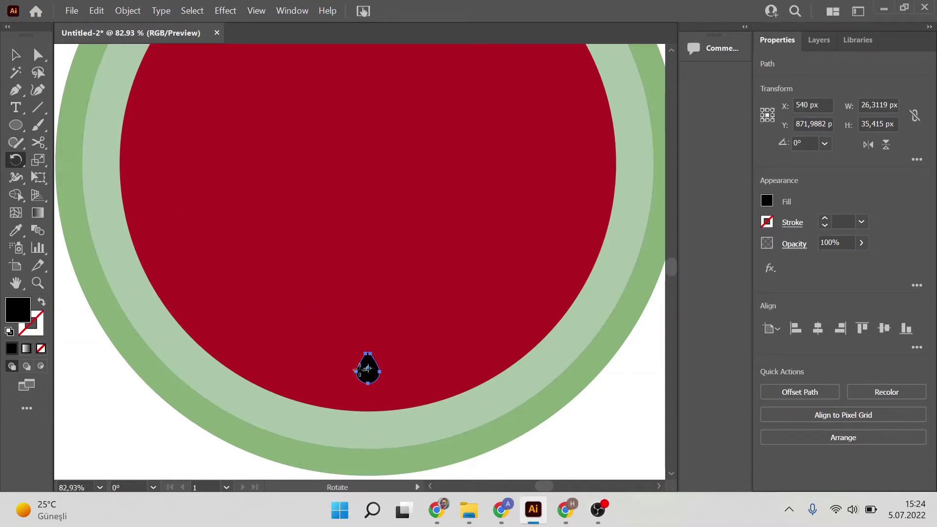
scroll(393, 374, "up", 2)
scroll(379, 358, "up", 2)
scroll(379, 358, "down", 3)
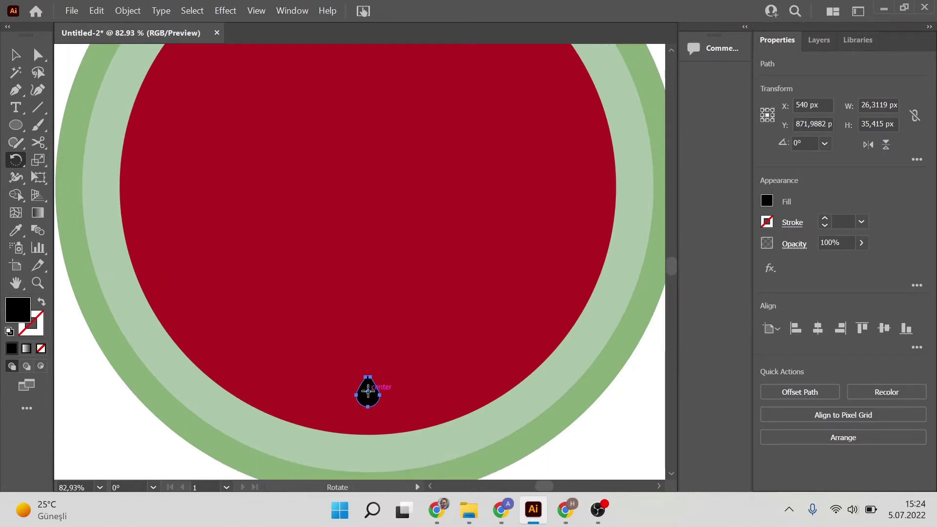
left_click(369, 364)
left_click(378, 197)
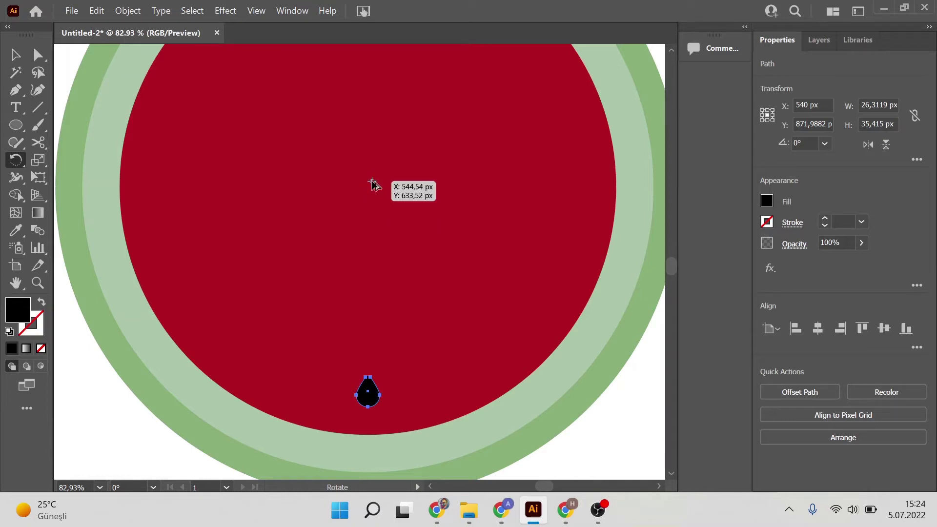
left_click(372, 182)
left_click_drag(372, 180, 375, 198)
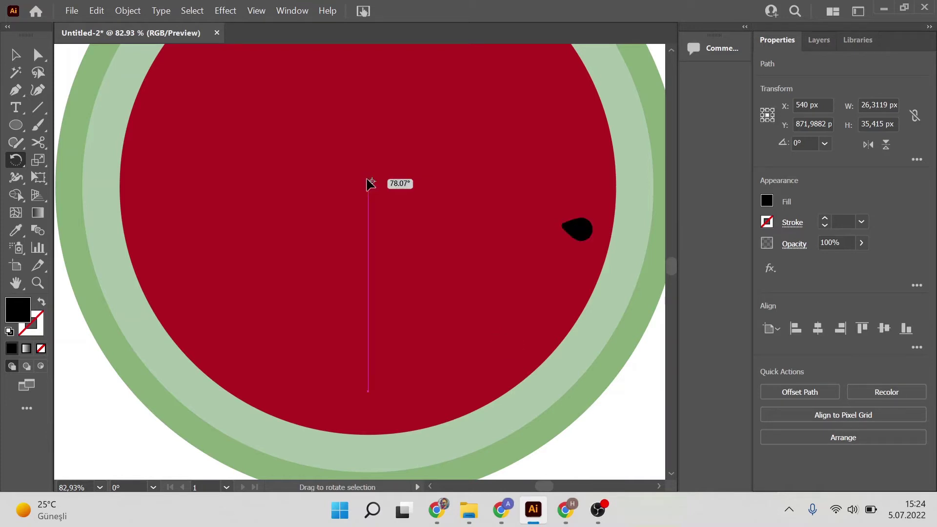
key("ctrl+z")
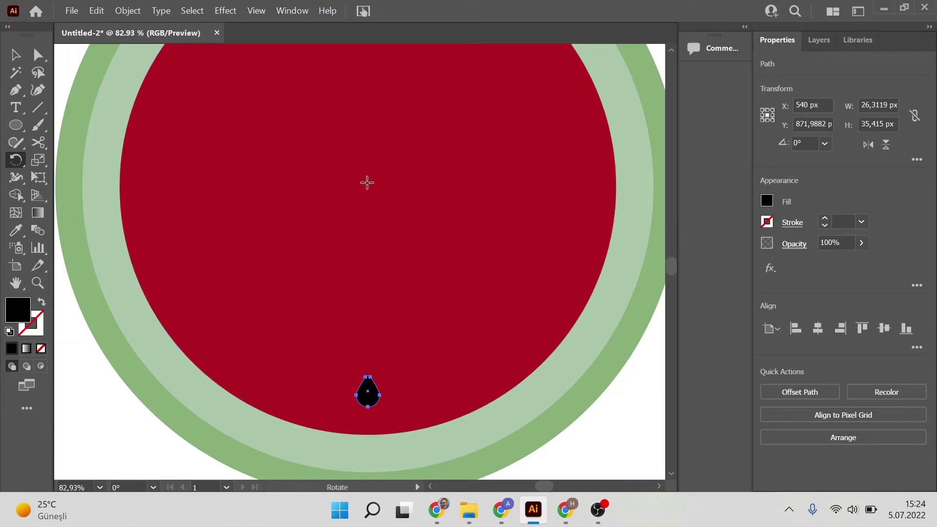
left_click(367, 183, "alt")
left_click(548, 306)
left_click_drag(366, 183, 369, 179)
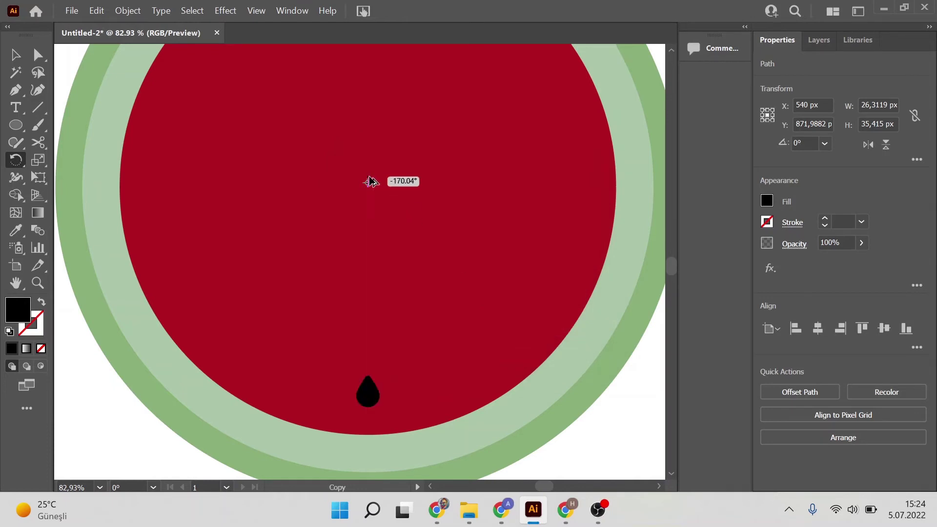
left_click(370, 181, "alt")
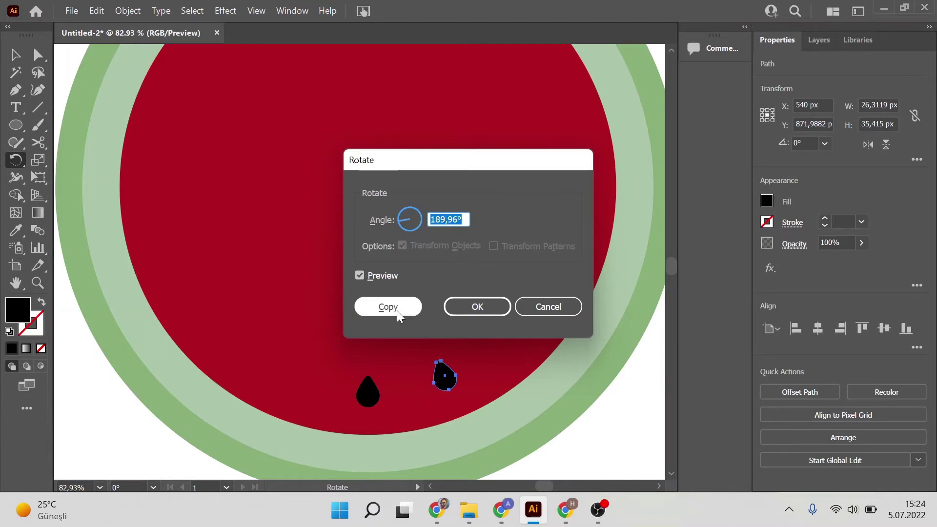
left_click(380, 277)
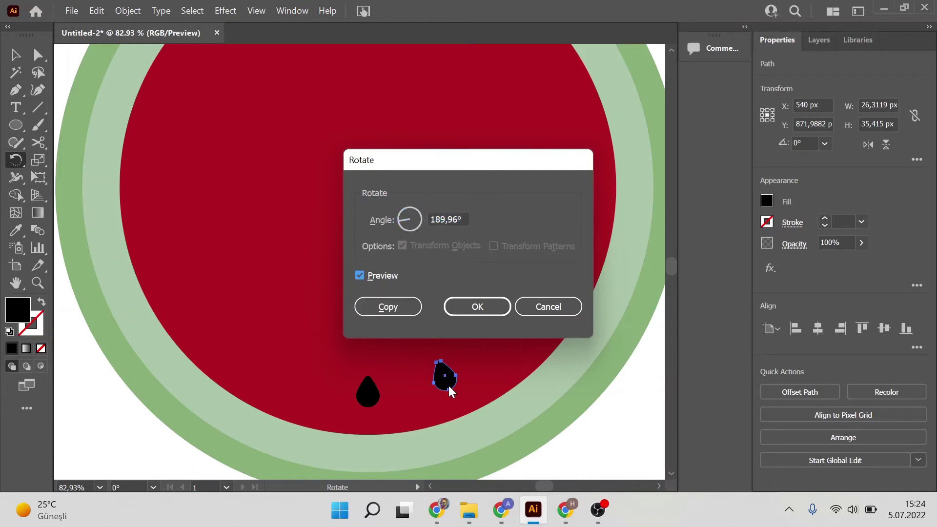
left_click(447, 220)
double_click(447, 219)
type("30")
key("Tab")
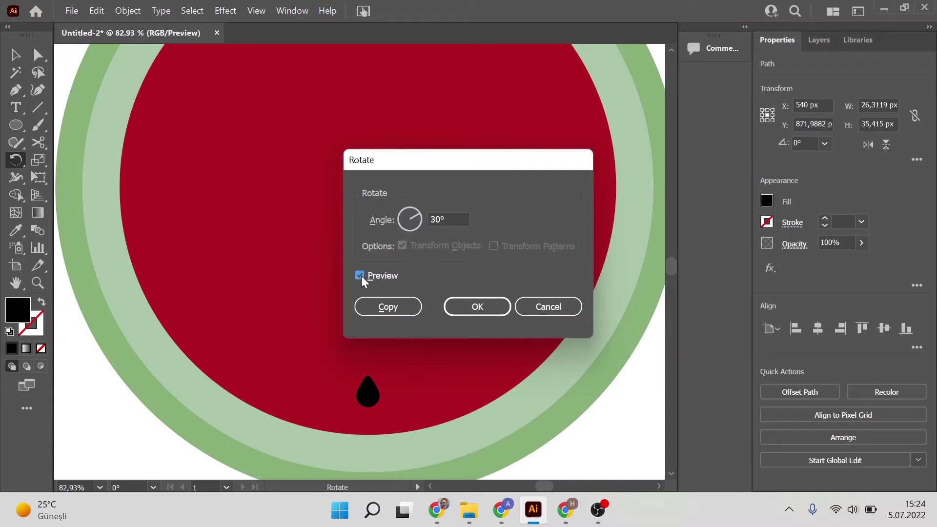
left_click_drag(436, 153, 398, 170)
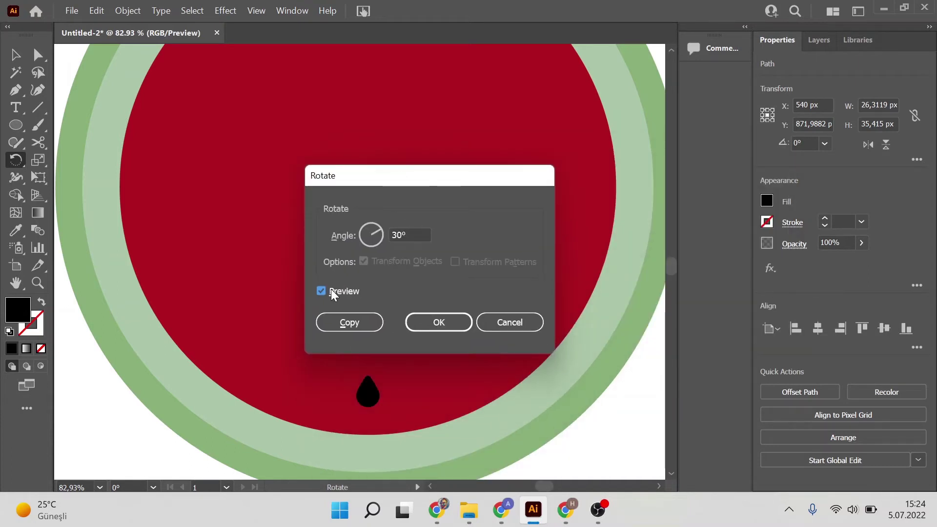
left_click(510, 322)
key("z")
left_click_drag(491, 345, 393, 343)
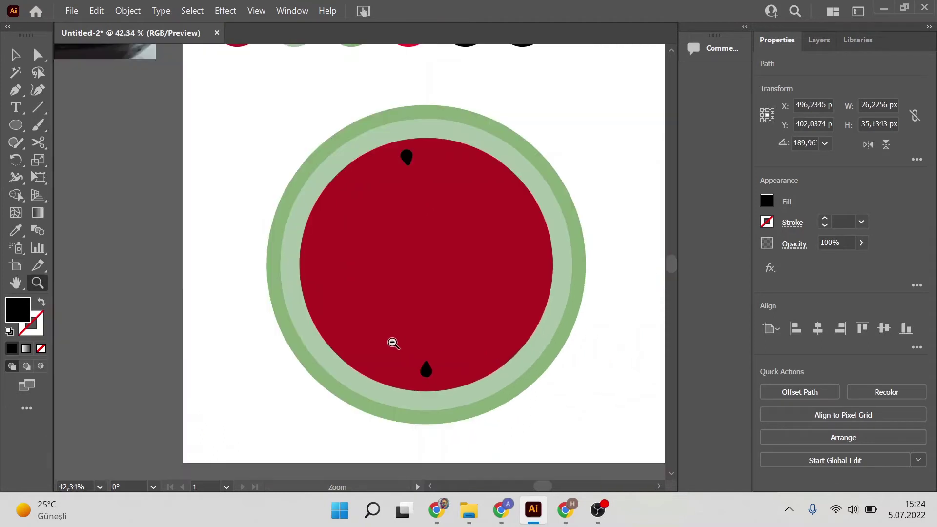
left_click_drag(359, 219, 414, 224)
key("v")
key("Delete")
left_click(383, 437)
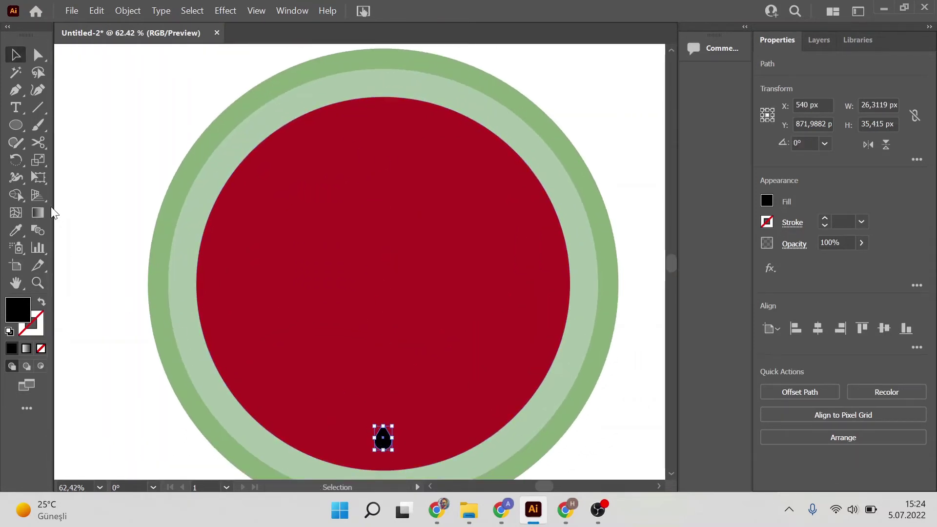
Step: Rotate-copy the seed 30° around the watermelon centre and repeat with Ctrl+D into a twelve-seed ring
left_click(16, 159)
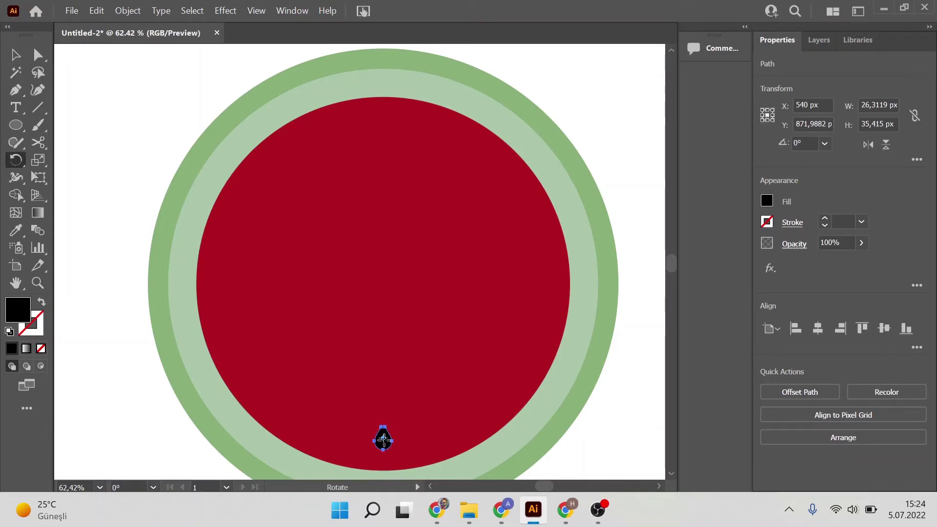
left_click(383, 284)
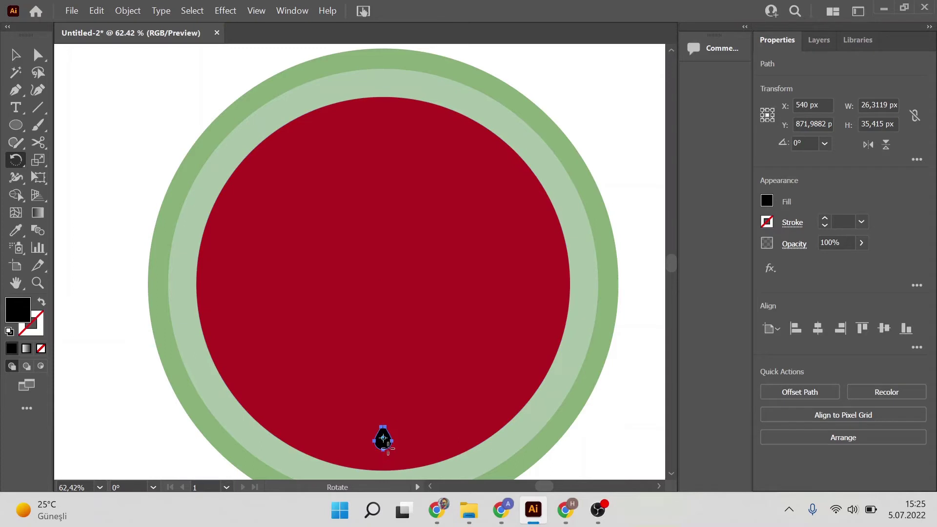
left_click(388, 323)
left_click(384, 282, "alt")
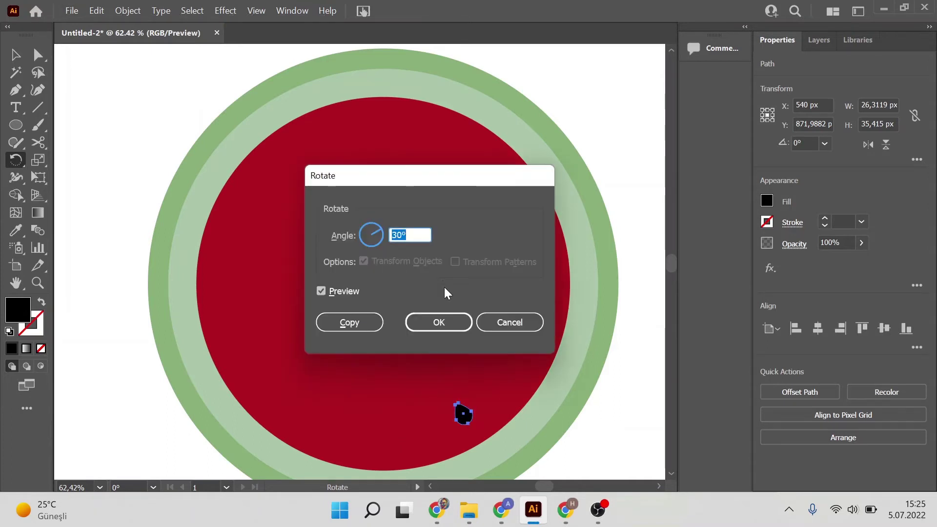
left_click(336, 293)
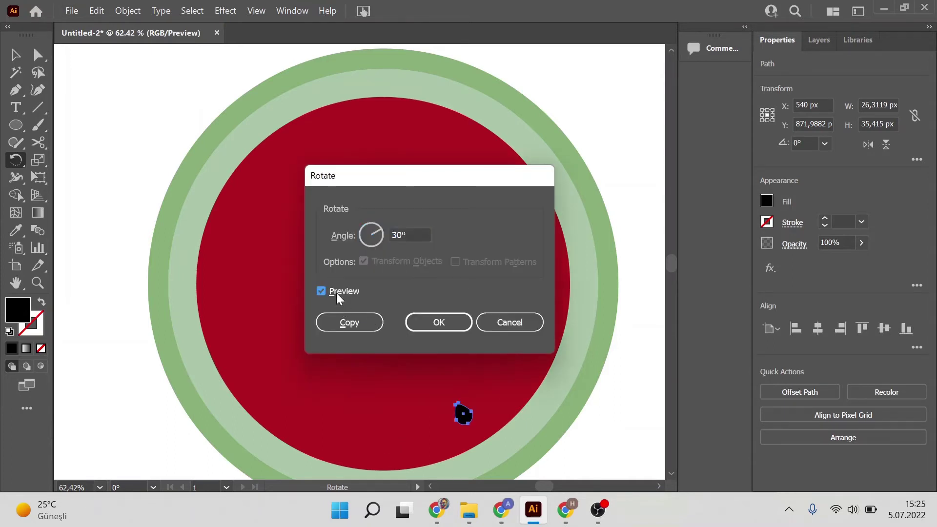
left_click(337, 294)
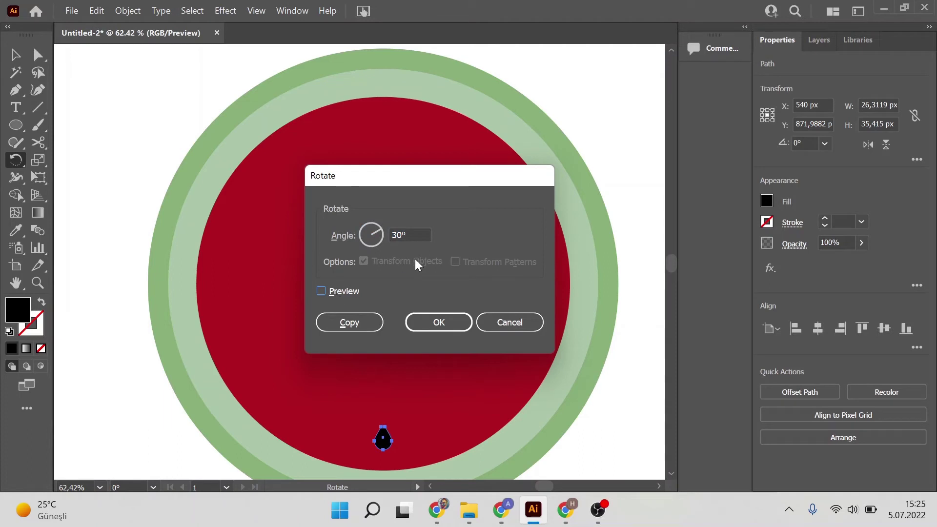
left_click(341, 288)
left_click(341, 288)
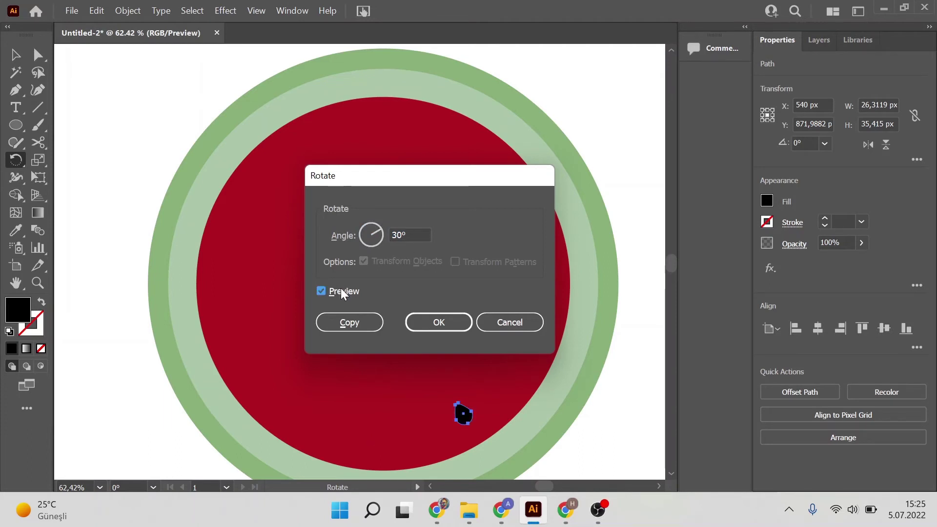
left_click(340, 288)
left_click(341, 291)
left_click(364, 326)
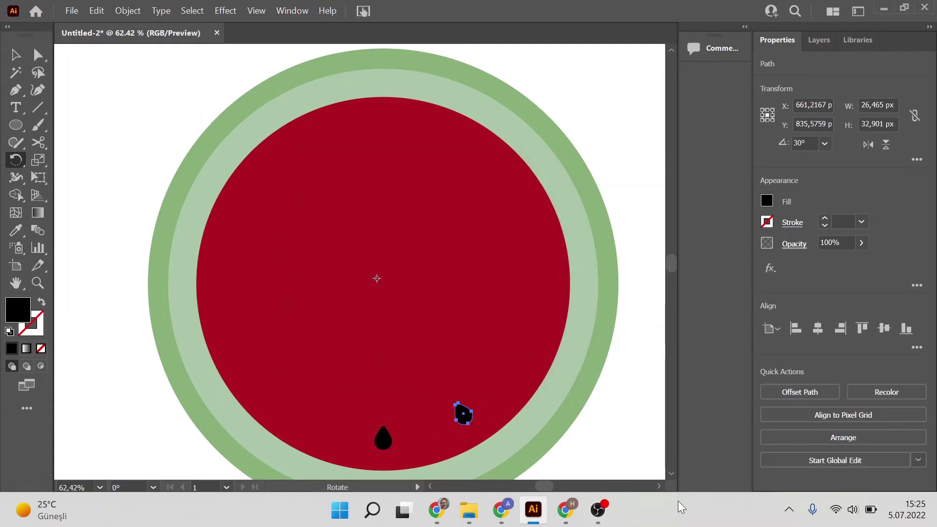
key("ctrl+d")
key("ctrl+d")
key("ctrl+d")
key("ctrl+d")
key("ctrl+d")
key("ctrl+d")
key("ctrl+d")
key("ctrl+d")
key("ctrl+d")
key("ctrl+d")
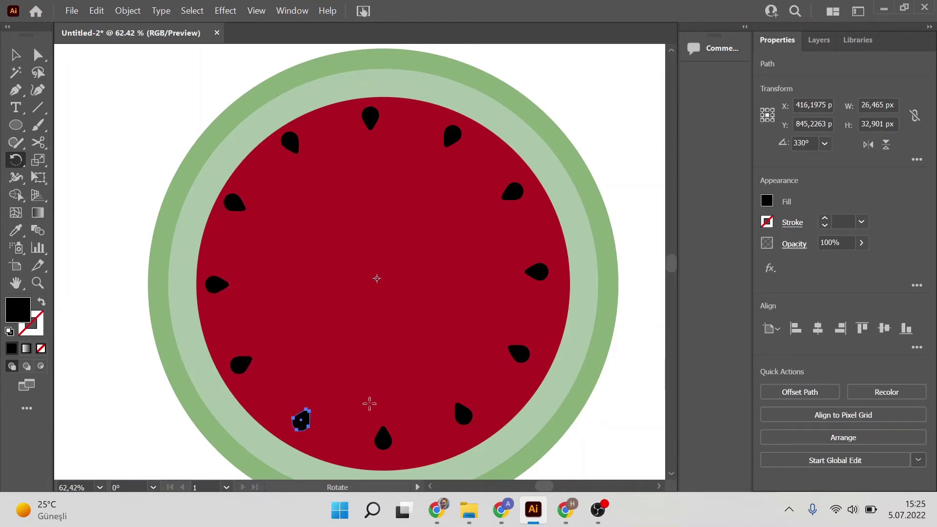
scroll(427, 395, "down", 3)
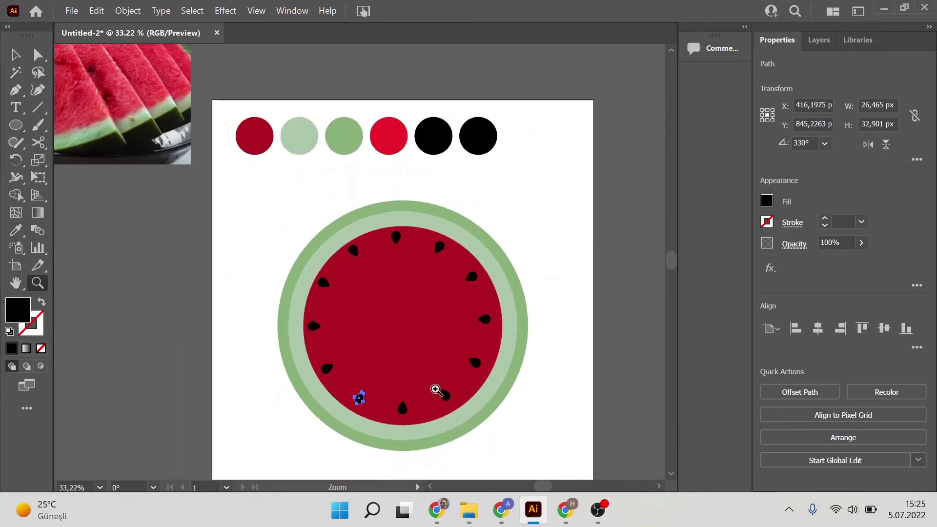
left_click_drag(435, 393, 415, 385)
scroll(421, 359, "up", 3)
scroll(460, 360, "up", 2)
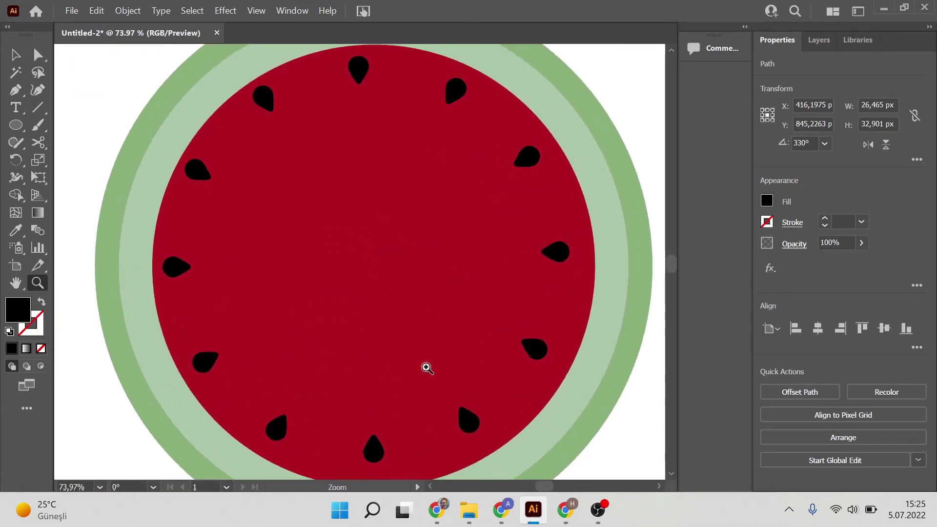
scroll(356, 293, "down", 1)
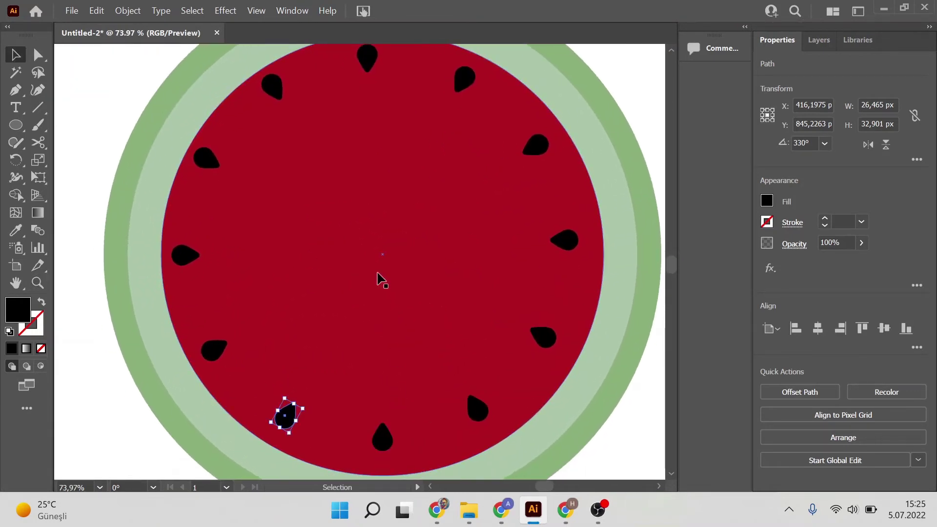
scroll(445, 200, "up", 1)
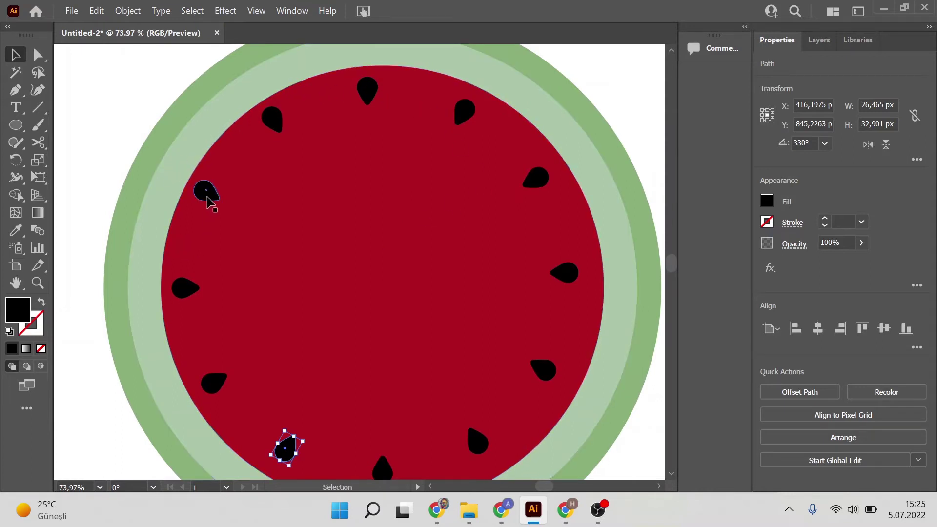
scroll(349, 268, "down", 1)
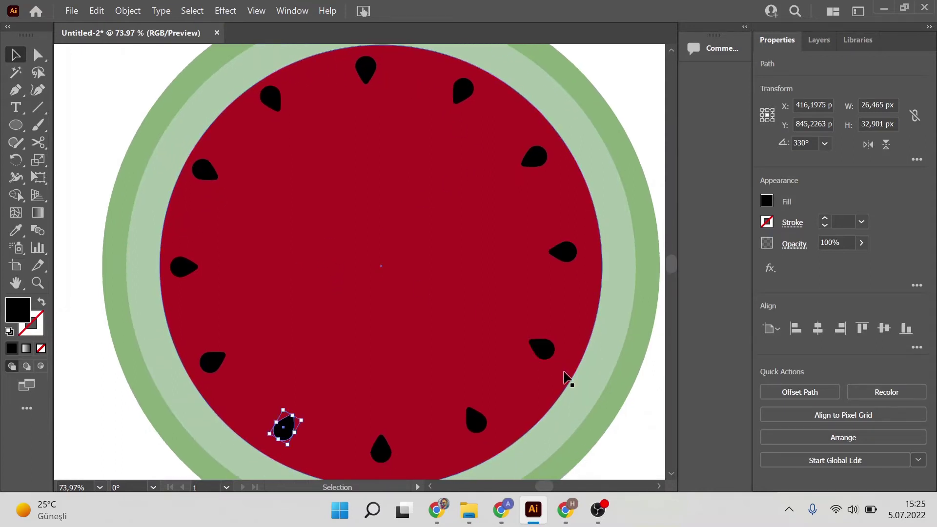
scroll(539, 364, "down", 2)
left_click_drag(534, 388, 493, 374)
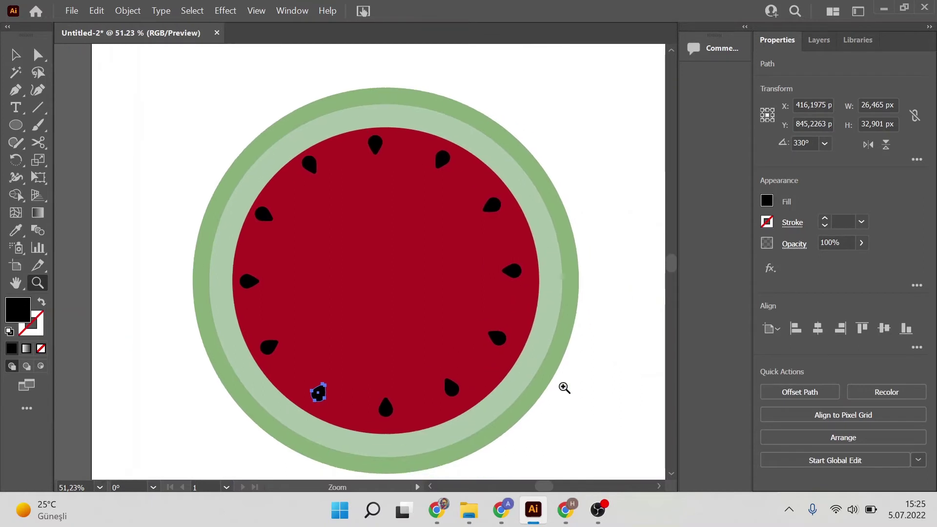
key("v")
key("ctrl+shift+a")
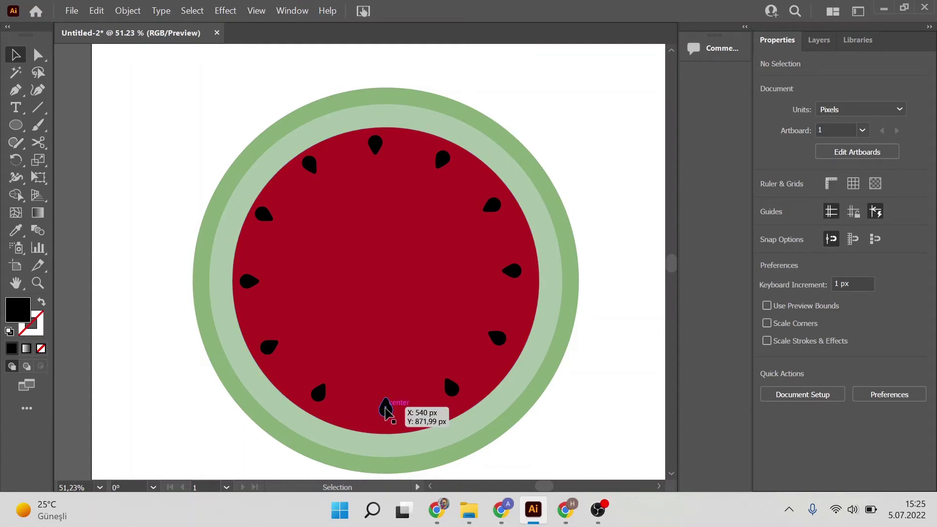
Step: Duplicate the bottom seed up and to the right, tilting the copy about 17.6°
left_click_drag(385, 408, 413, 382)
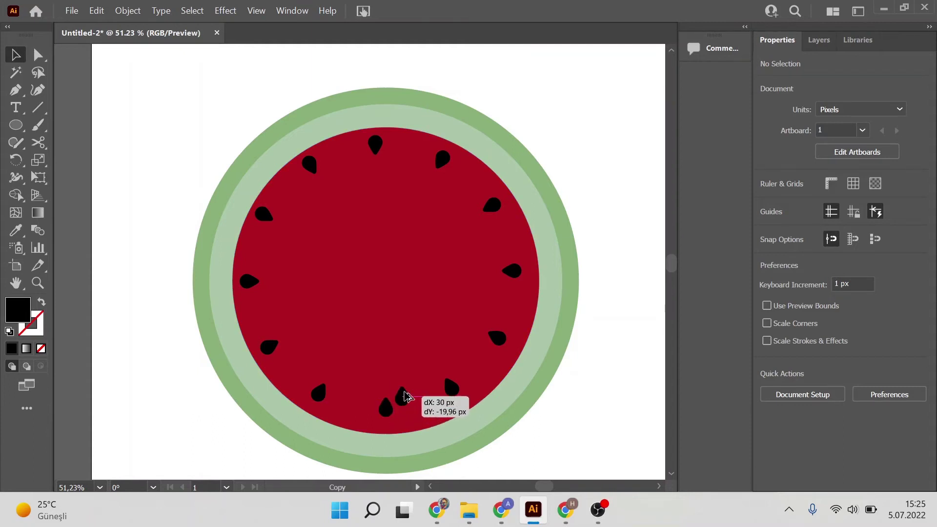
left_click_drag(418, 384, 418, 384)
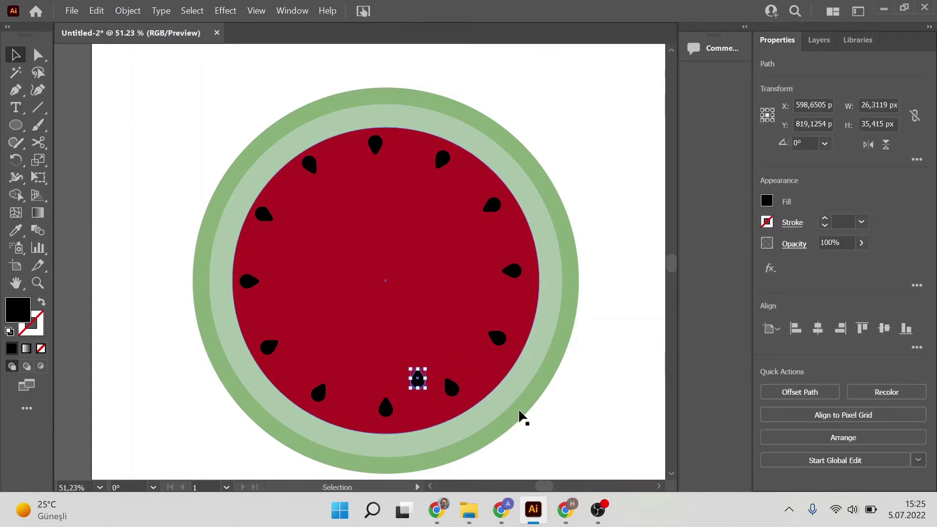
left_click_drag(428, 364, 425, 362)
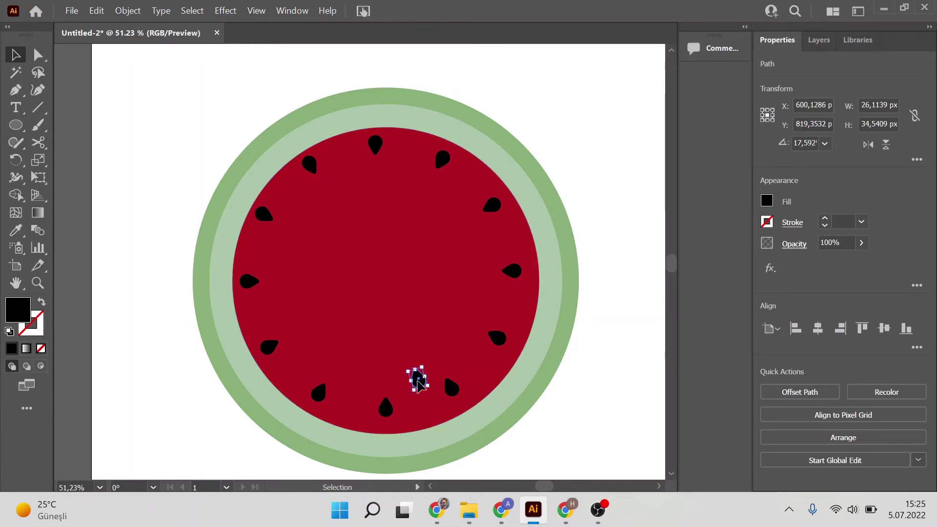
left_click(547, 438)
Step: Zoom in on the new inner seed and select it for rotating
key("z")
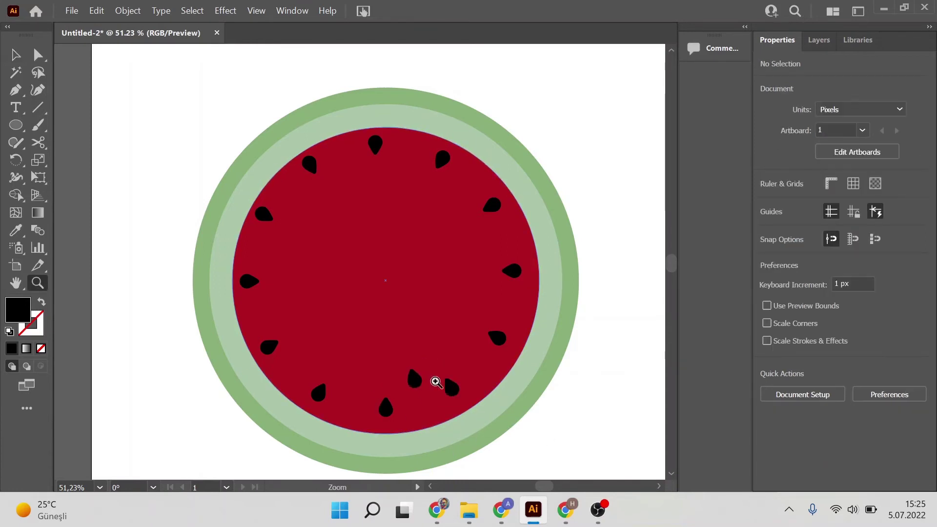
left_click(432, 381)
key("v")
left_click(410, 385)
left_click(18, 165)
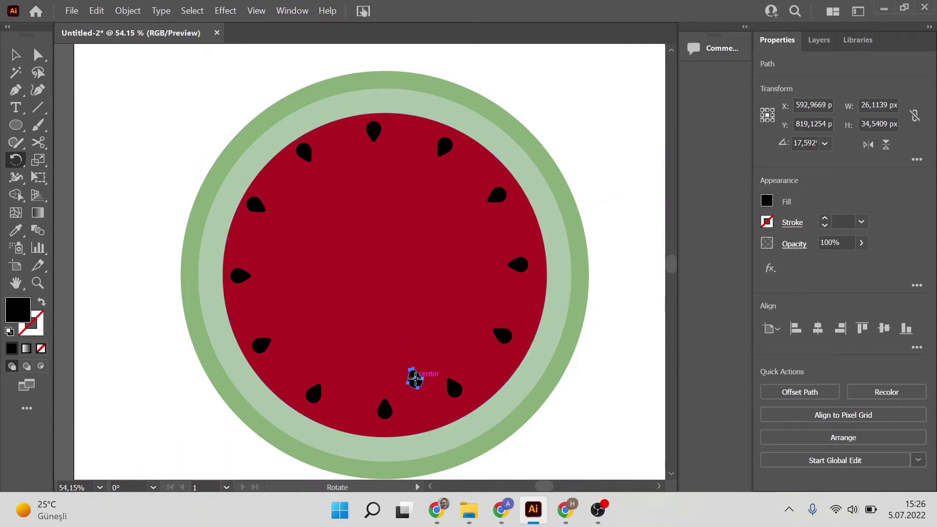
Step: Try rotating the inner seed 30° around the centre, then undo the rotations
left_click(381, 266, "alt")
left_click(381, 266, "alt")
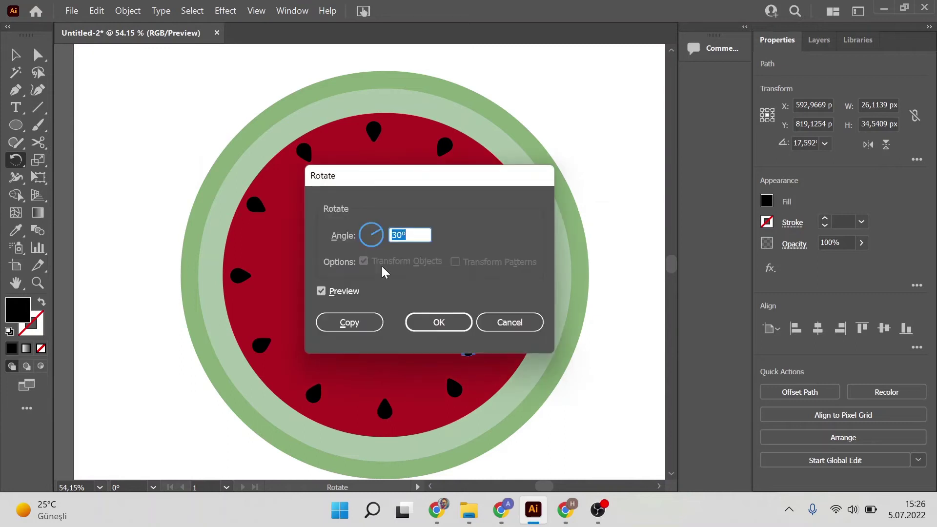
left_click_drag(438, 182, 587, 78)
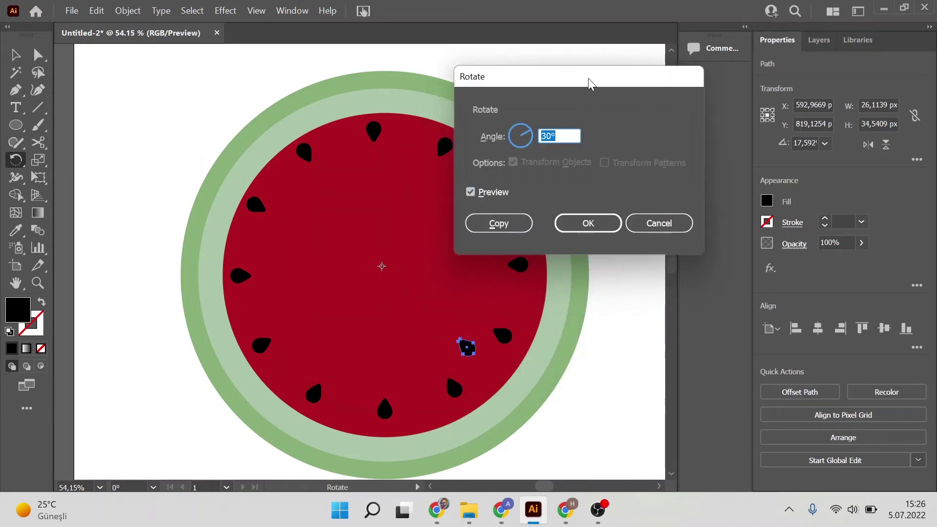
left_click(616, 222)
key("ctrl+d")
key("ctrl+z")
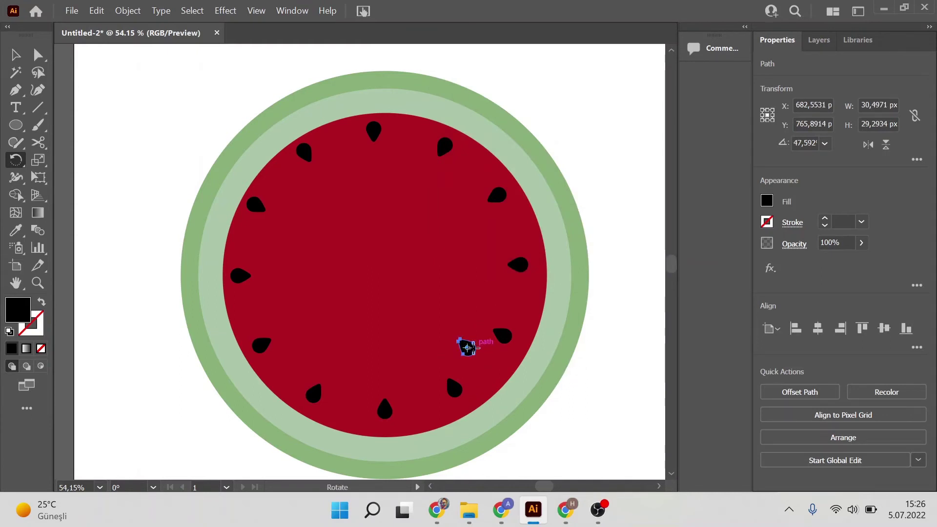
left_click(382, 266)
key("ctrl+z")
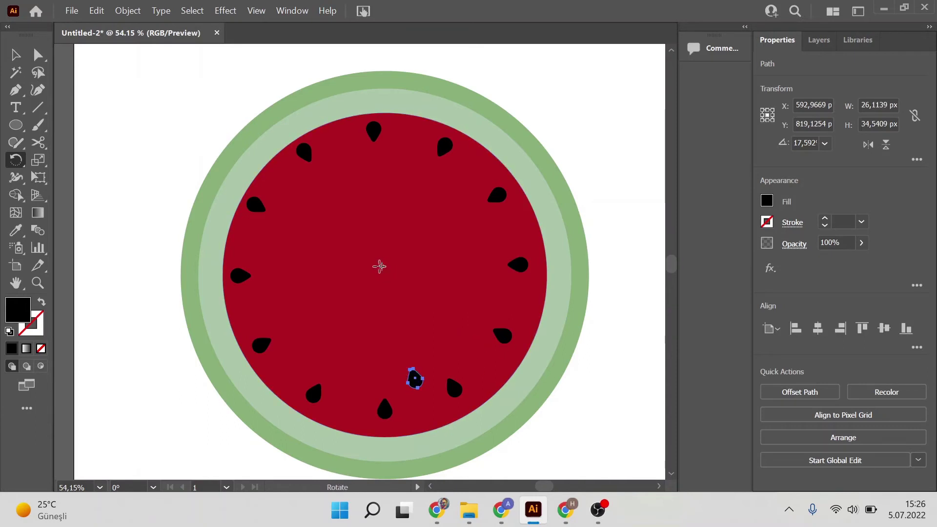
Step: Make 30° rotated copies of the seed around the watermelon centre with Ctrl+D
left_click(384, 268, "alt")
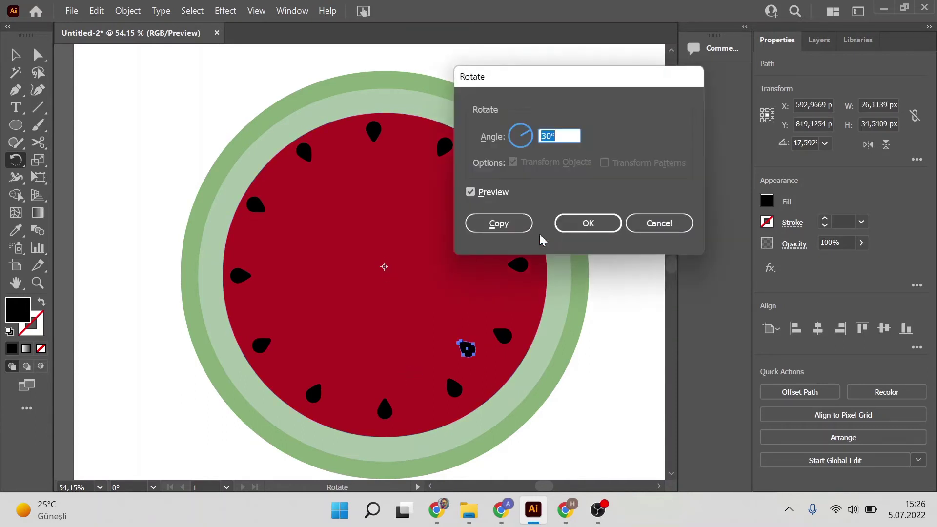
left_click(499, 192)
left_click(499, 223)
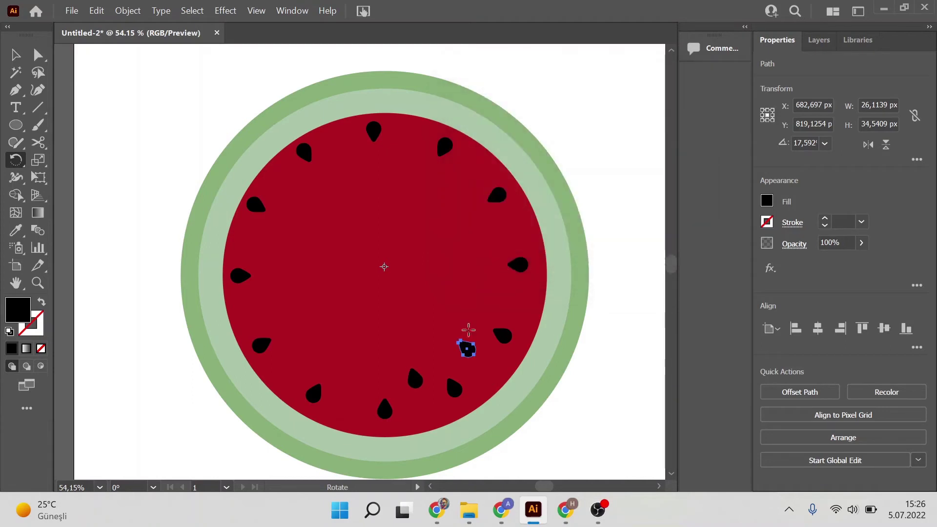
key("ctrl+d")
key("ctrl+d")
key("ctrl+d")
key("ctrl+d")
key("ctrl+d")
key("ctrl+d")
key("ctrl+d")
key("ctrl+d")
key("ctrl+d")
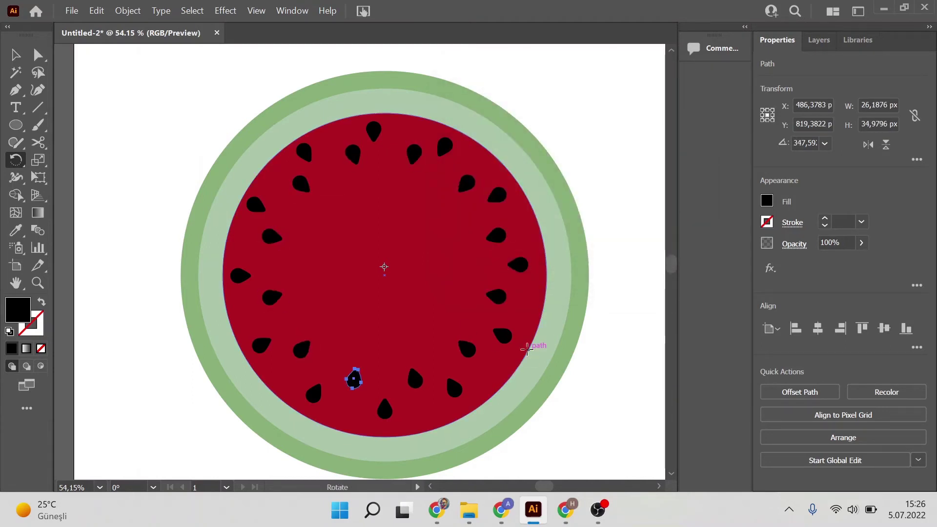
Step: Zoom in and move a bottom seed inward to start the inner ring
key("v")
left_click(614, 383)
key("z")
left_click_drag(469, 349, 442, 395)
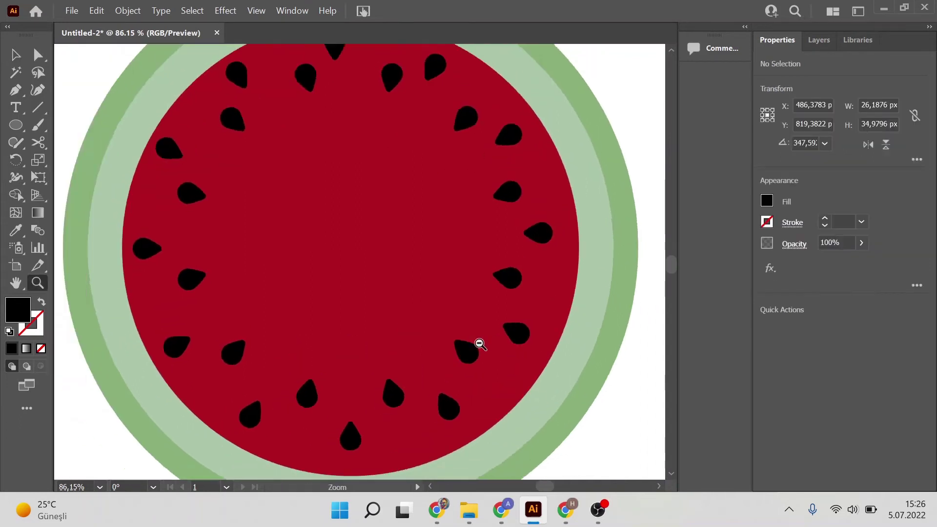
key("v")
left_click(410, 380)
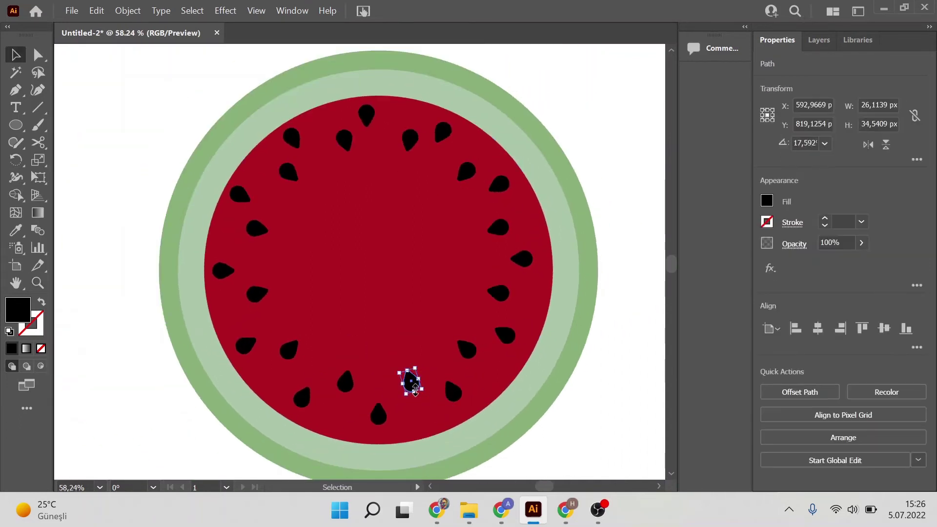
mouse_move(410, 383)
left_mouse_down()
mouse_move(442, 343)
mouse_move(523, 383)
left_mouse_up()
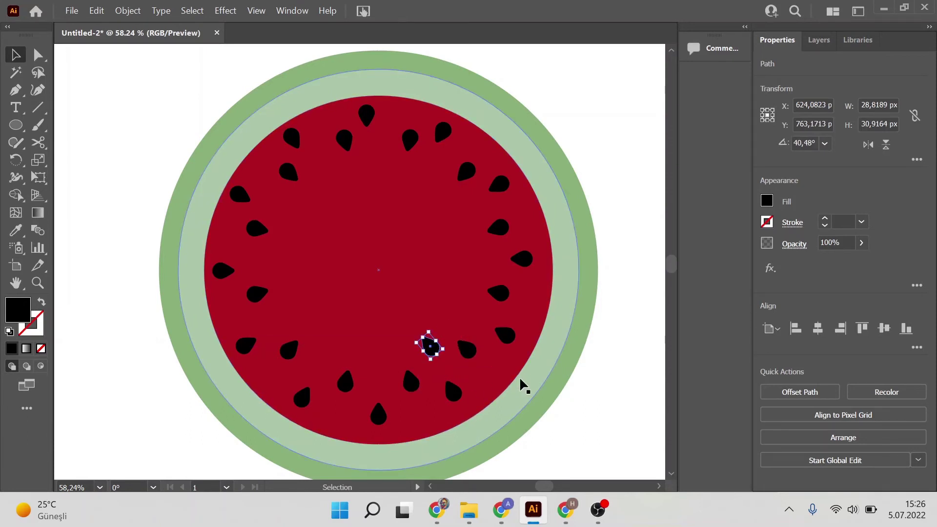
Step: Make a 30° rotated copy, then readjust the inner seed's angle and position
key("r")
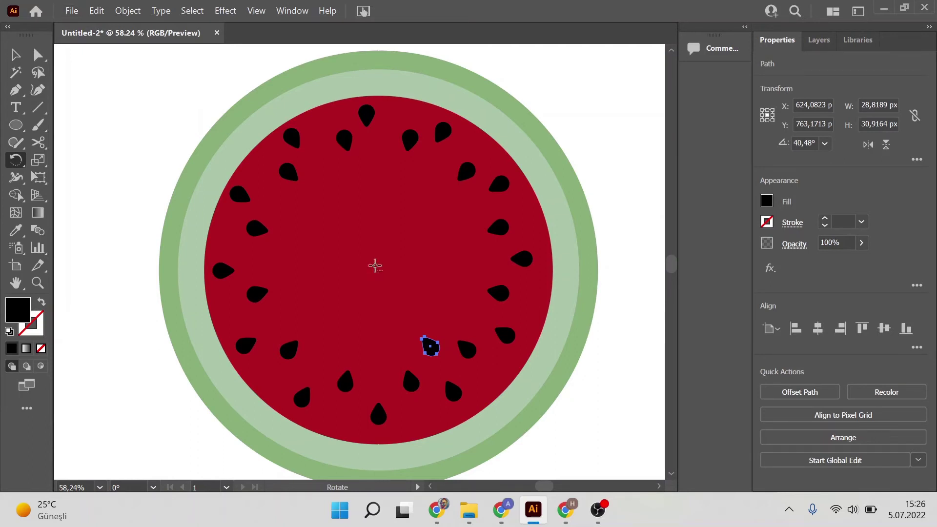
left_click(378, 271, "alt")
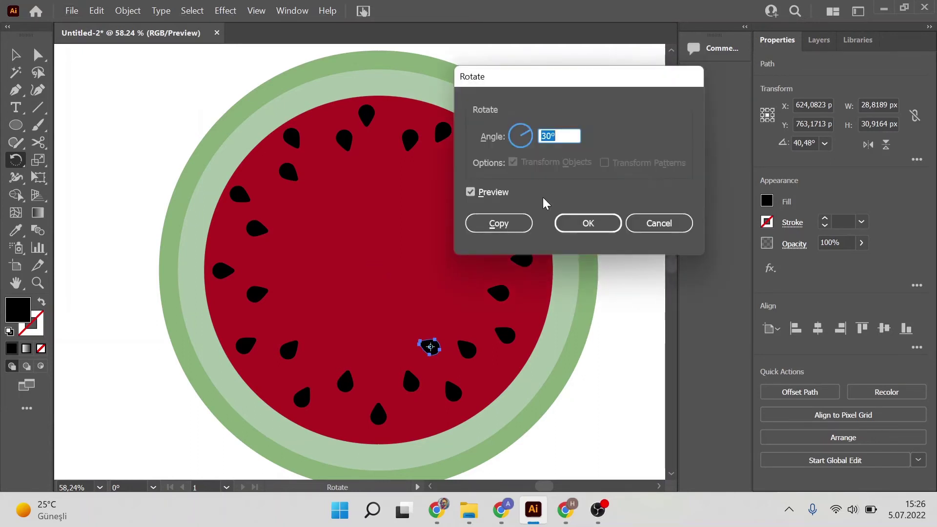
left_click(499, 223)
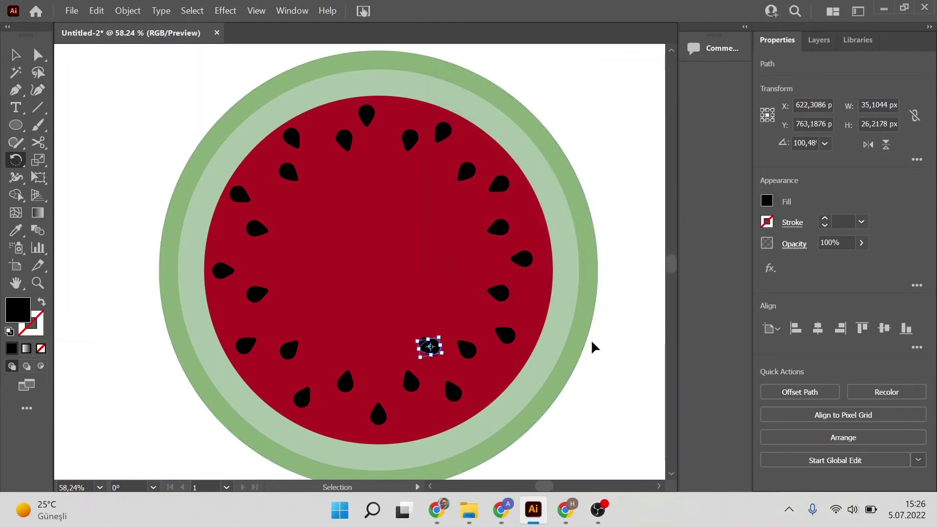
left_click_drag(592, 342, 438, 344)
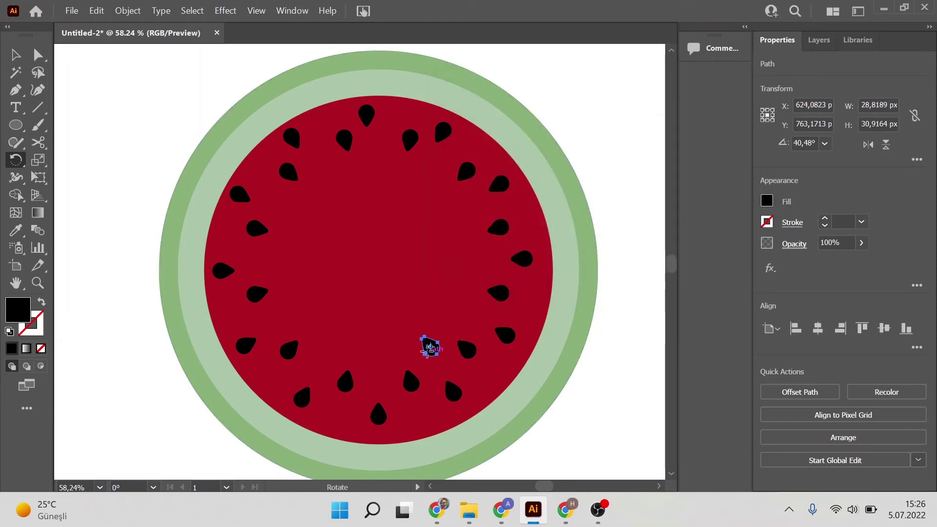
key("v")
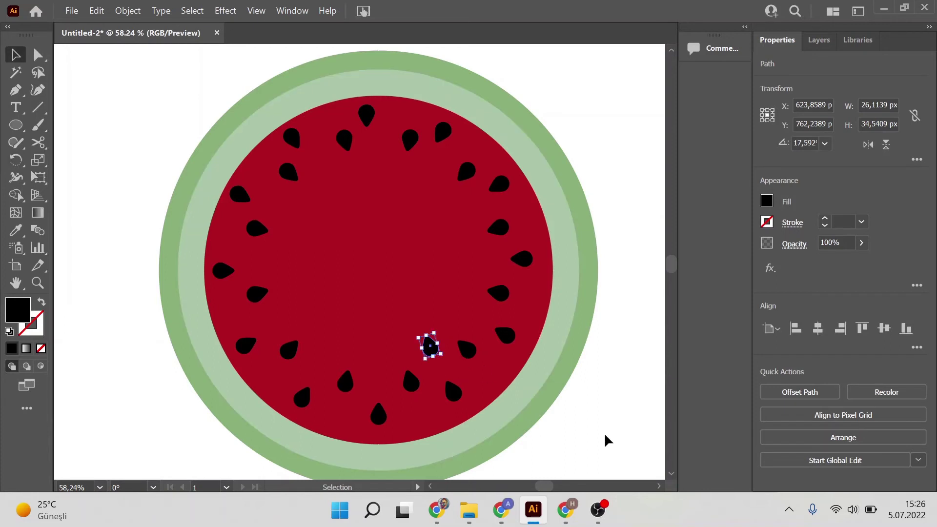
left_click(607, 433)
mouse_move(424, 355)
left_mouse_down()
mouse_move(414, 352)
mouse_move(448, 344)
mouse_move(442, 339)
left_mouse_up()
Step: Rotate-copy the inner seed 30° around the centre, repeating Ctrl+D to complete the inner ring
key("r")
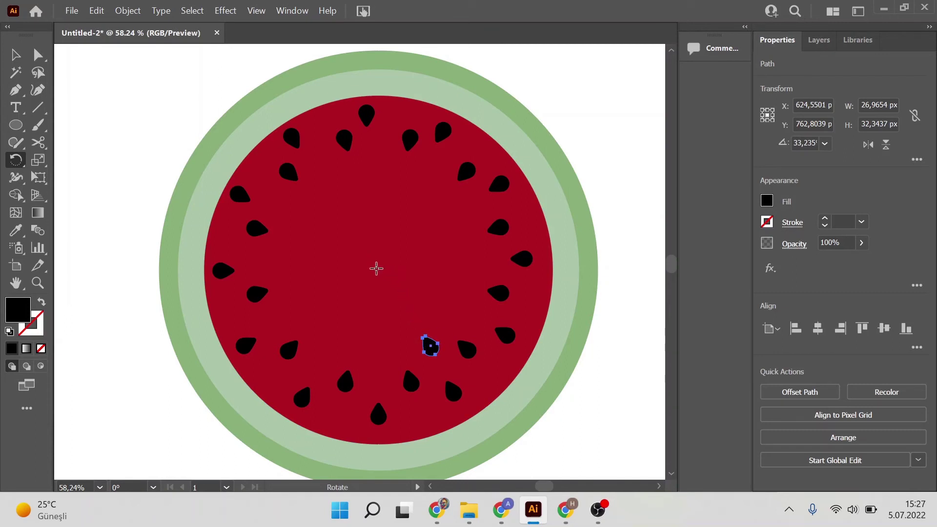
key("alt")
left_click(376, 269, "alt")
left_click(493, 193)
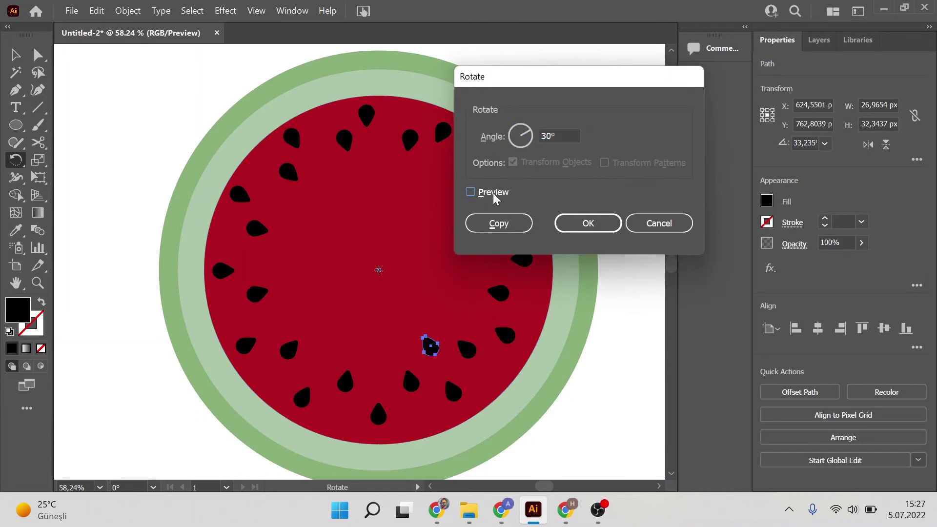
left_click(499, 225)
key("ctrl+d")
key("ctrl+d")
key("ctrl+d")
key("ctrl+d")
key("ctrl+d")
key("ctrl+d")
key("ctrl+d")
key("ctrl+d")
key("ctrl+d")
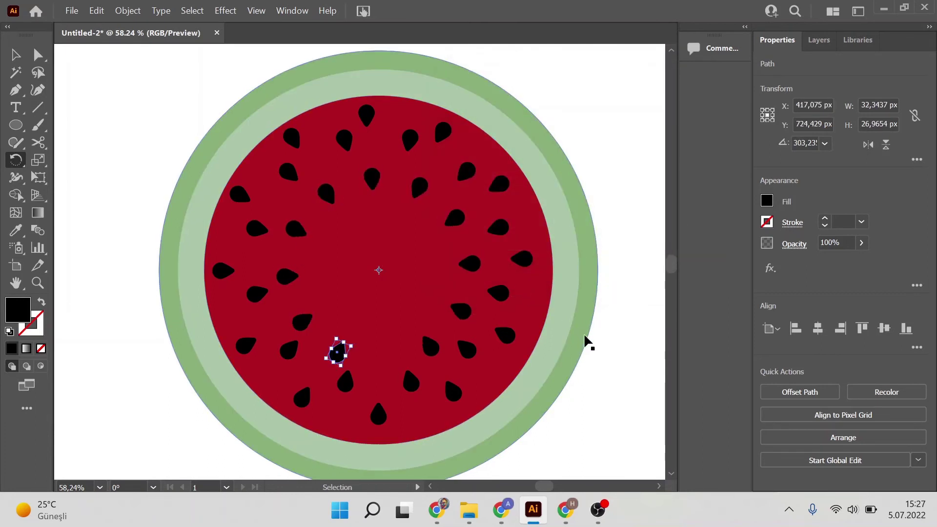
key("ctrl+d")
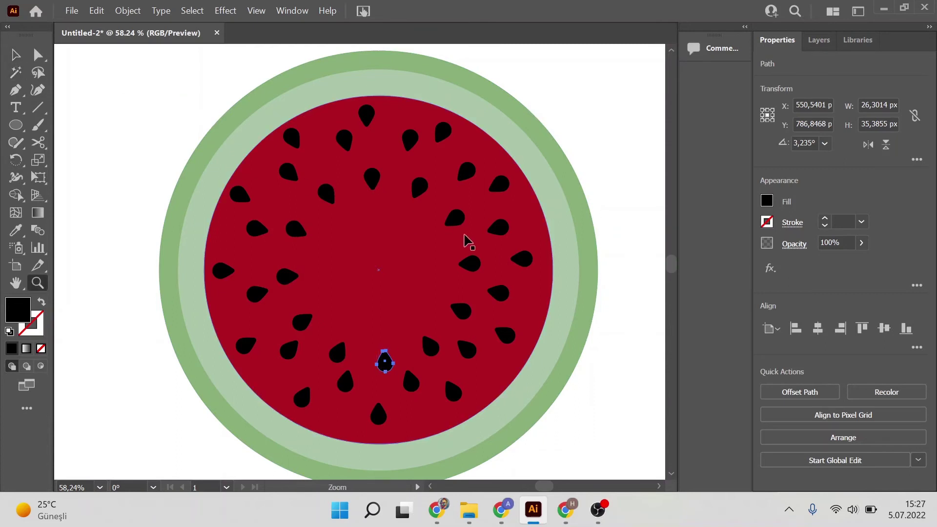
left_click_drag(464, 241, 429, 276)
Step: Select and check the light-green rind circle and the red flesh circle
key("v")
left_click(488, 278)
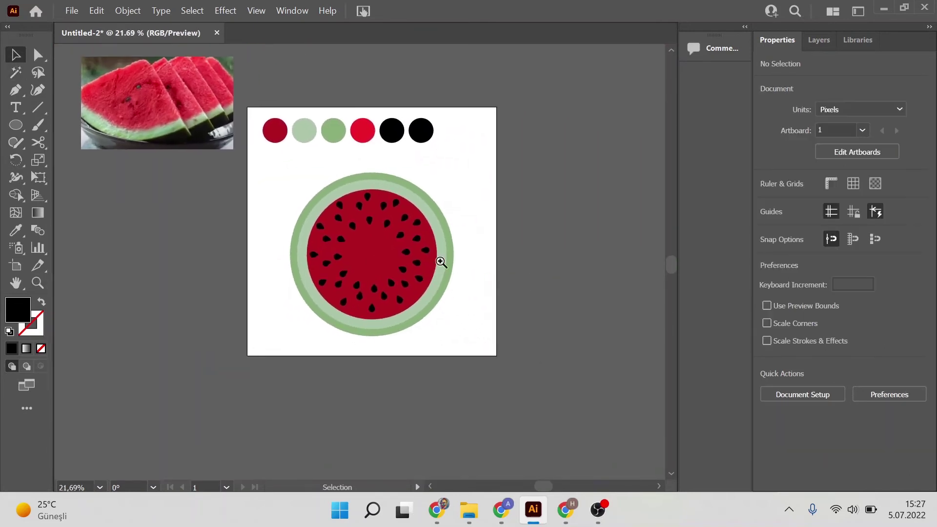
scroll(481, 300, "up", 2, "alt")
left_click(479, 299)
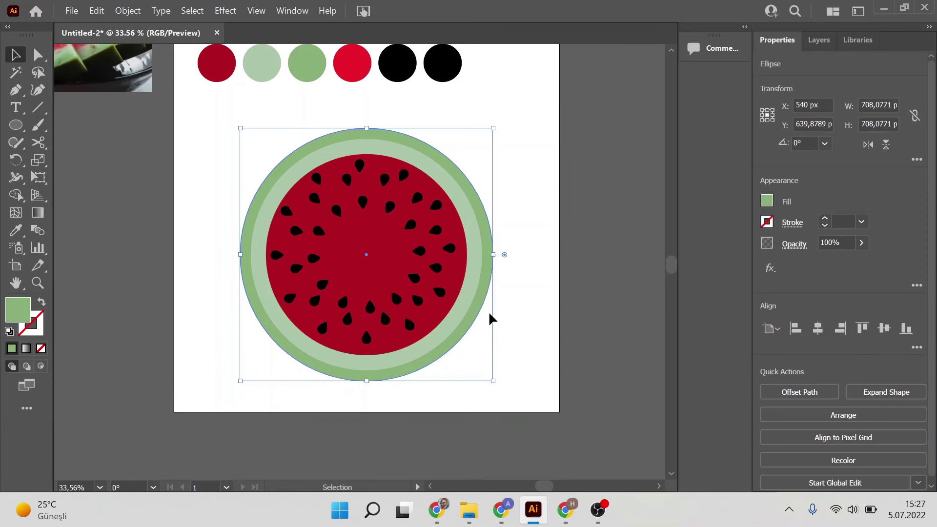
left_click(471, 302)
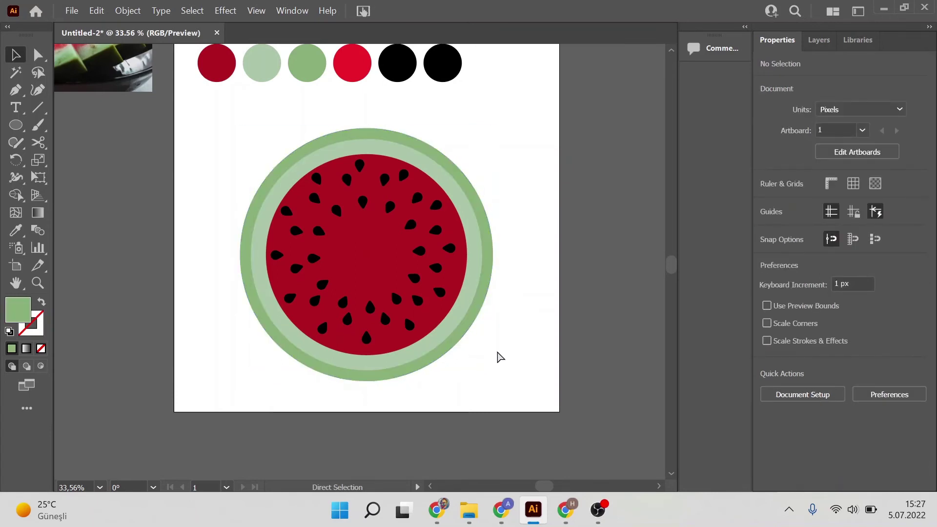
left_click(387, 254)
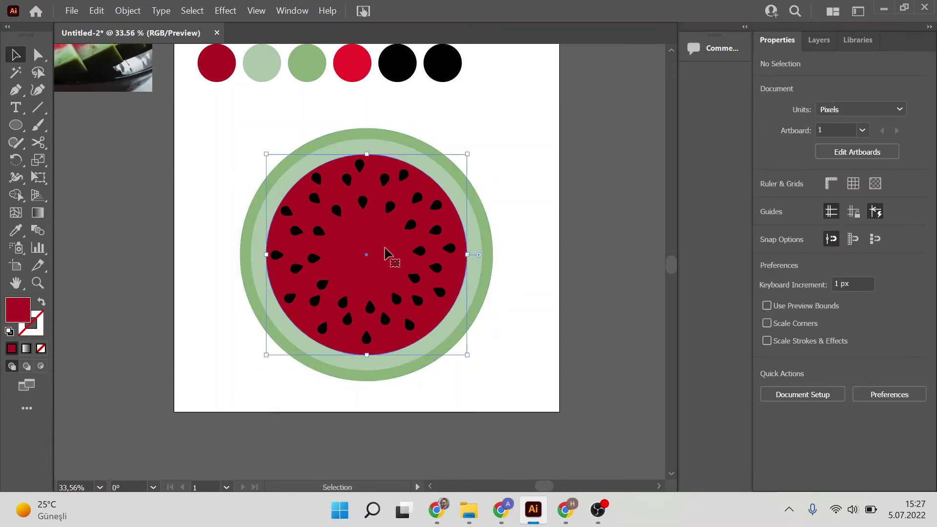
key("ctrl+shift+a")
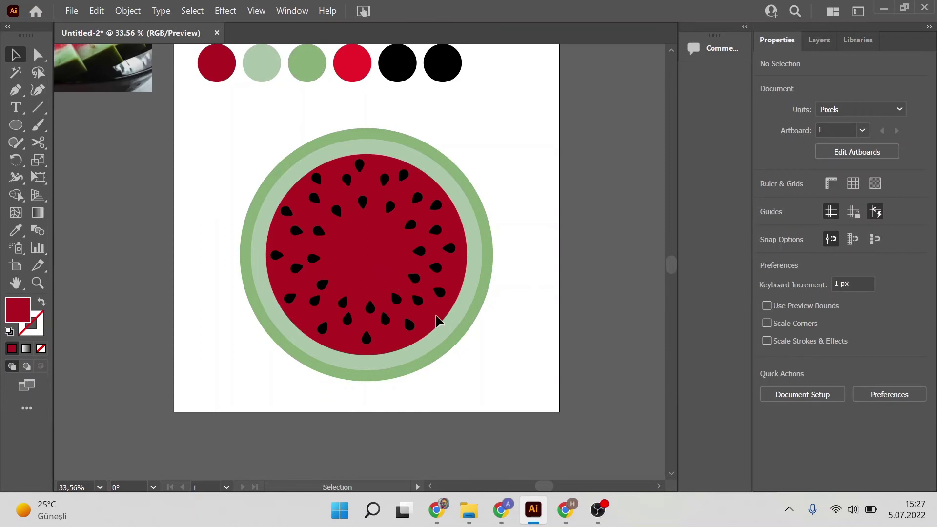
Step: Select all seeds, shrink them slightly and shift them to centre on the flesh
left_click_drag(437, 342, 189, 147)
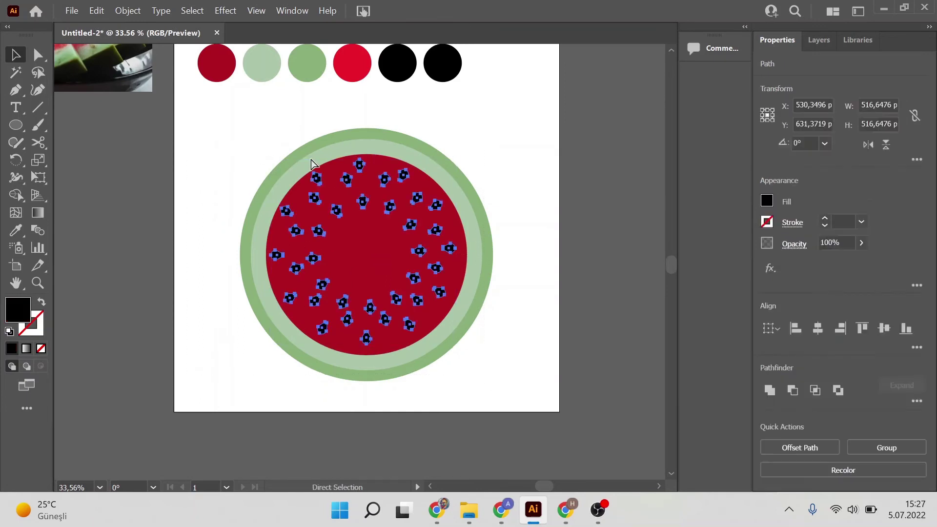
left_click_drag(365, 161, 364, 185)
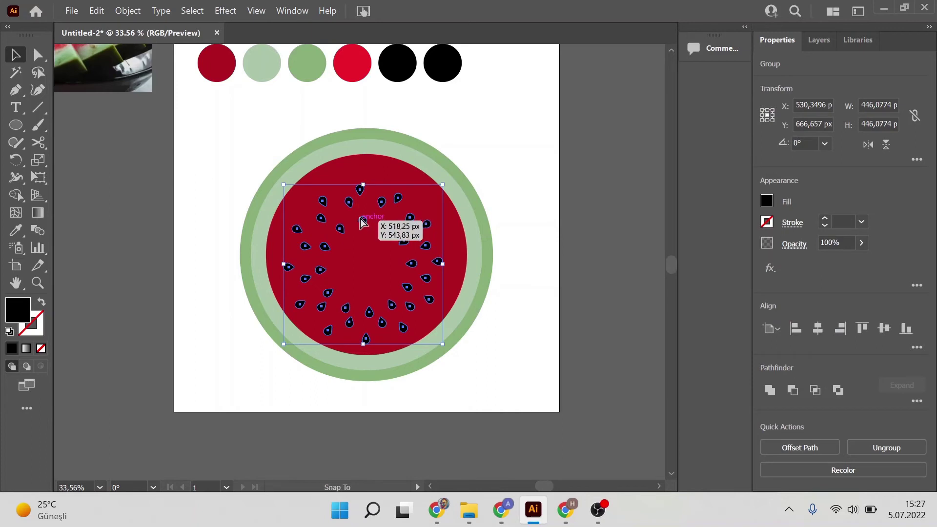
left_click_drag(361, 225, 362, 215)
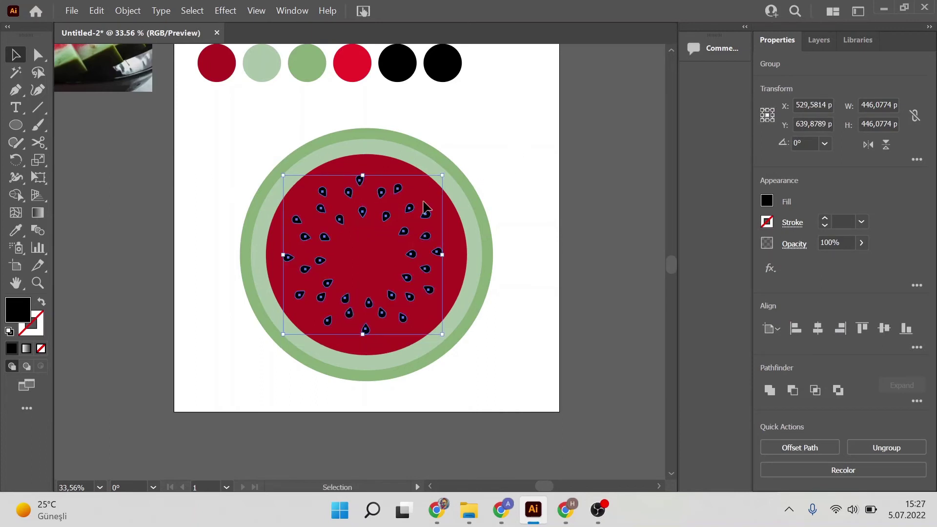
left_click_drag(389, 226, 390, 220)
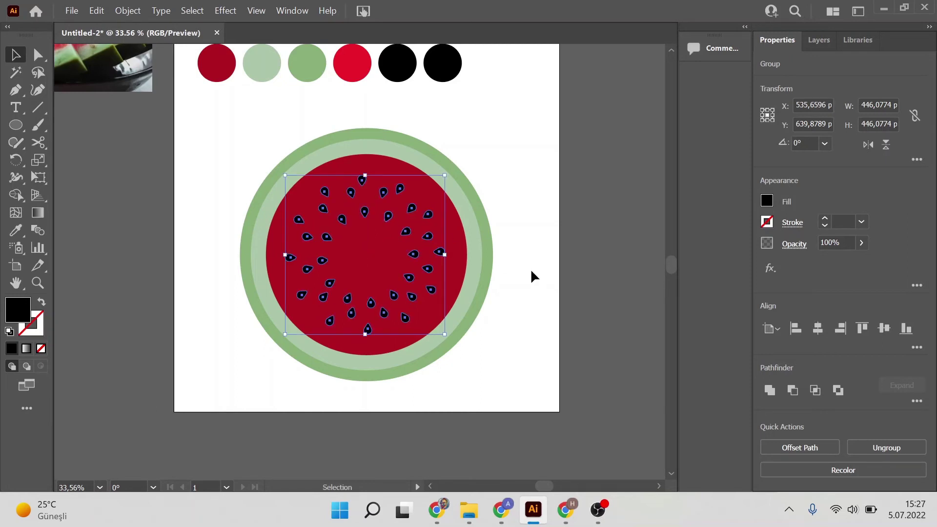
left_click(531, 270)
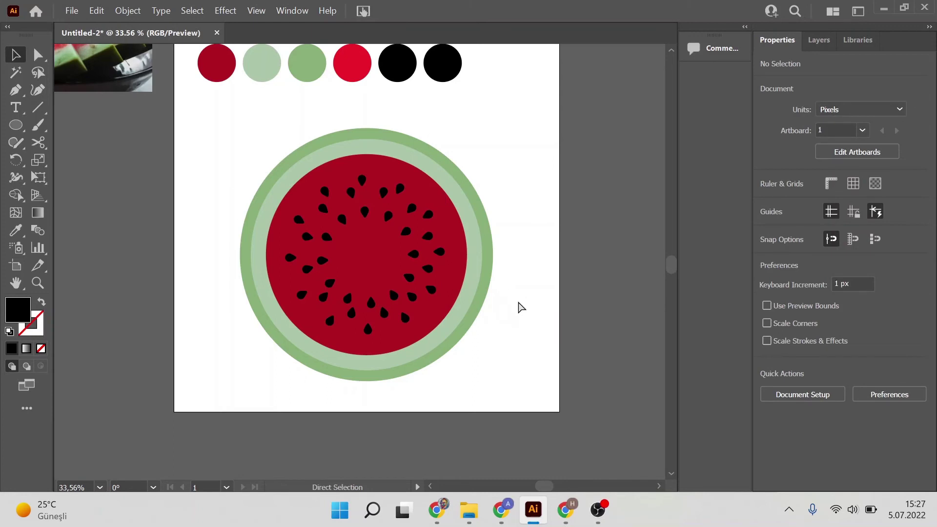
Step: Group all watermelon parts with Ctrl+G and centre the group on the artboard
left_click(518, 307)
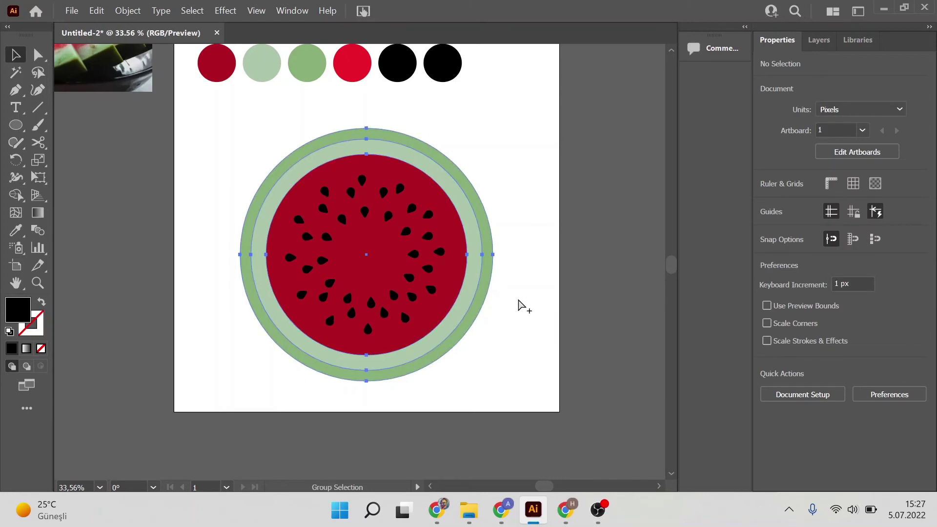
left_click(490, 264)
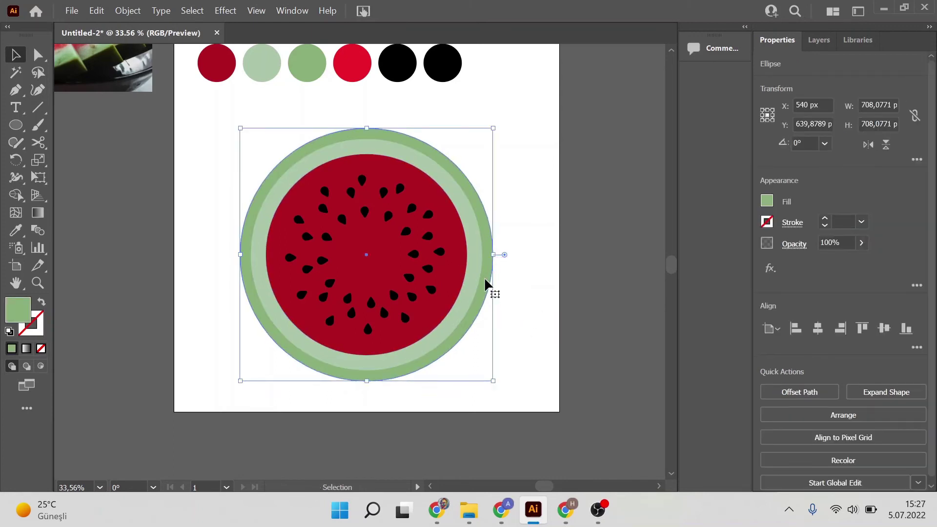
left_click_drag(514, 389, 181, 126)
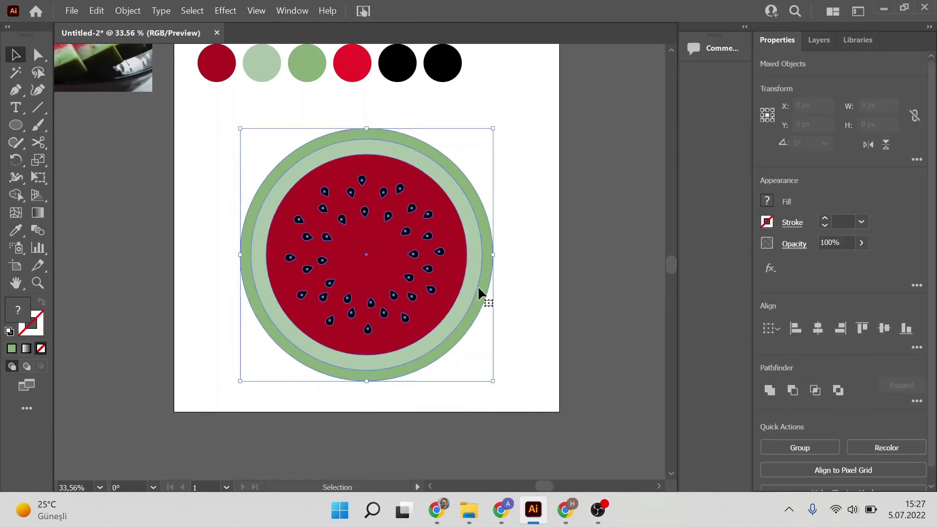
key("ctrl+g")
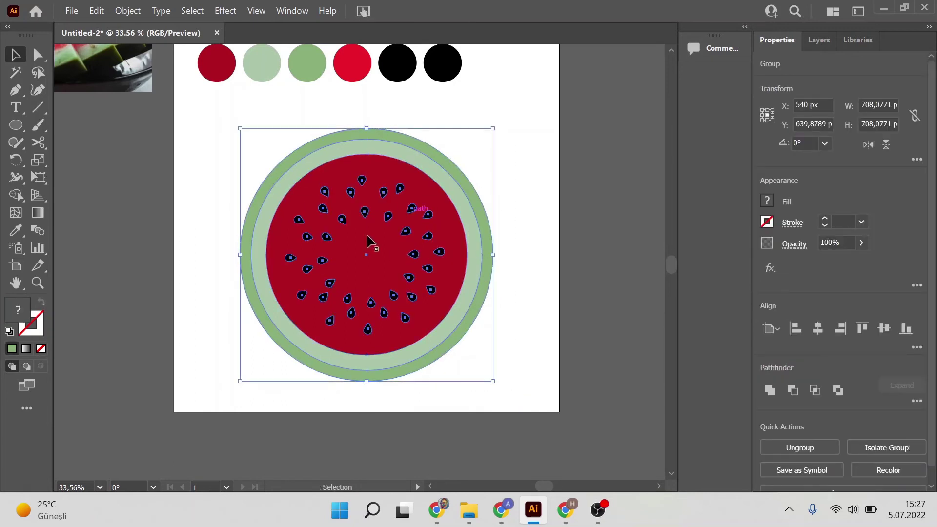
left_click_drag(404, 252, 518, 247)
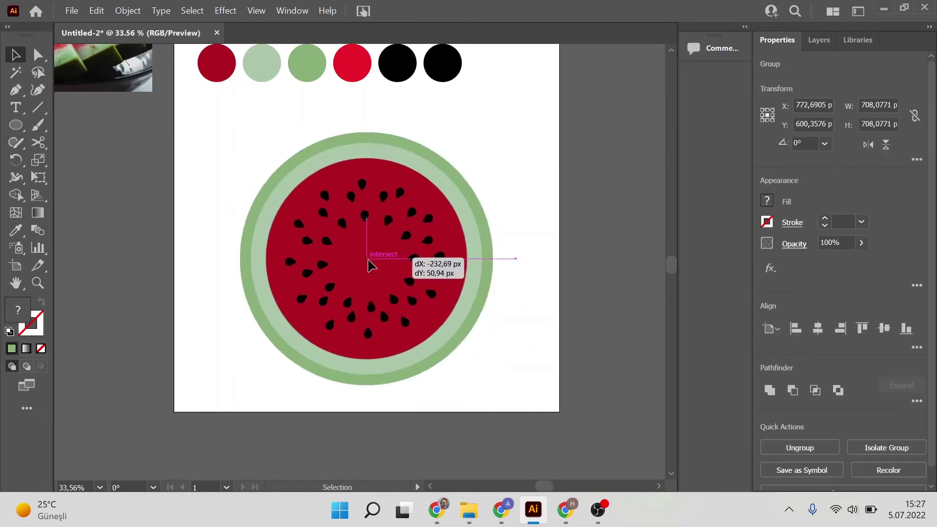
left_click_drag(519, 246, 436, 260)
left_click(592, 260)
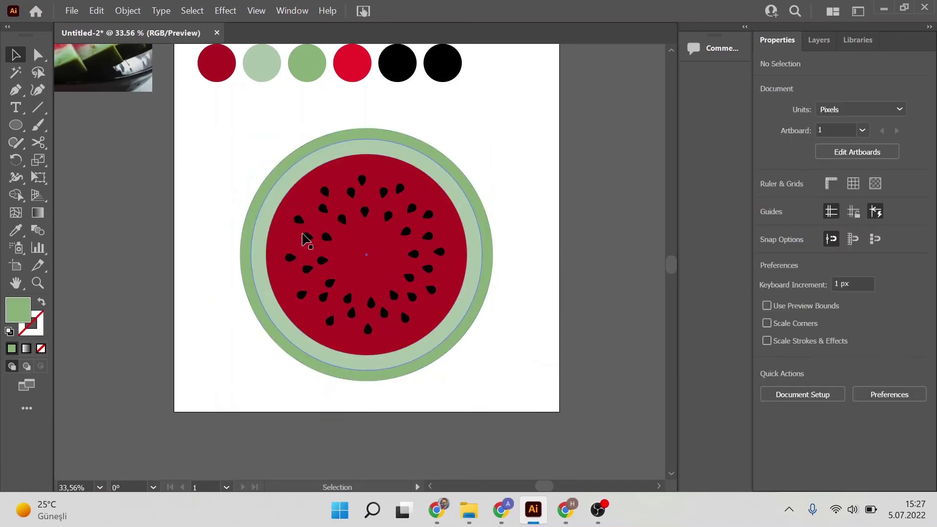
Step: Draw a green rectangle about 1157 × 395 px over the top half, bottom edge at the circle centre
key("z")
left_click_drag(487, 285, 491, 308)
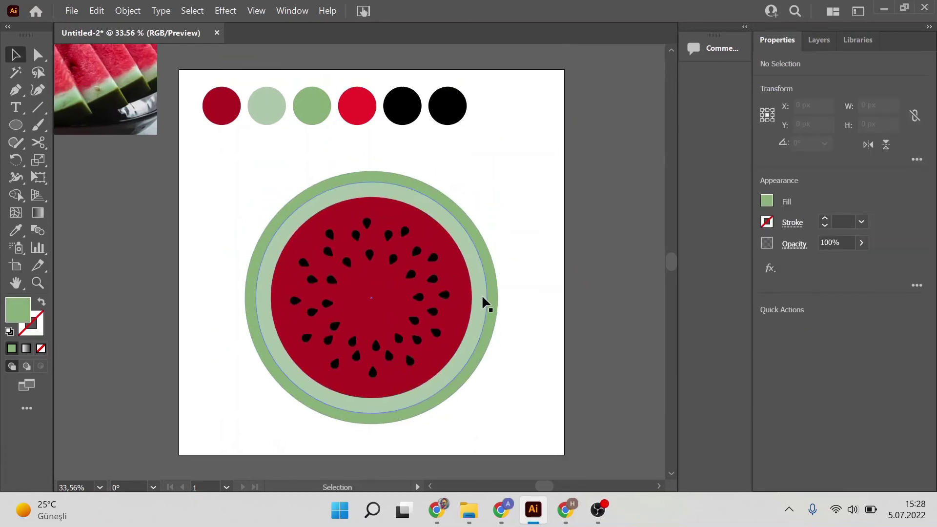
key("m")
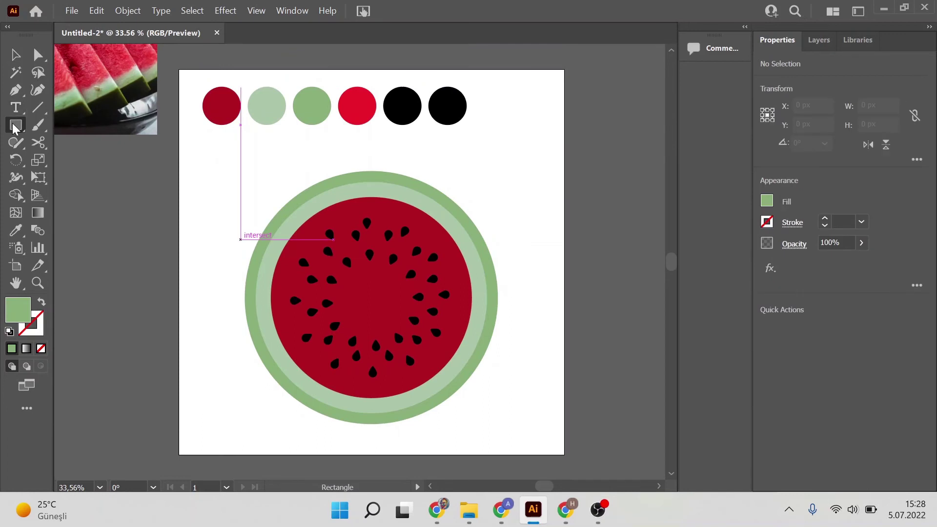
right_click(16, 125)
left_click(73, 124)
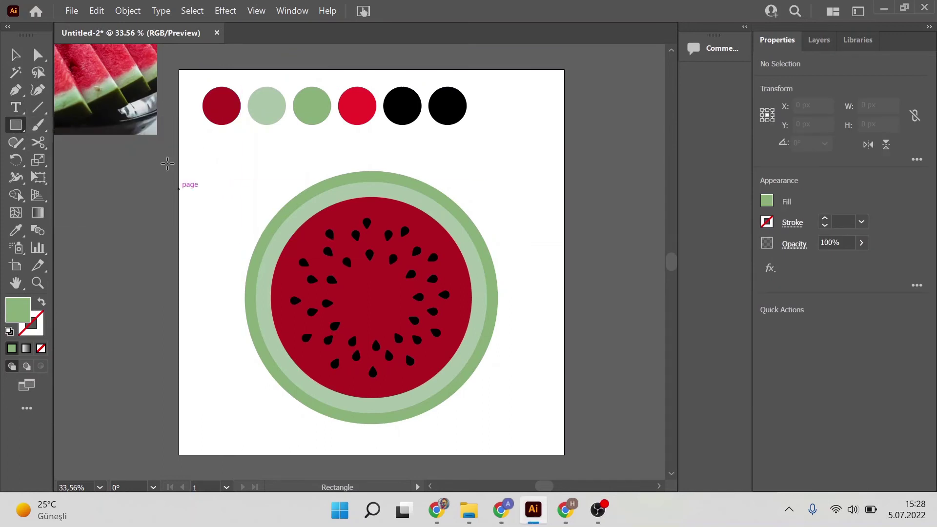
left_click_drag(168, 164, 575, 288)
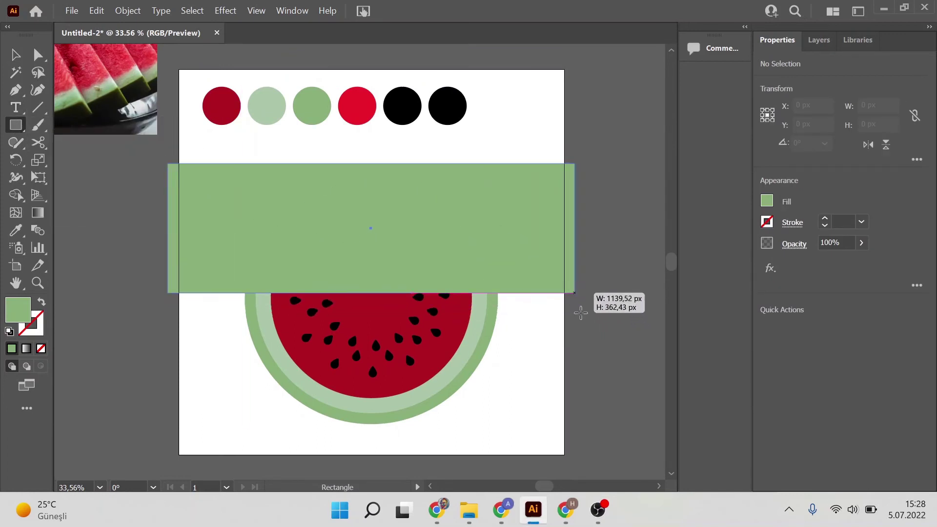
left_click_drag(581, 309, 581, 305)
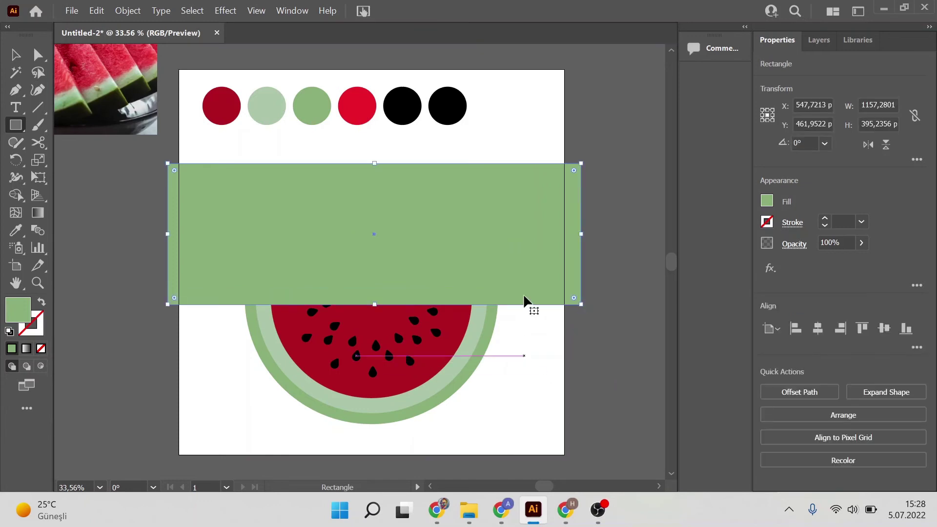
key("v")
left_click_drag(512, 267, 511, 275)
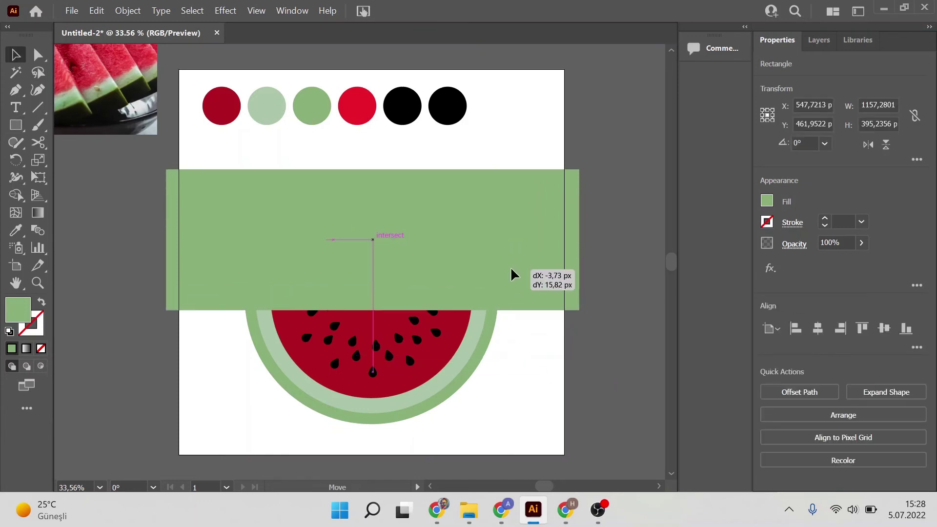
mouse_move(521, 390)
left_mouse_down()
mouse_move(271, 266)
mouse_move(227, 214)
left_mouse_up()
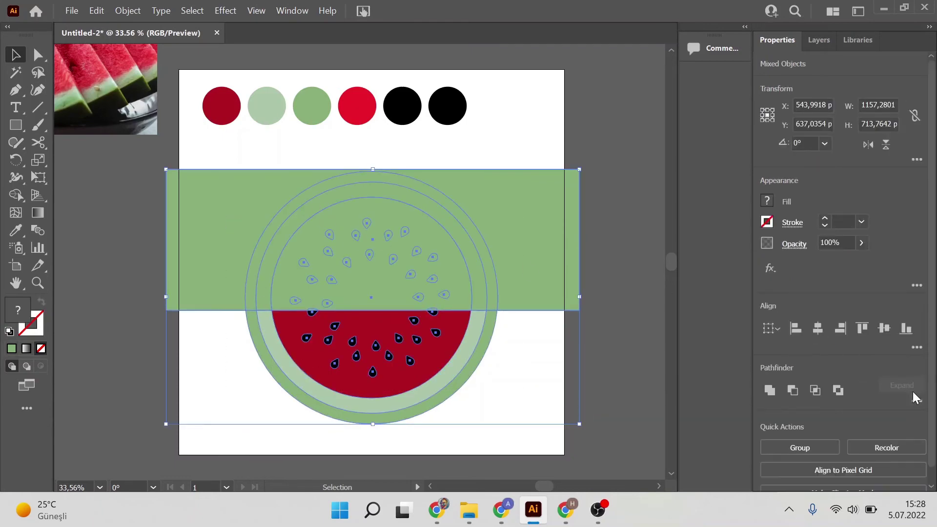
Step: Split the watermelon along the rectangle's edge with Pathfinder Divide
left_click(292, 12)
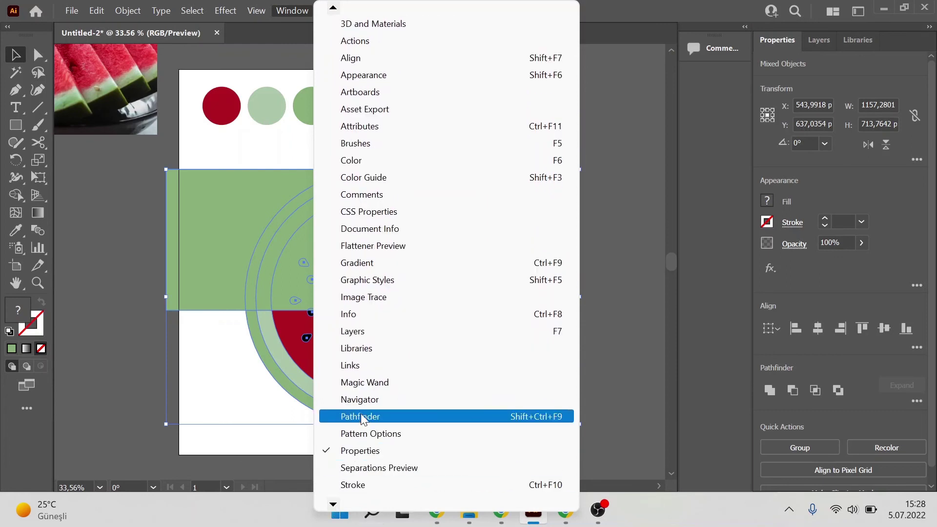
left_click(362, 417)
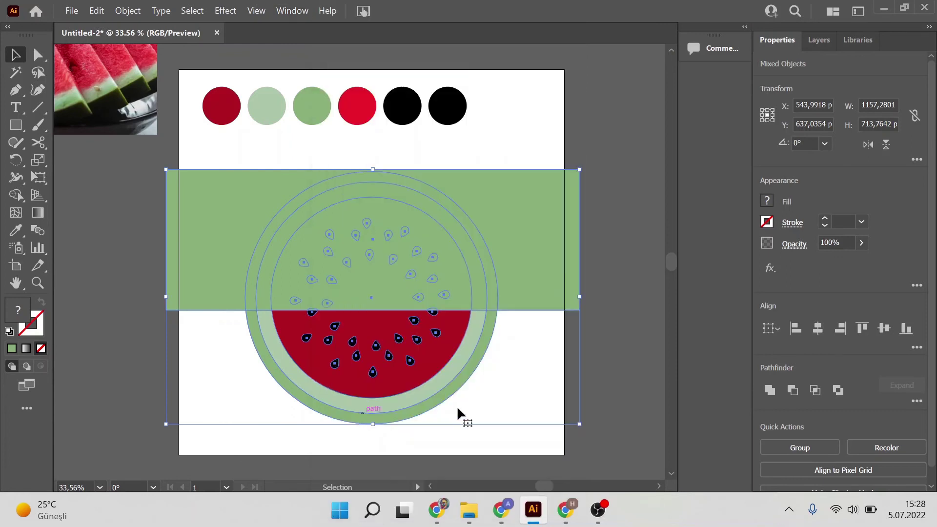
left_click(917, 401)
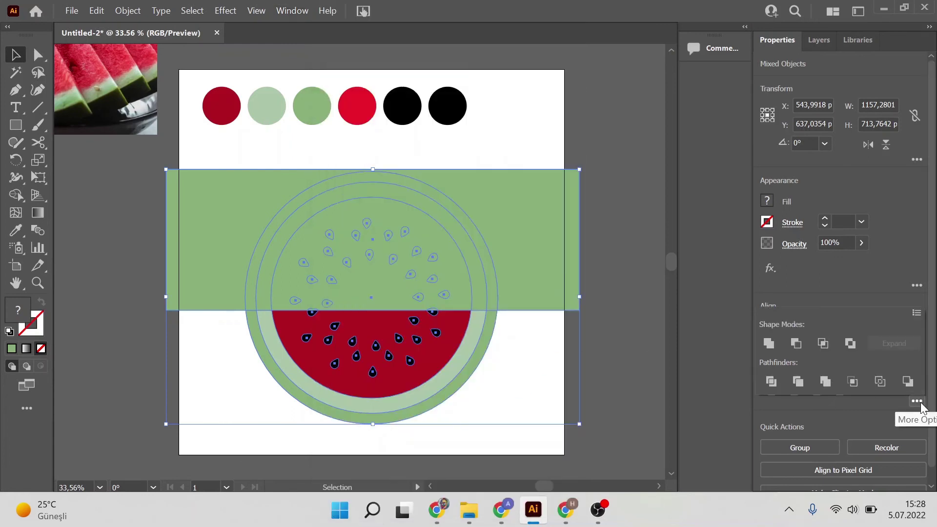
left_click(773, 385)
Step: Inside the group, delete the rectangle piece and the watermelon's top-half pieces and seeds
left_click(663, 338)
left_click(522, 270)
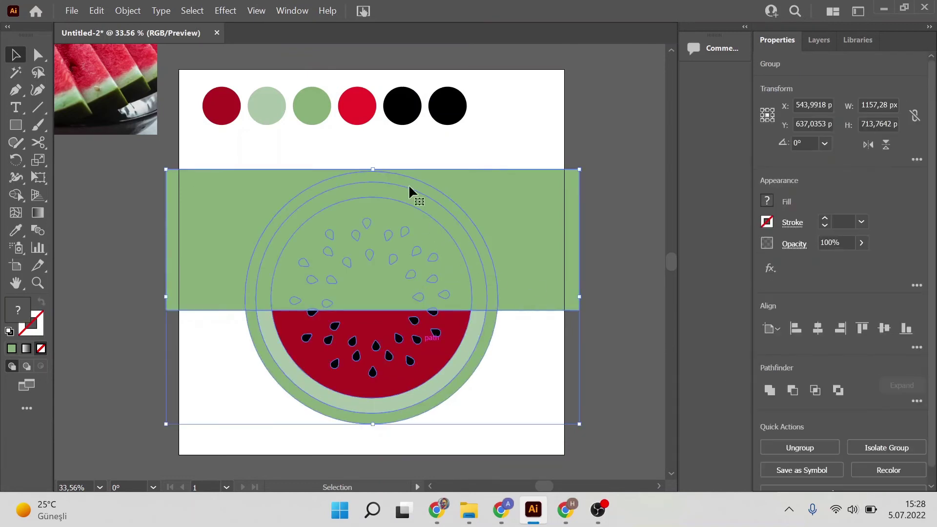
double_click(488, 275)
left_click(509, 269)
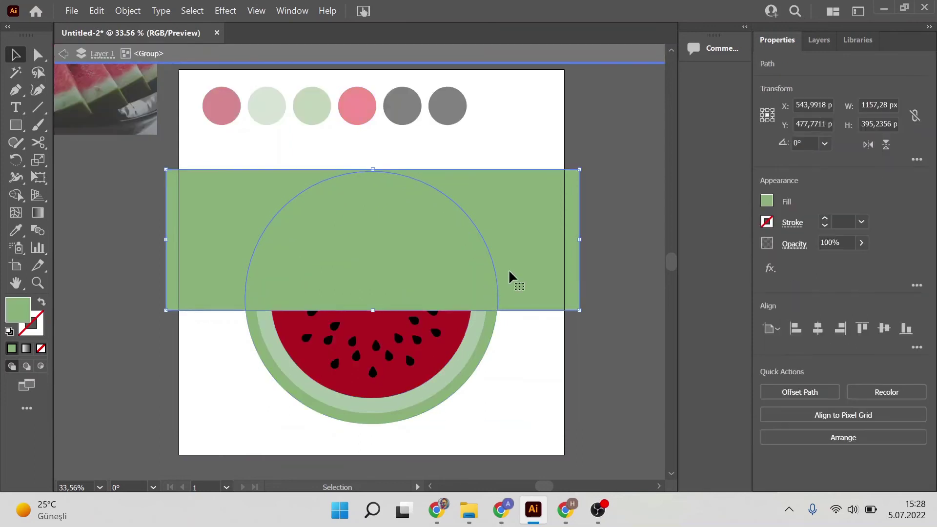
key("Delete")
key("Delete")
left_click(453, 255)
key("Delete")
left_click(444, 210)
key("Delete")
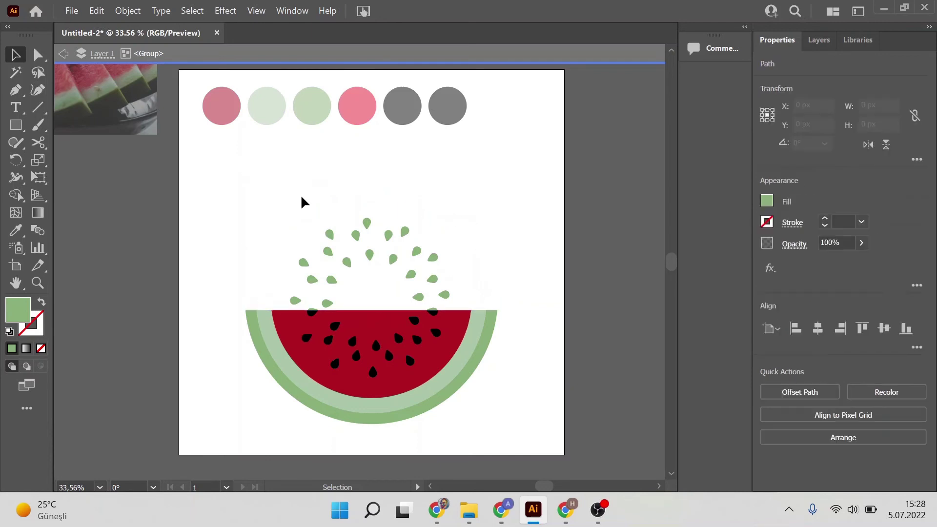
left_click_drag(271, 197, 474, 295)
key("Delete")
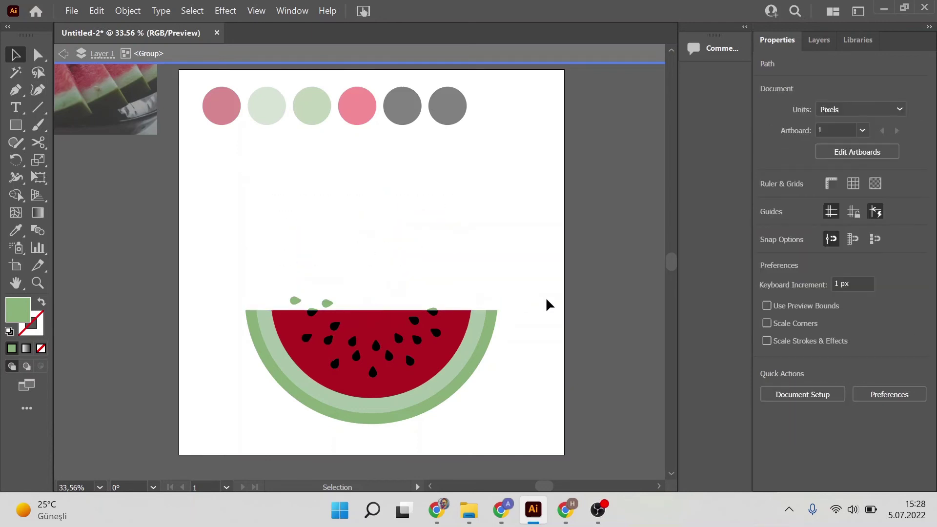
Step: Delete the remaining floating seeds and move the leftover seed fragment off the cut edge
left_click_drag(343, 311, 339, 308)
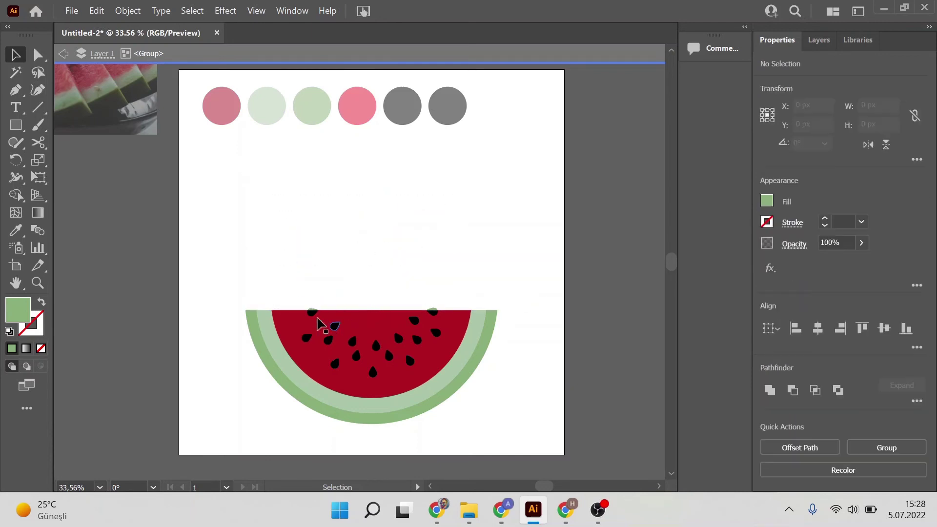
key("Delete")
left_click(307, 312, "ctrl")
key("v")
left_click(300, 288)
left_click_drag(299, 288, 366, 282)
Step: Leave the group's isolation mode and zoom out to see the whole artboard
scroll(312, 308, "right", 5)
left_click(496, 289)
double_click(486, 247)
key("z")
left_click_drag(500, 247, 280, 251)
Step: Scale the half watermelon slice group up to about 1011 px wide
key("v")
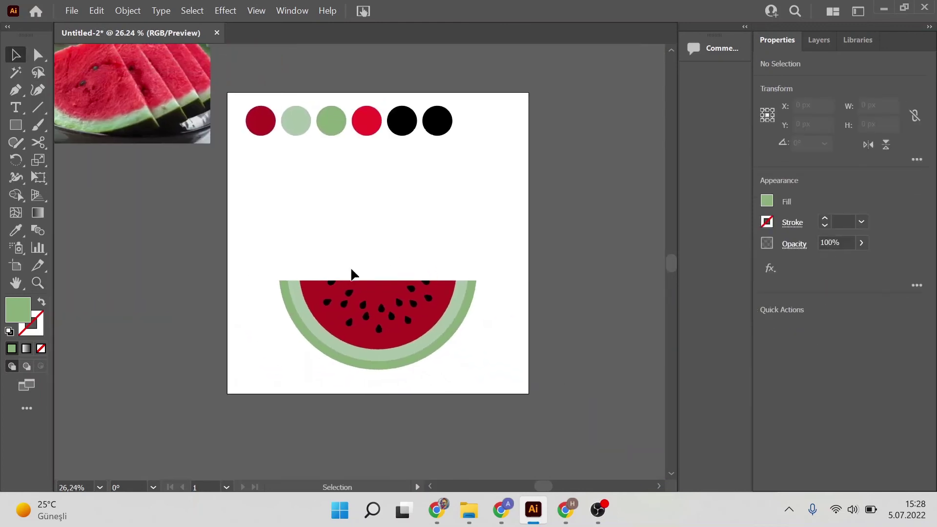
left_click(386, 308)
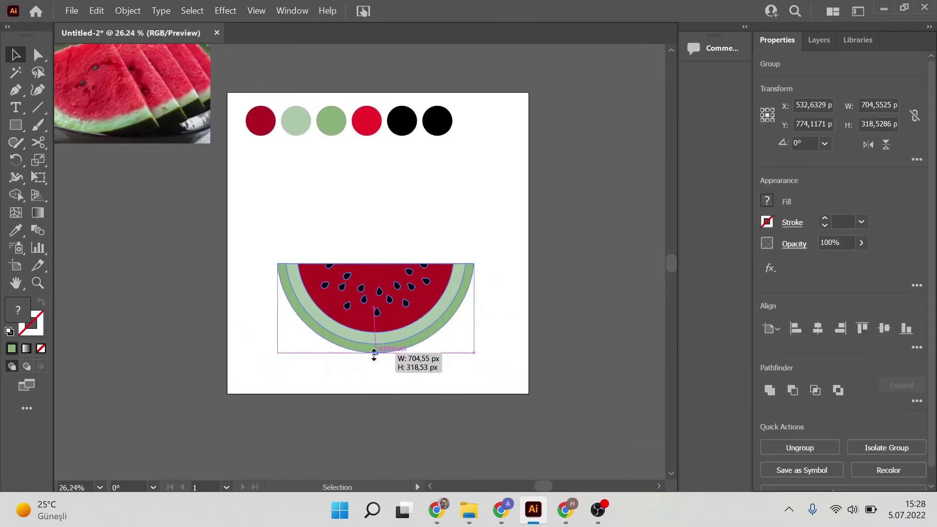
left_click_drag(374, 352, 414, 353)
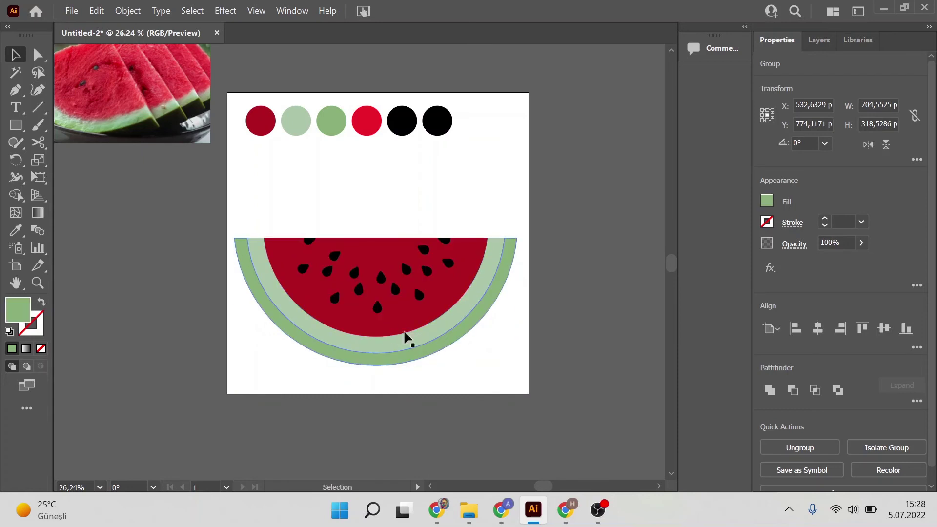
key("ctrl+shift+a")
key("z")
mouse_move(513, 308)
left_mouse_down()
mouse_move(520, 307)
mouse_move(458, 318)
left_mouse_up()
key("v")
left_click(442, 324)
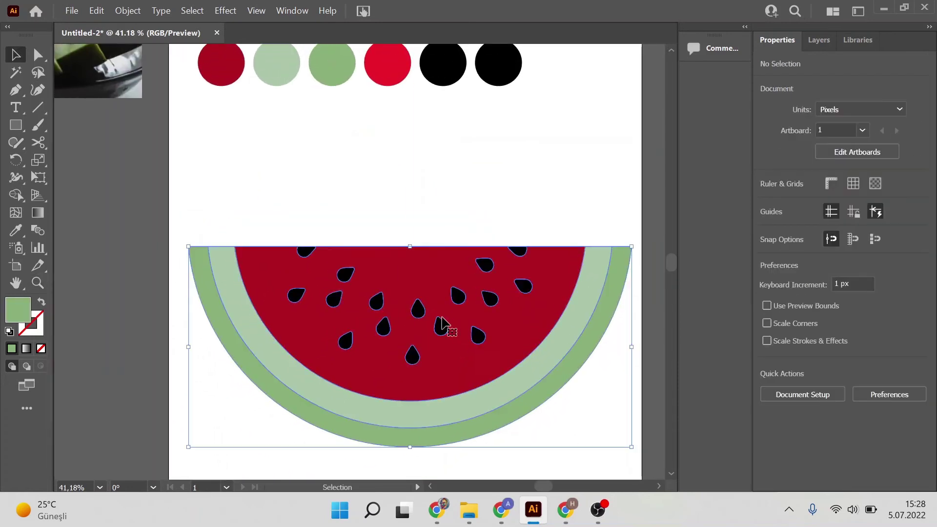
Step: Zoom in to check the slice's top edge, then return to full view and clear the selection
key("ctrl+shift+a")
key("z")
mouse_move(402, 245)
left_mouse_down()
mouse_move(489, 252)
mouse_move(364, 293)
mouse_move(322, 318)
mouse_move(358, 315)
mouse_move(364, 347)
left_mouse_up()
key("v")
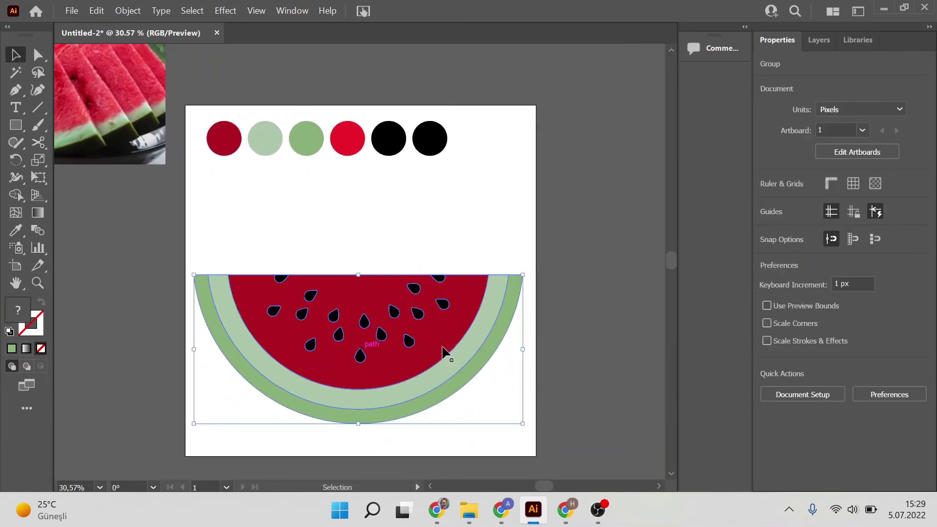
scroll(442, 351, "up", 1)
scroll(439, 262, "up", 3)
scroll(381, 205, "up", 2)
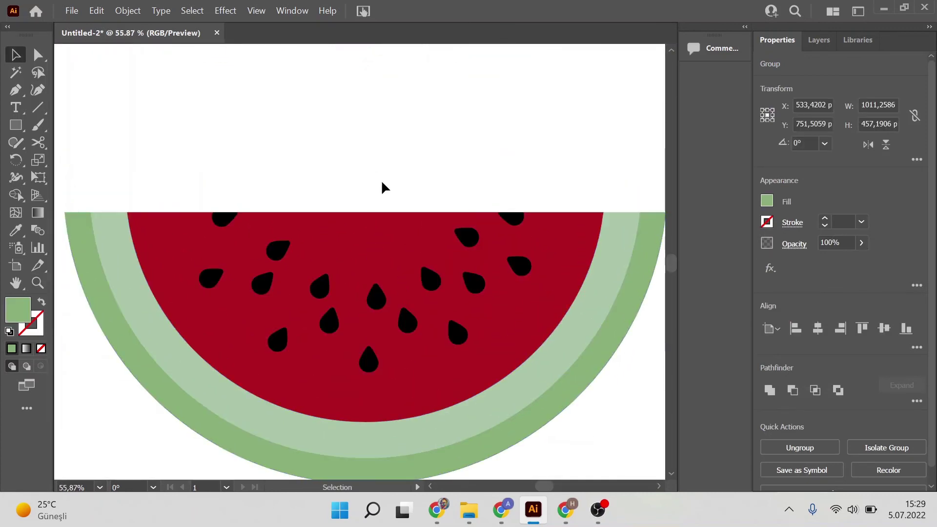
scroll(382, 188, "up", 2)
left_click(344, 170)
scroll(342, 178, "down", 1)
key("t")
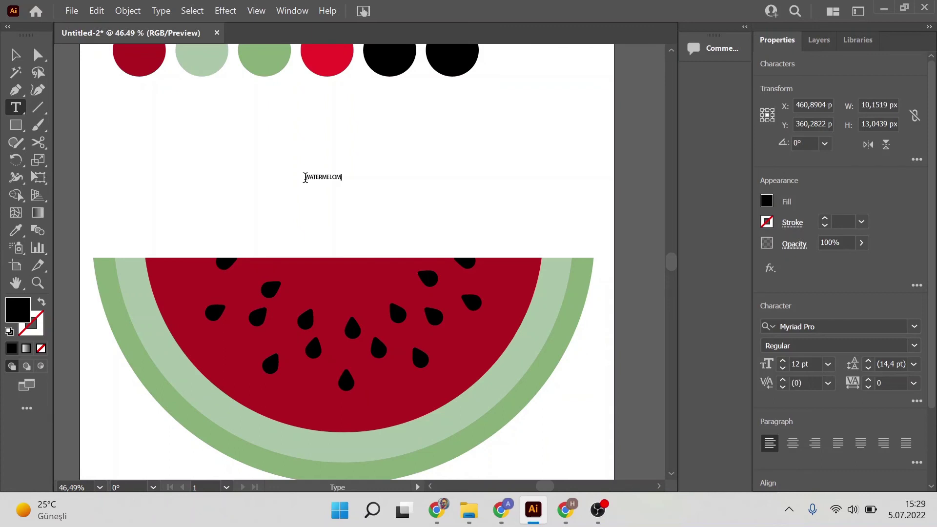
Step: Correct the misspelled title to WATERMELON, enlarge it to 81.72 pt and move it above the slice
key("Escape")
mouse_move(346, 182)
left_mouse_down()
mouse_move(420, 204)
mouse_move(519, 210)
left_mouse_up()
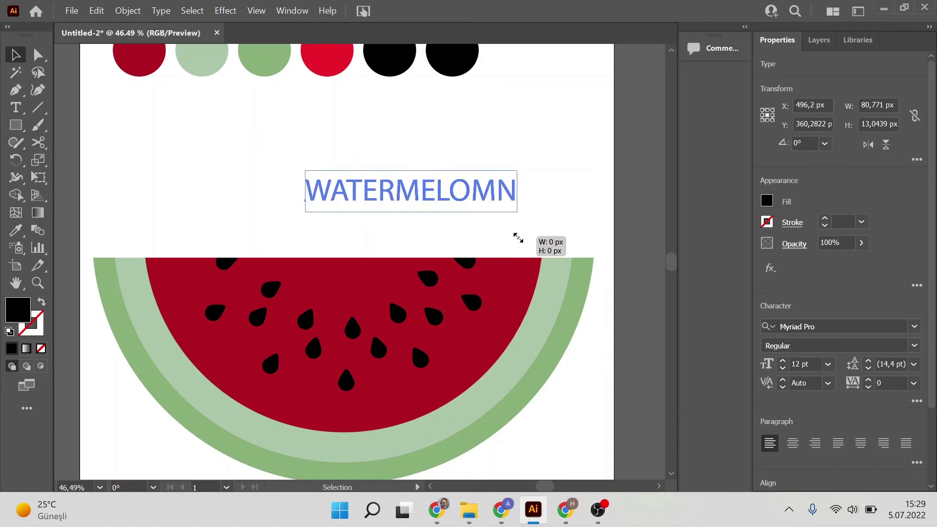
double_click(468, 195)
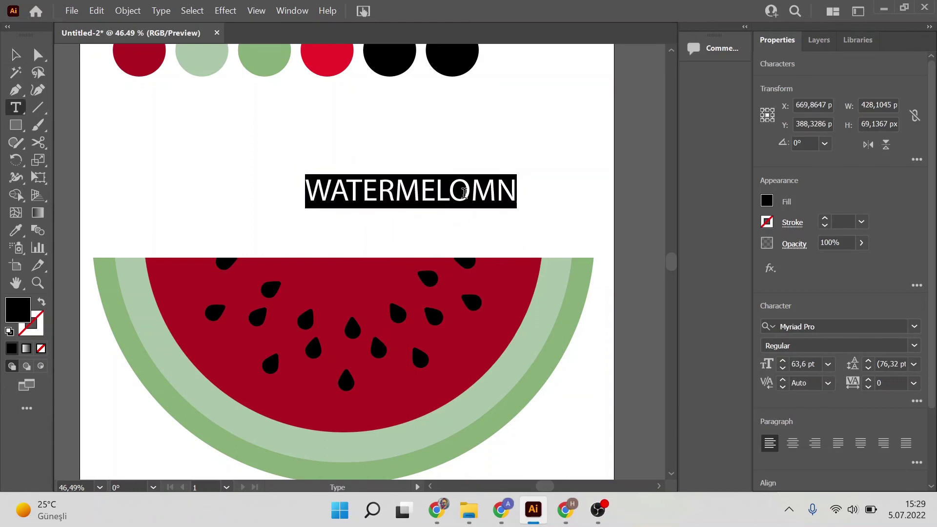
type("WATERM")
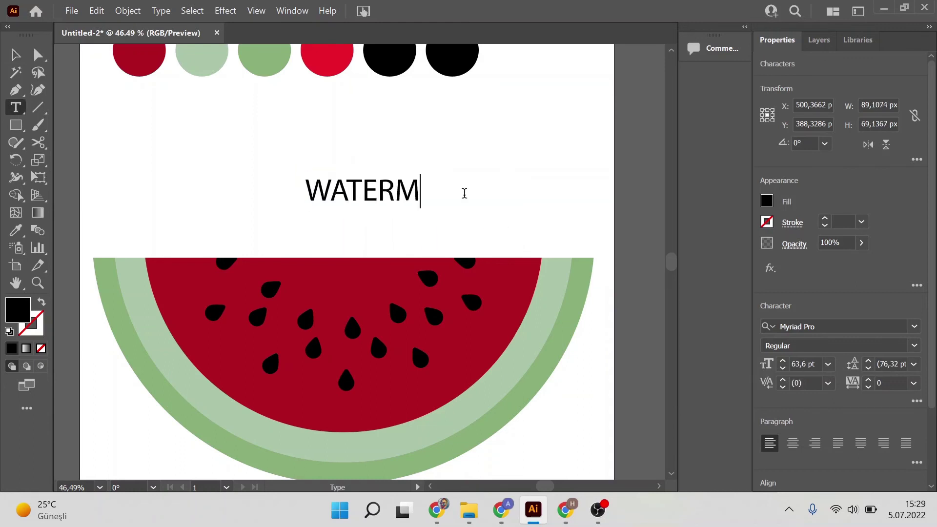
type("ELON")
left_click(15, 55)
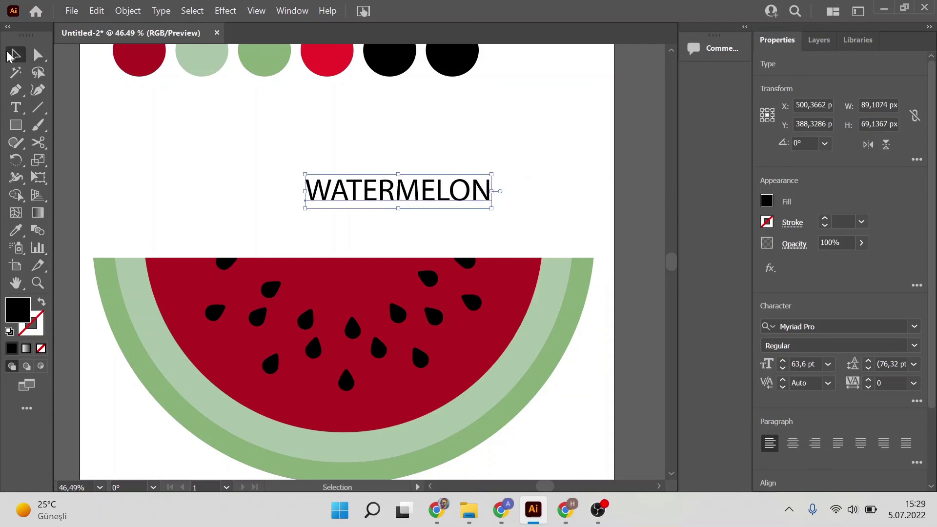
mouse_move(496, 191)
left_mouse_down()
mouse_move(548, 192)
mouse_move(449, 231)
mouse_move(367, 220)
left_mouse_up()
Step: Set the WATERMELON title's font to LEMON MILK Regular
key("z")
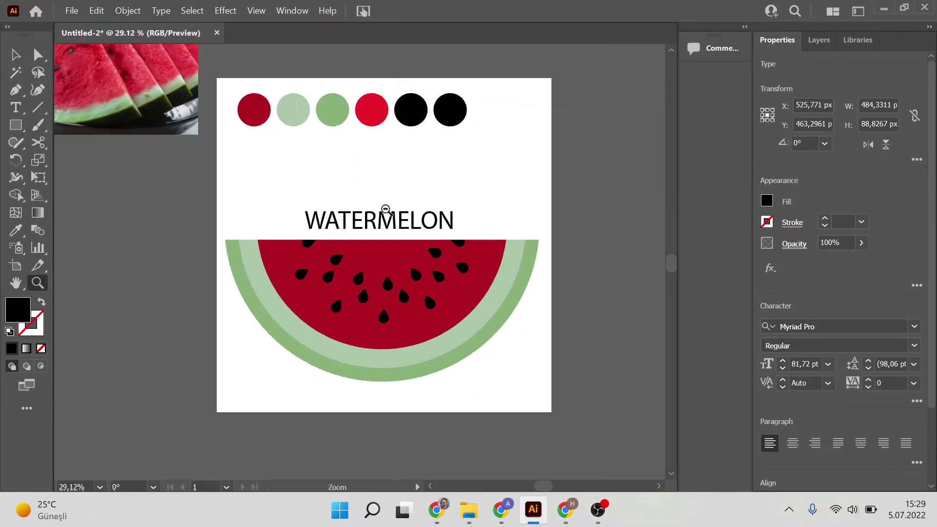
key("v")
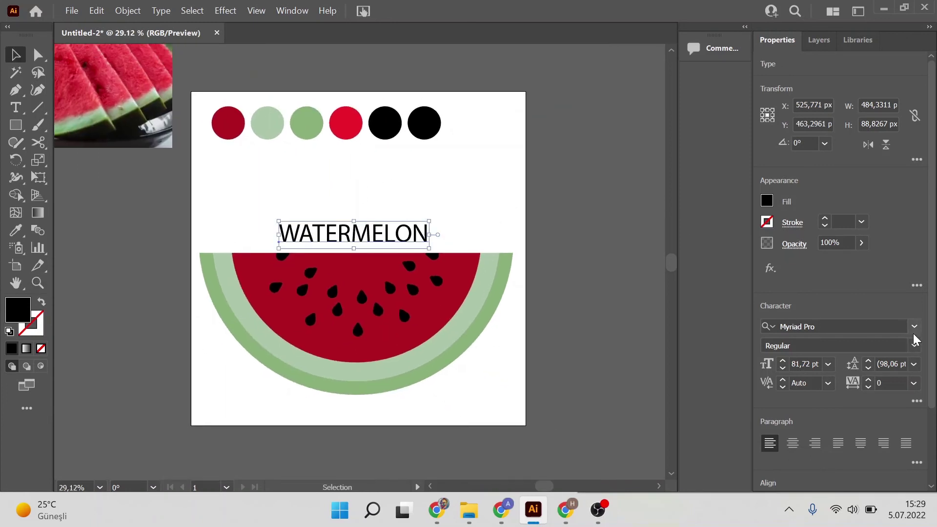
left_click(914, 329)
scroll(635, 420, "down", 2)
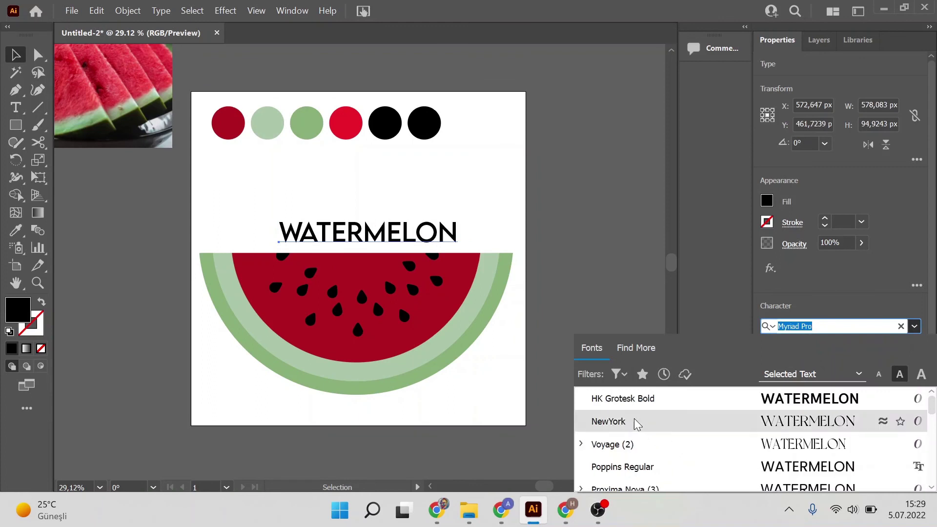
scroll(634, 418, "up", 2)
left_click(633, 444)
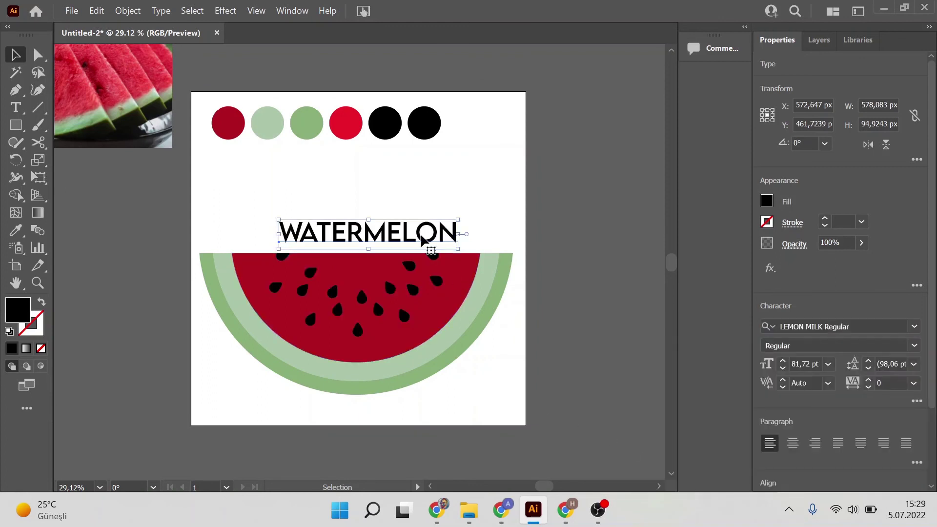
scroll(385, 226, "up", 3)
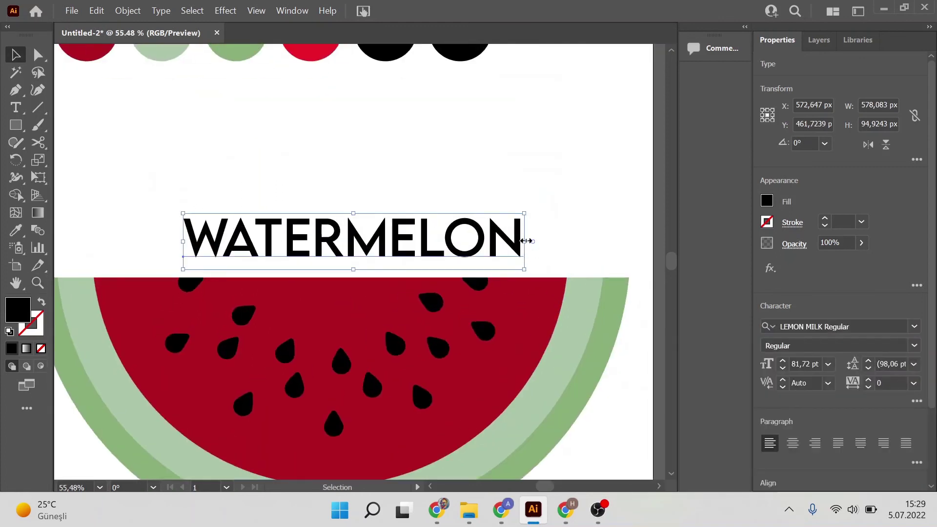
Step: Scale the title up and shift it left so it spans the slice's full width
left_click_drag(524, 241, 634, 242)
scroll(465, 250, "down", 2)
key("v")
left_click_drag(465, 250, 361, 250)
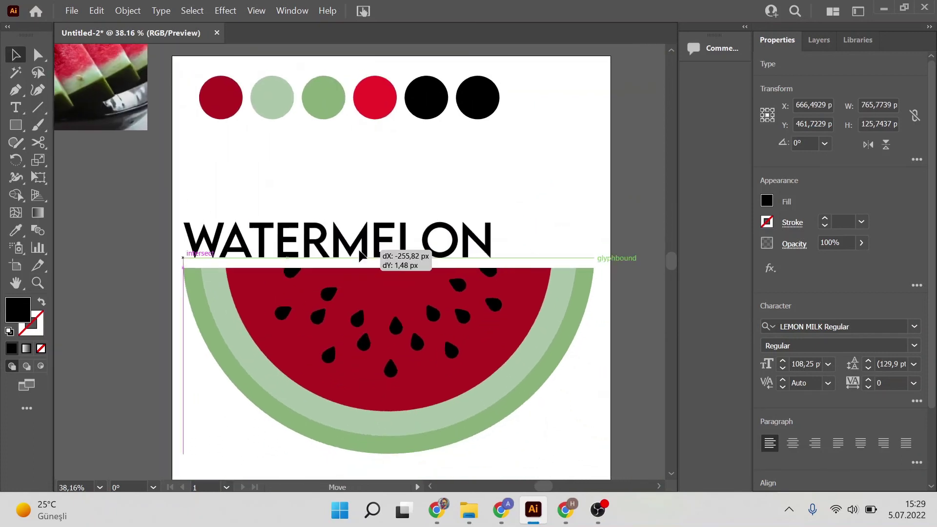
left_click_drag(497, 244, 594, 247)
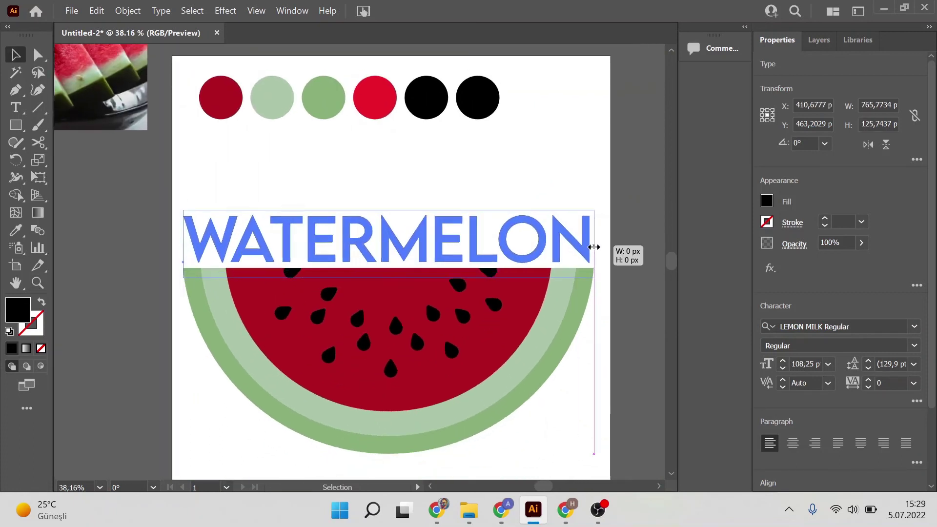
left_click_drag(595, 247, 598, 247)
left_click_drag(532, 246, 531, 246)
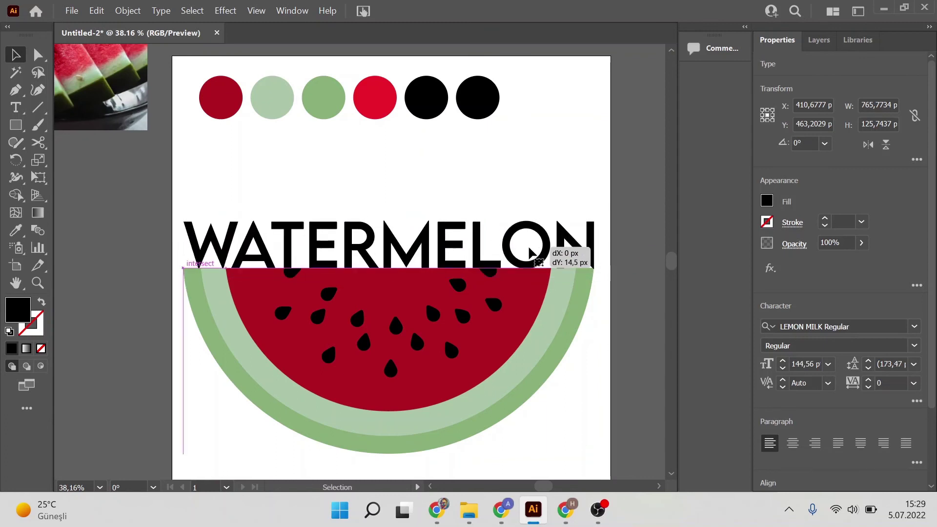
Step: Align the title's bottom with the slice's flat top edge, ending at 144.56 pt
mouse_move(439, 255)
left_mouse_down()
mouse_move(521, 274)
mouse_move(422, 276)
left_mouse_up()
key("v")
scroll(554, 275, "up", 3)
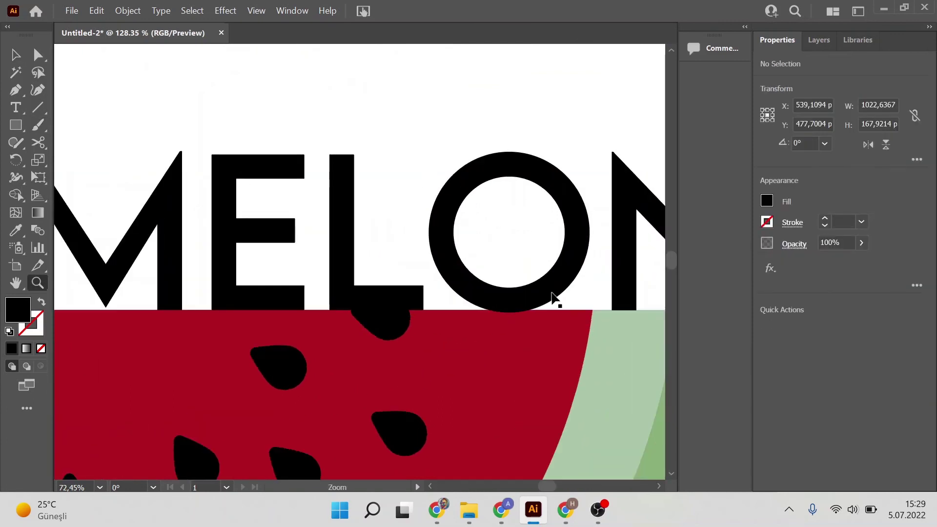
left_click_drag(553, 297, 553, 299)
key("ctrl+minus")
key("ctrl+minus")
key("ctrl+minus")
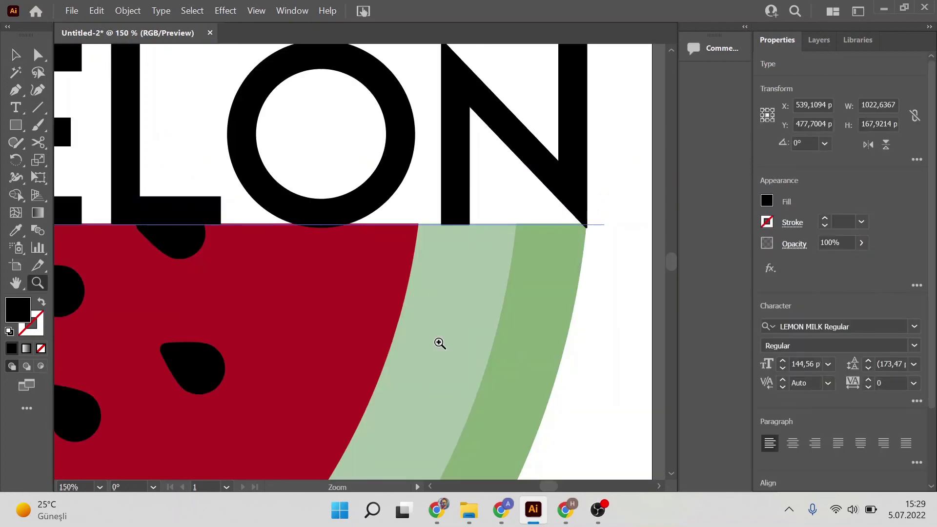
left_click(255, 356)
Step: Bring the watermelon slice group in front of the WATERMELON title
right_click(283, 373)
mouse_move(325, 292)
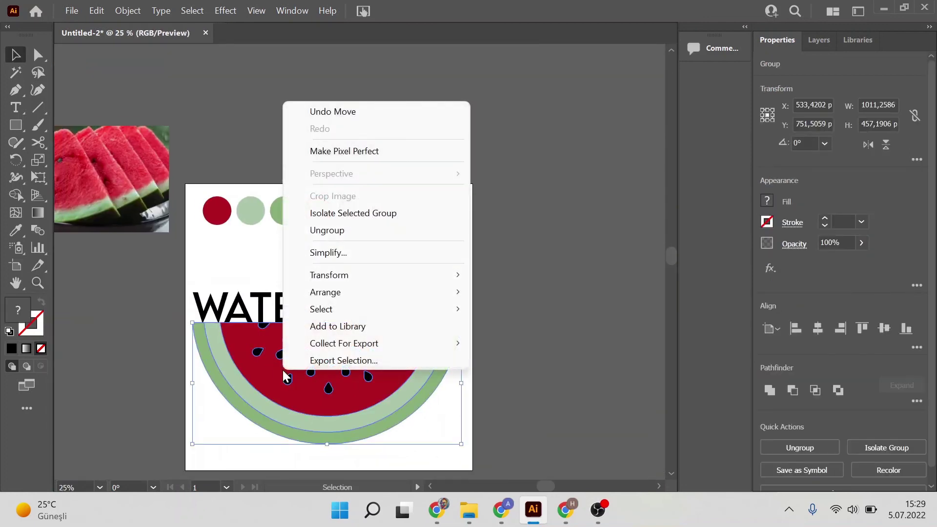
left_click(566, 292)
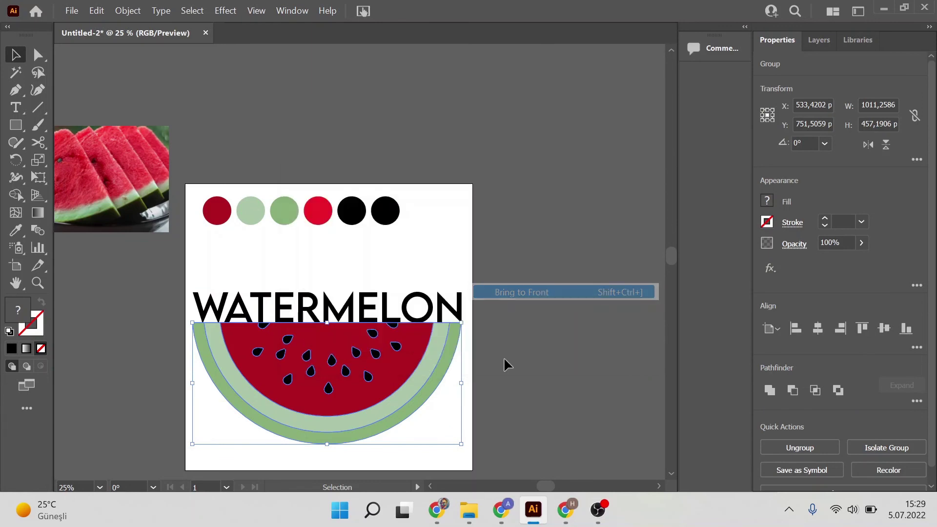
left_click(503, 359)
scroll(267, 313, "up", 5)
scroll(342, 312, "right", 5)
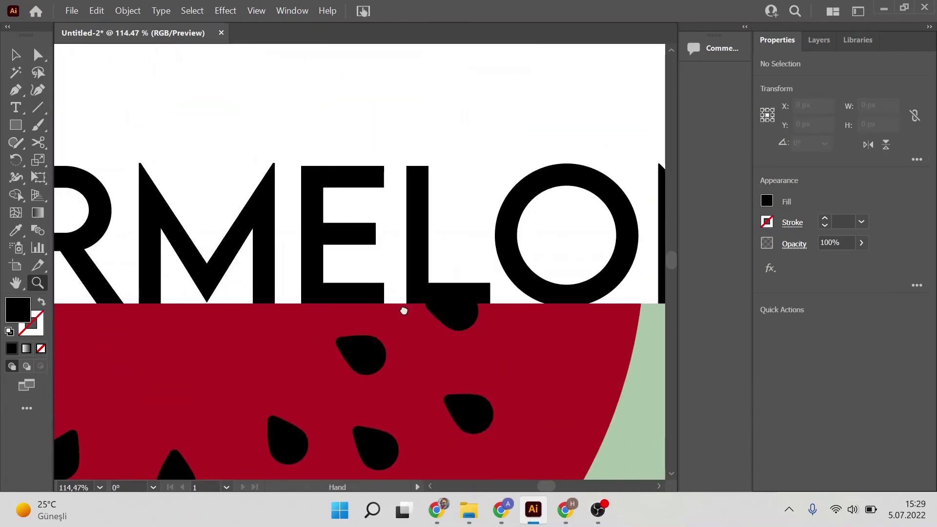
scroll(430, 302, "right", 5)
scroll(602, 305, "up", 4)
scroll(403, 327, "down", 4)
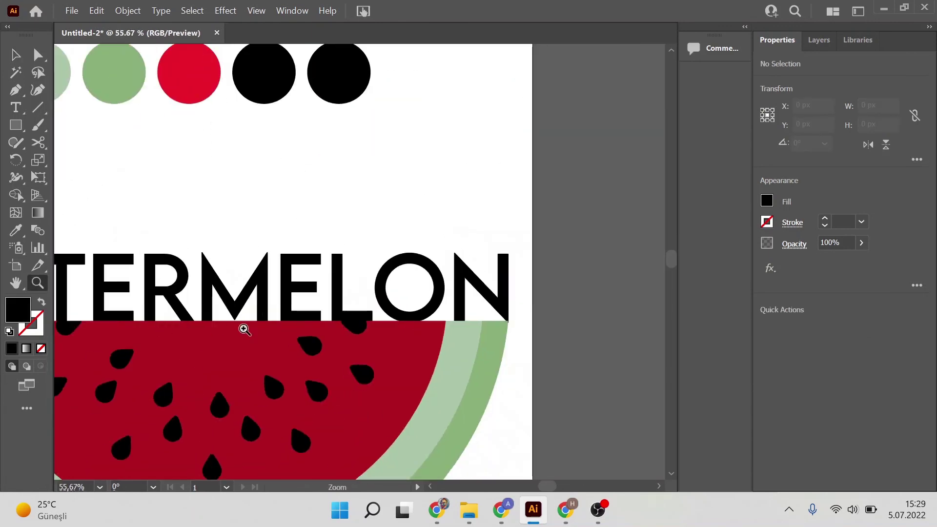
scroll(400, 329, "down", 2)
scroll(400, 355, "down", 3)
Step: Move the six colour swatch circles above the artboard
key("v")
mouse_move(233, 144)
left_mouse_down()
mouse_move(468, 197)
mouse_move(447, 104)
left_mouse_up()
left_click(449, 160)
Step: Move the title and slice up together about 78 px on the artboard
scroll(449, 160, "down", 3)
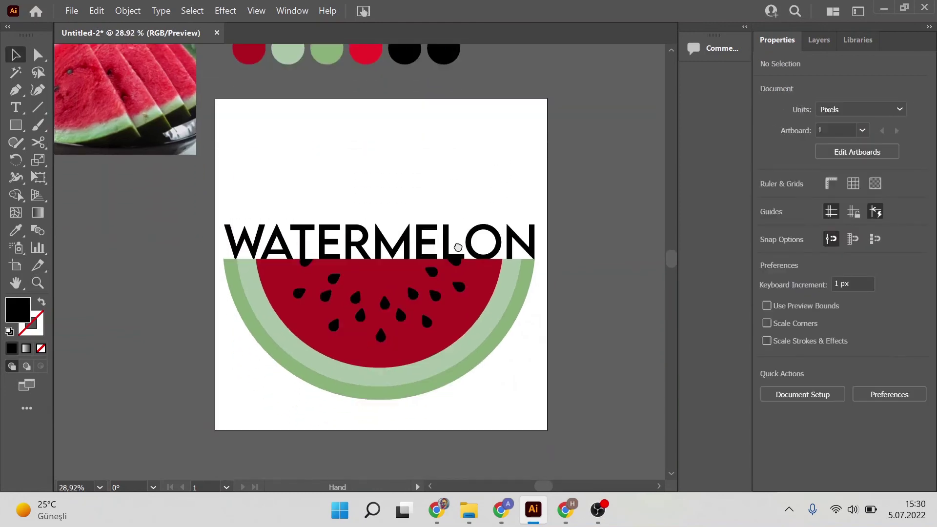
left_click_drag(317, 151, 462, 367)
left_click_drag(414, 337, 412, 328)
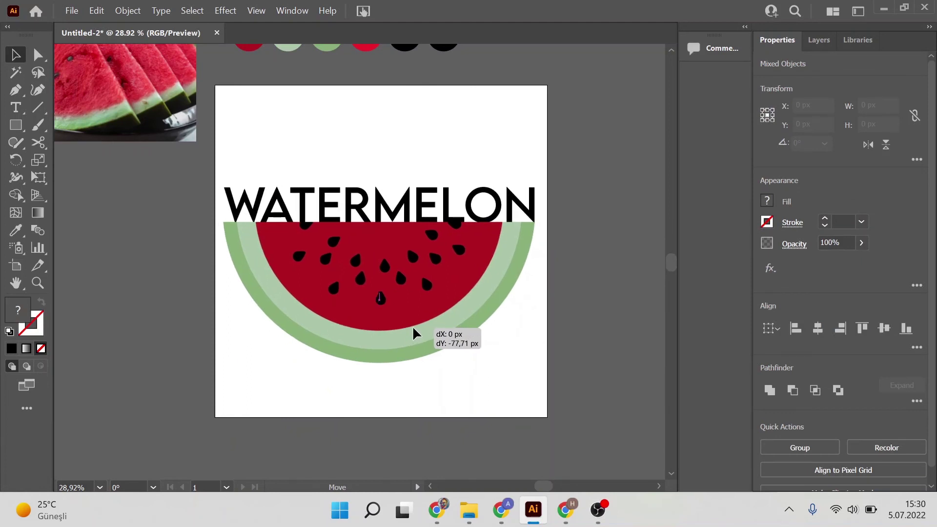
left_click_drag(412, 326, 411, 326)
left_click(449, 382)
Step: Draw a black 1080×1080 px square over the artboard and send it to the back
key("m")
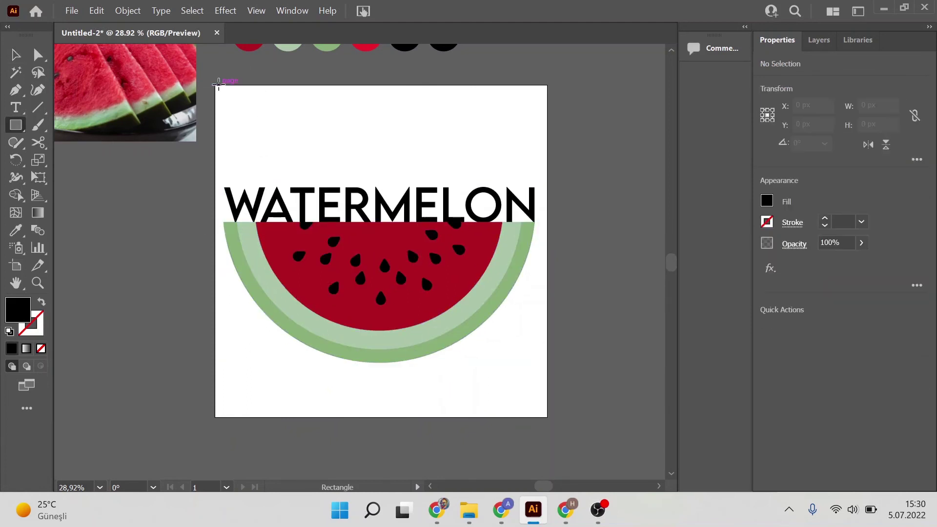
mouse_move(216, 86)
left_mouse_down()
mouse_move(521, 438)
mouse_move(547, 417)
left_mouse_up()
key("v")
right_click(489, 356)
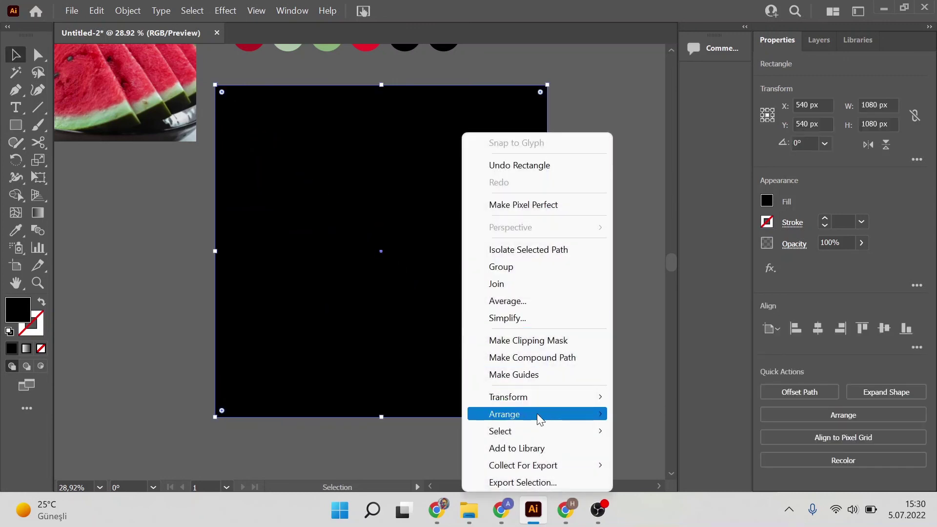
left_click(659, 464)
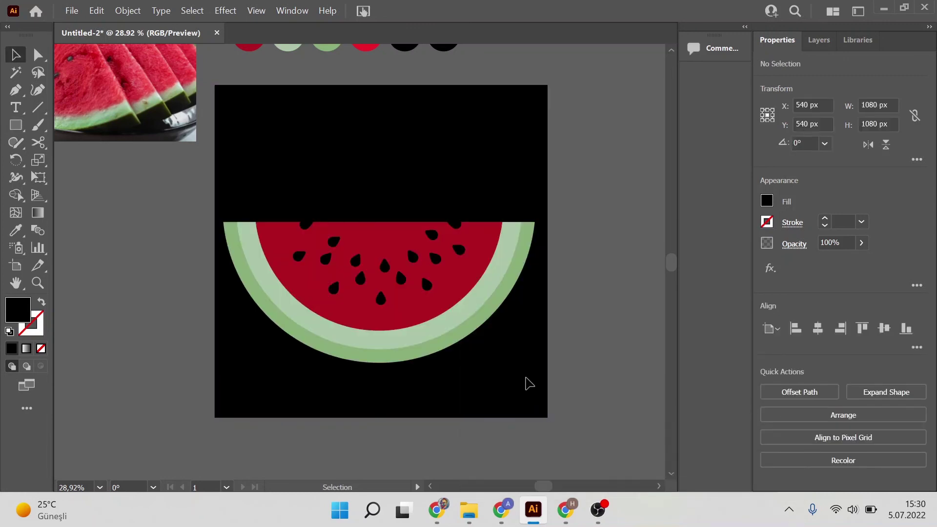
Step: Recolour the WATERMELON title fill to white
left_click(491, 188)
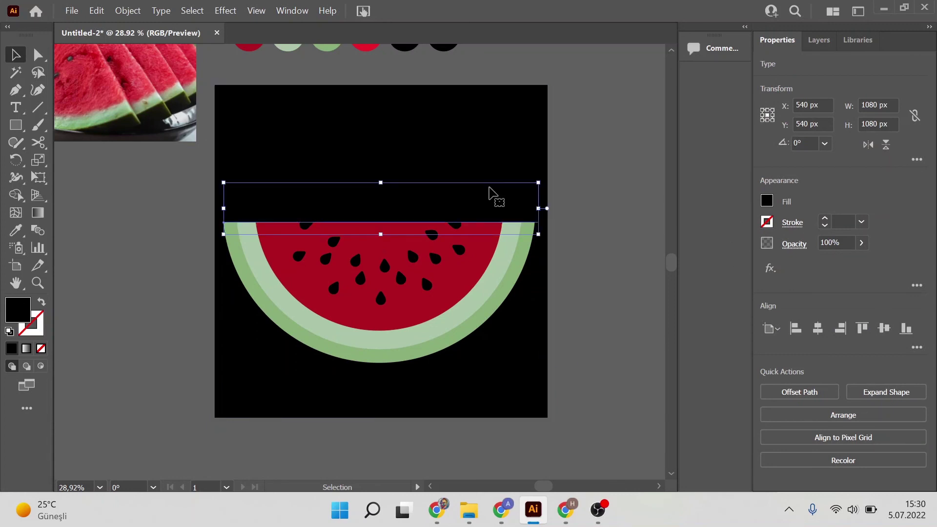
left_click(767, 200)
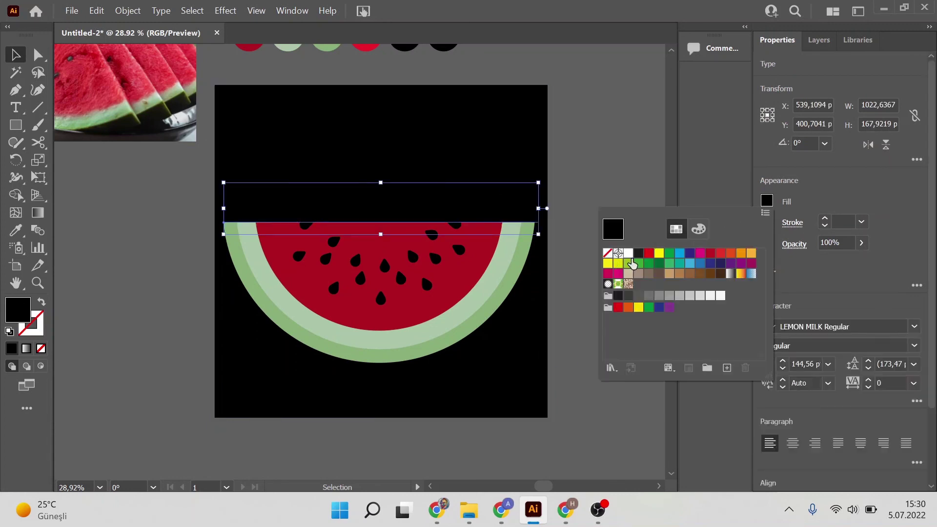
left_click(629, 253)
left_click(615, 174)
key("z")
left_click(532, 222)
left_click_drag(532, 222, 485, 222)
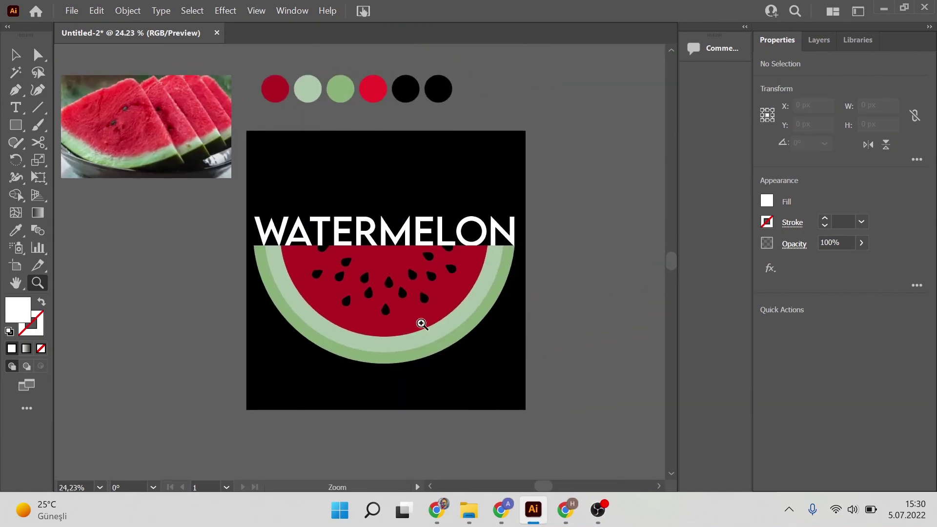
Step: Zoom in and out over the finished black-background watermelon design, then switch to the web-tasarimci.com site in Chrome
key("v")
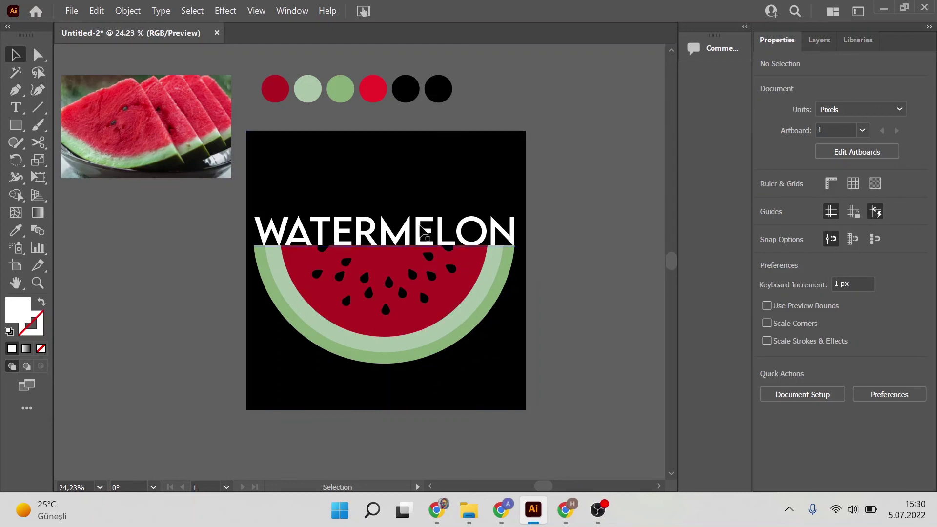
key("z")
left_click(392, 268)
left_click(392, 268, "alt")
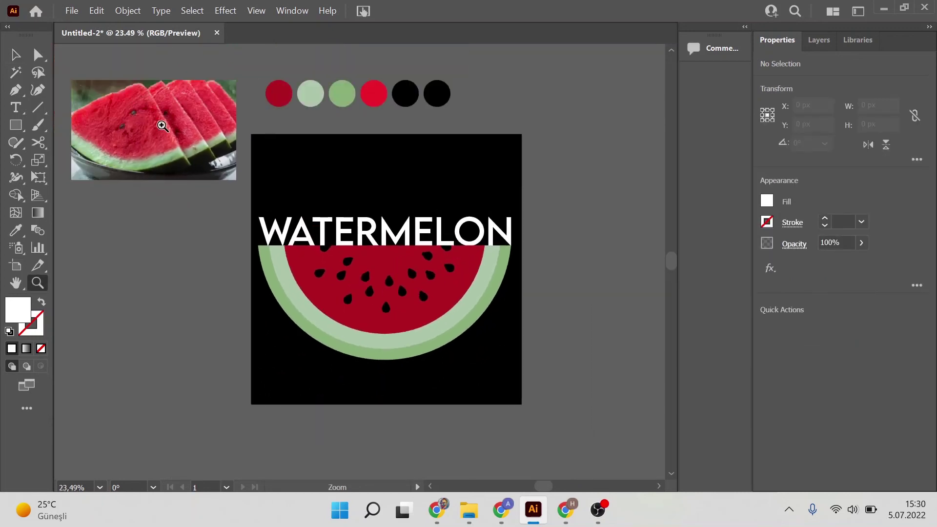
left_click_drag(385, 266, 429, 269)
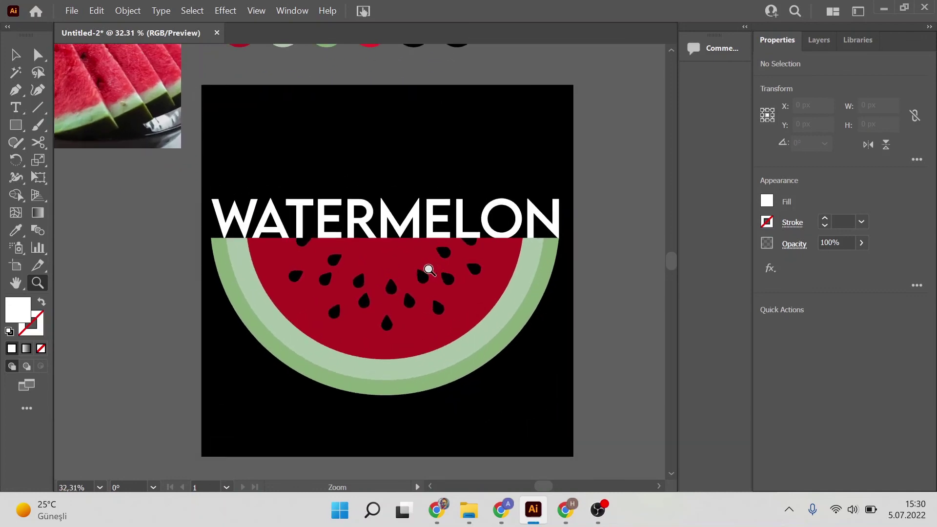
left_click_drag(418, 346, 380, 345)
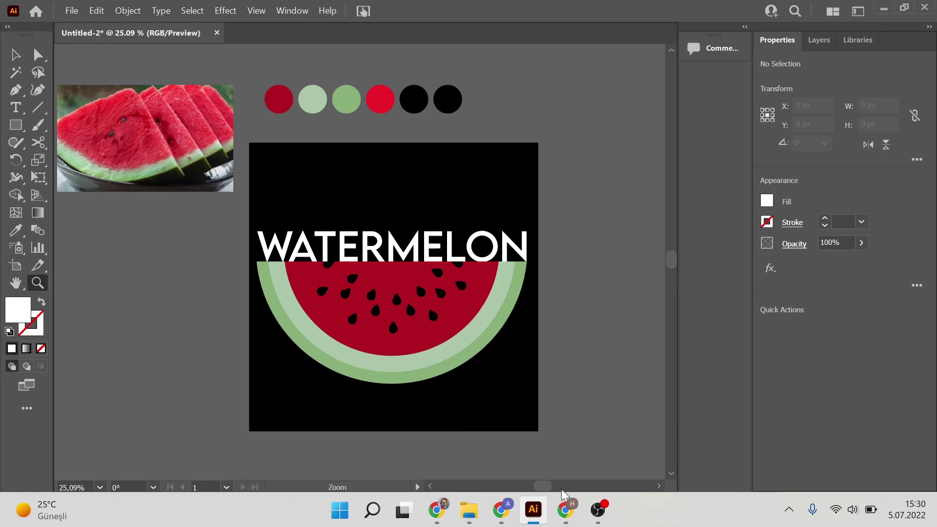
left_click(566, 509)
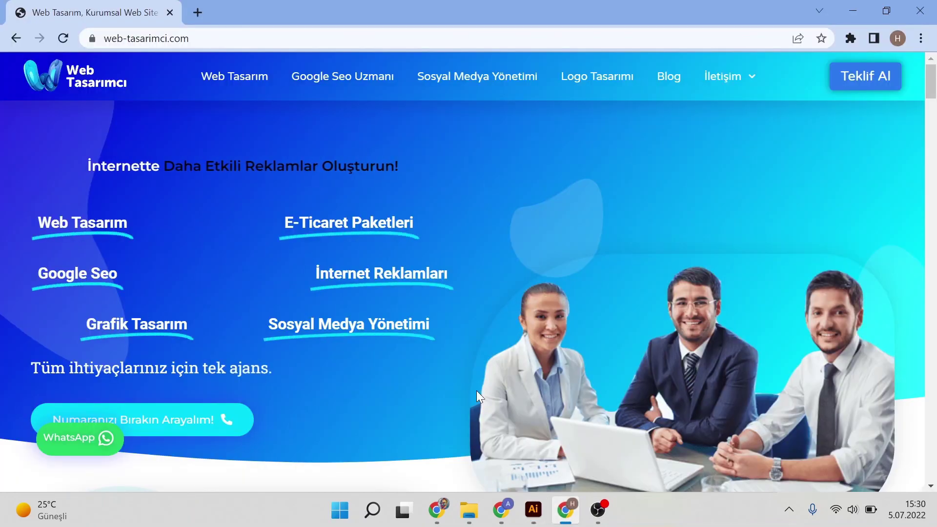